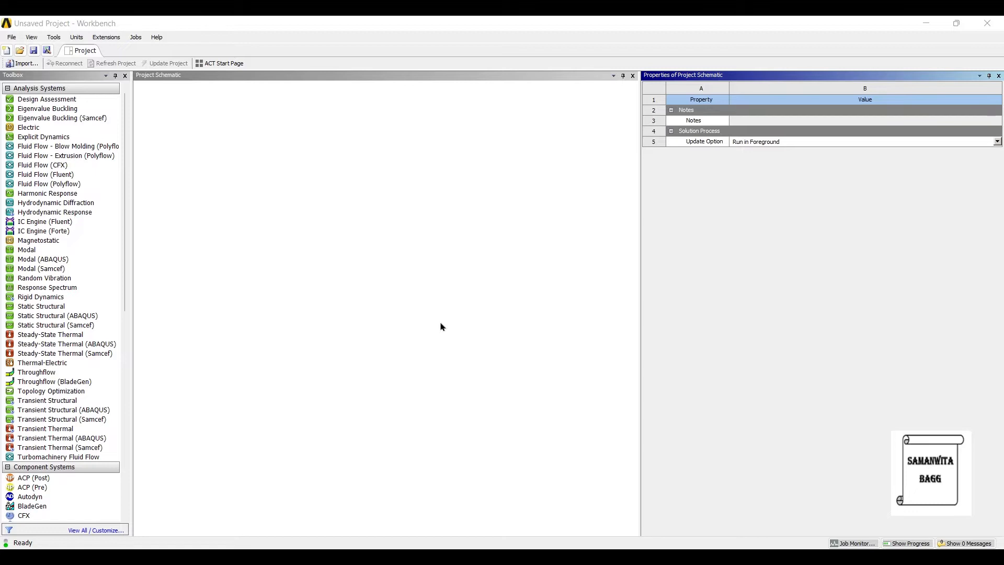
Add a Static Structural system to the project and open its geometry in DesignModeler.
left_click_drag(42, 306, 239, 254)
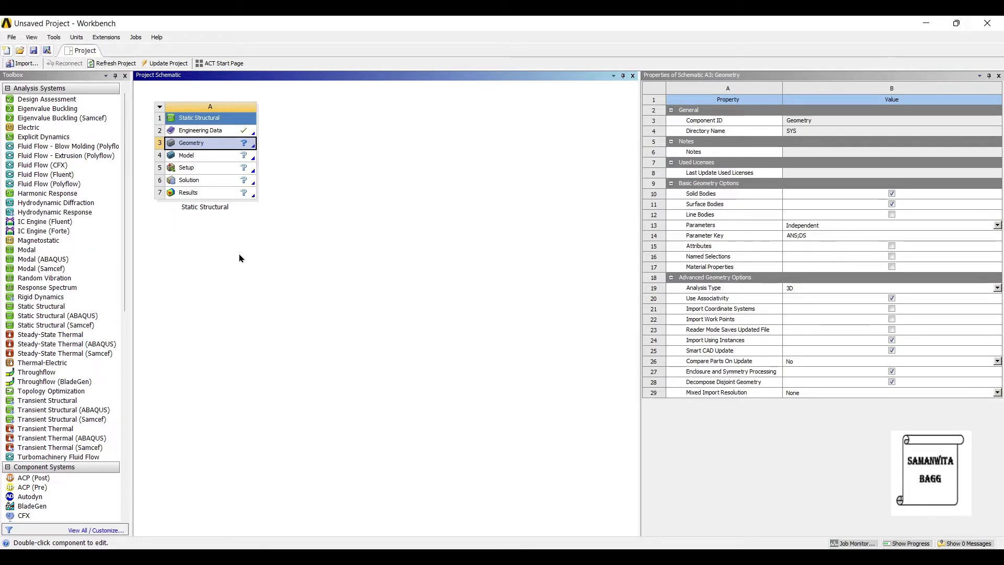
left_click(160, 130)
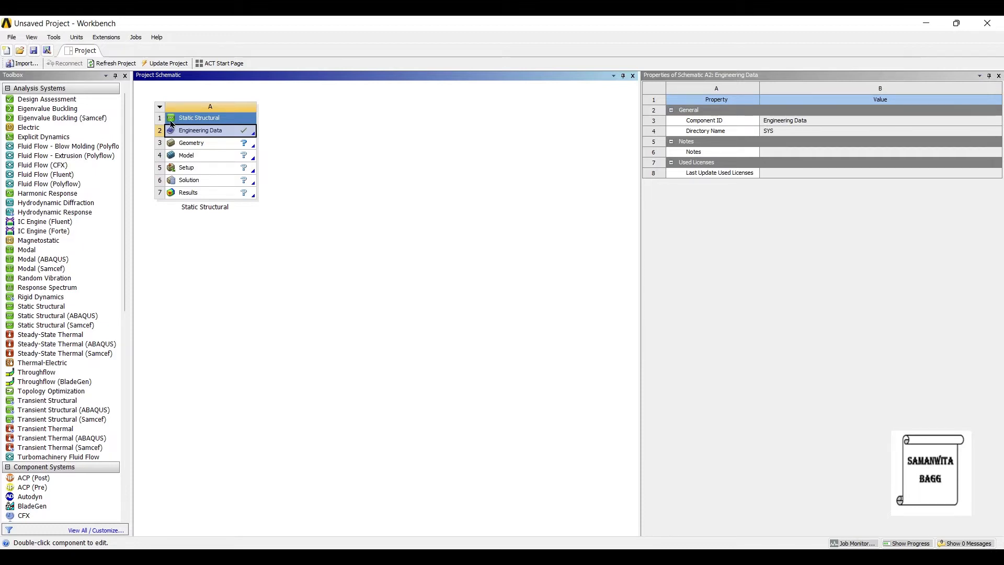
key("Down")
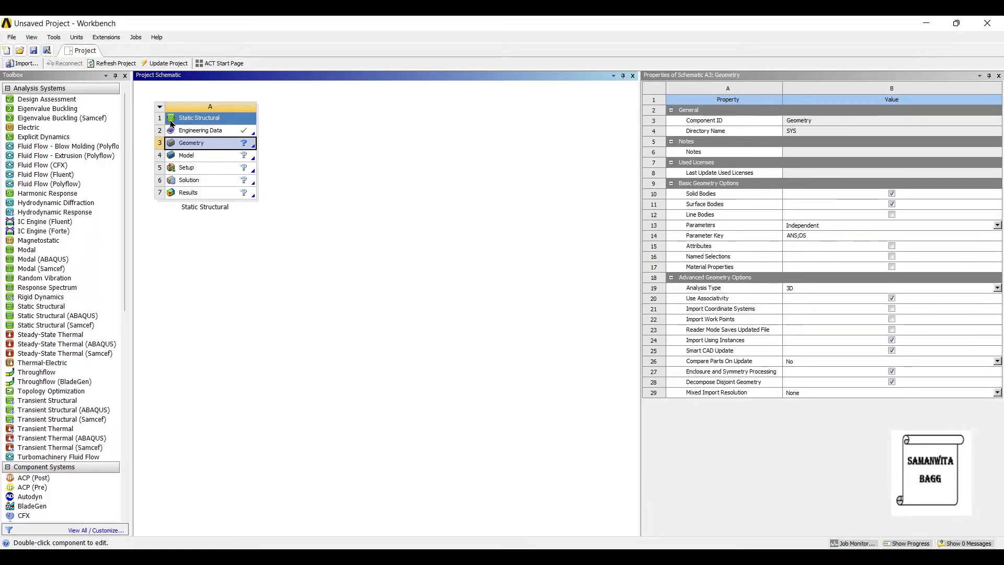
right_click(208, 139)
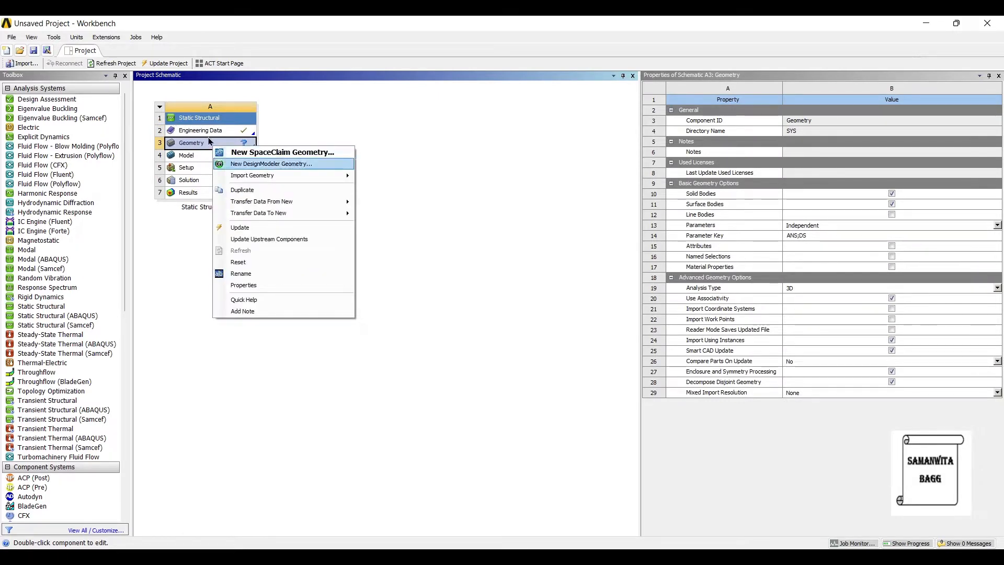
left_click(272, 164)
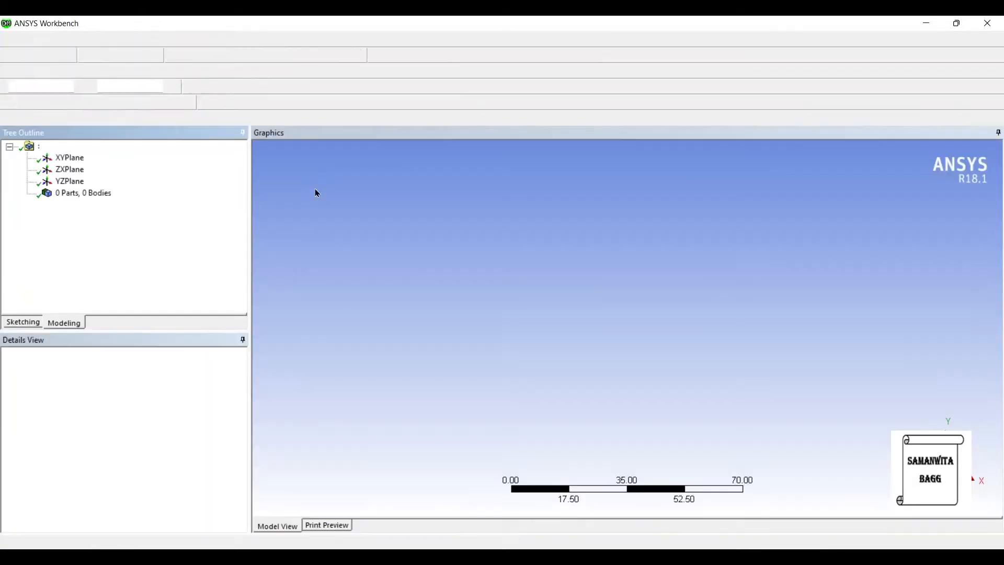
Set the model units to millimetres and sketch a tall rectangle about 21 by 91 mm on the XY plane, beside the vertical axis.
left_click(127, 40)
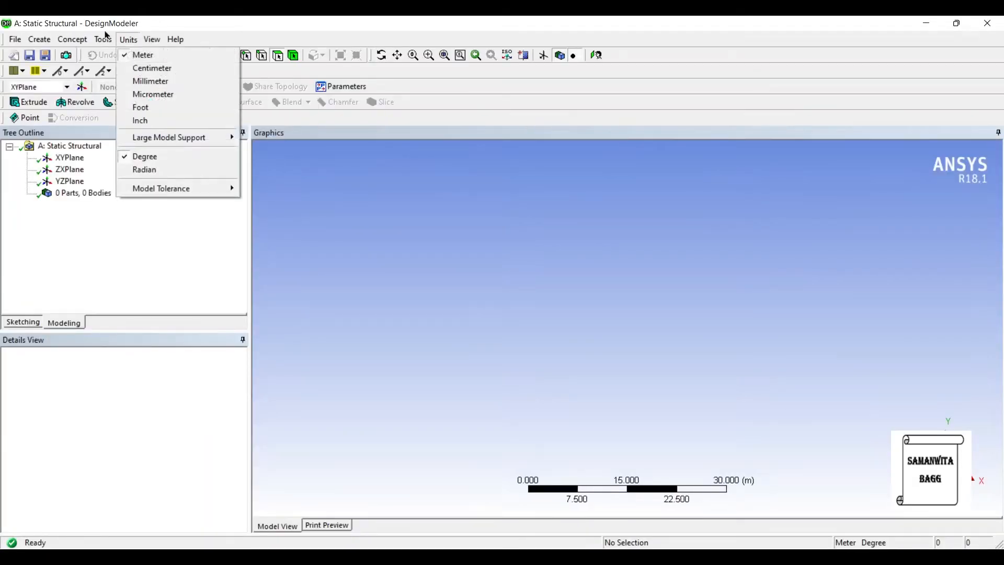
left_click(152, 80)
left_click(70, 157)
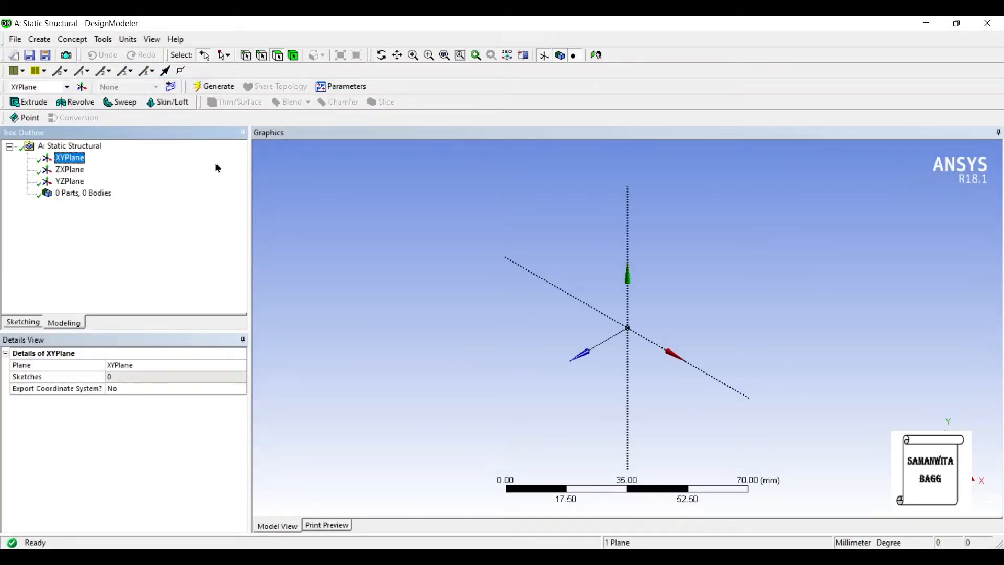
left_click(544, 55)
left_click(23, 322)
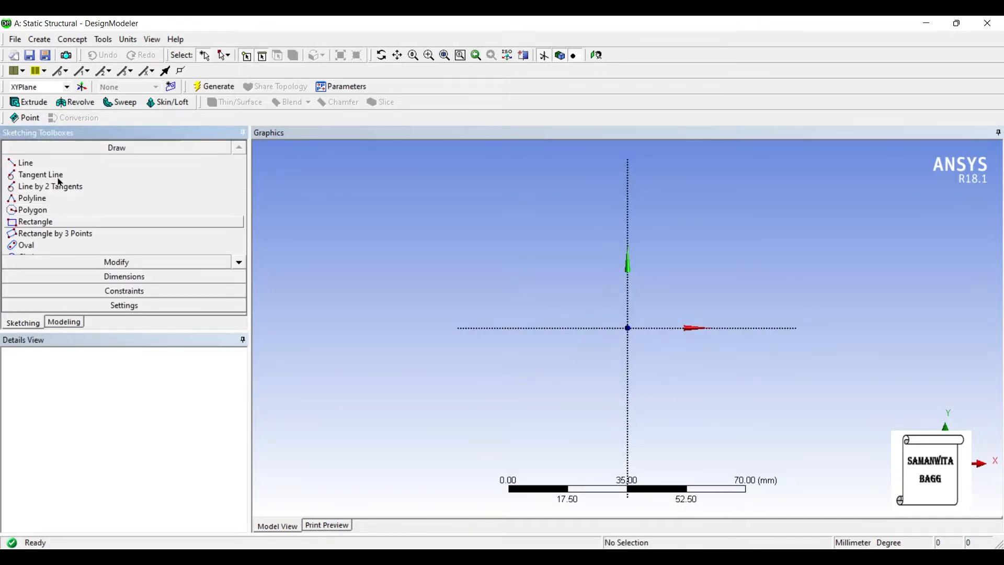
left_click(36, 222)
left_click(407, 150)
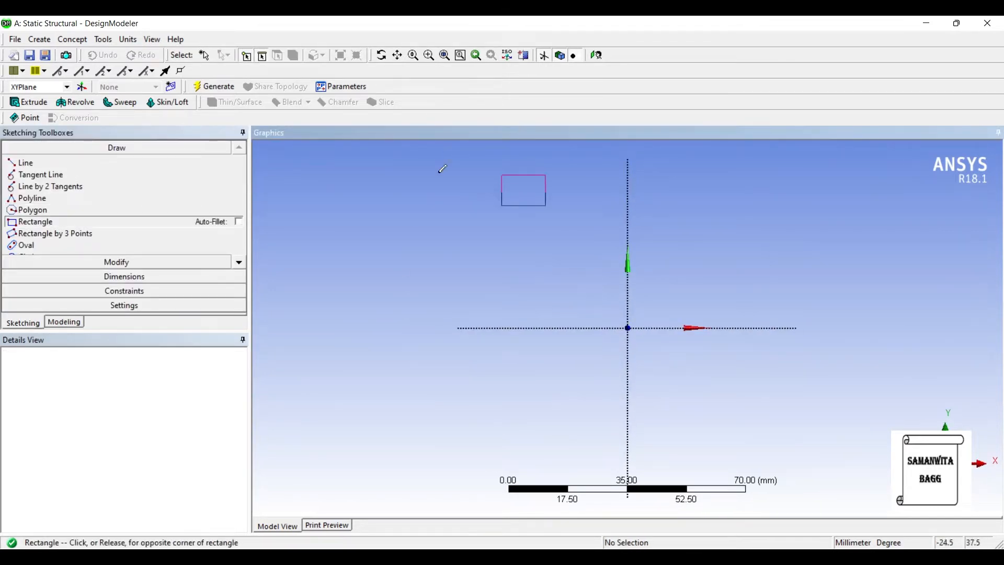
left_click(462, 385)
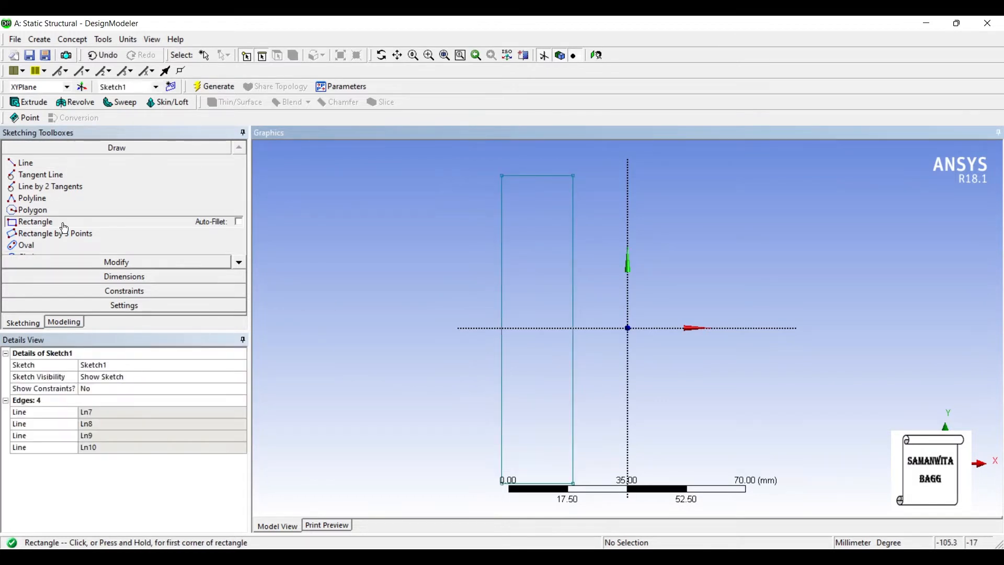
Dimension the width and height of the rectangle with general dimensions.
left_click(111, 277)
left_click(536, 176)
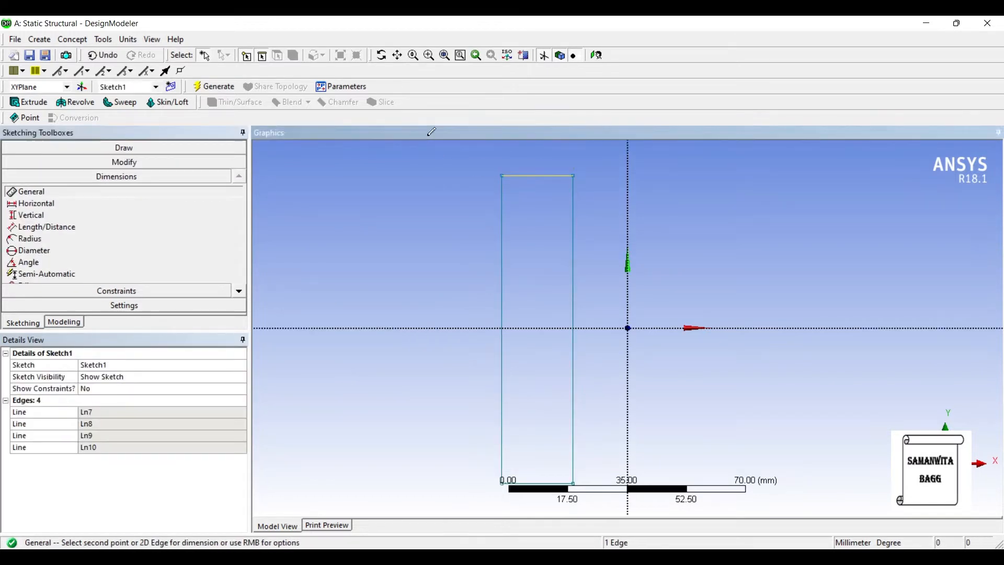
left_click(536, 158)
left_click(502, 198)
left_click(464, 240)
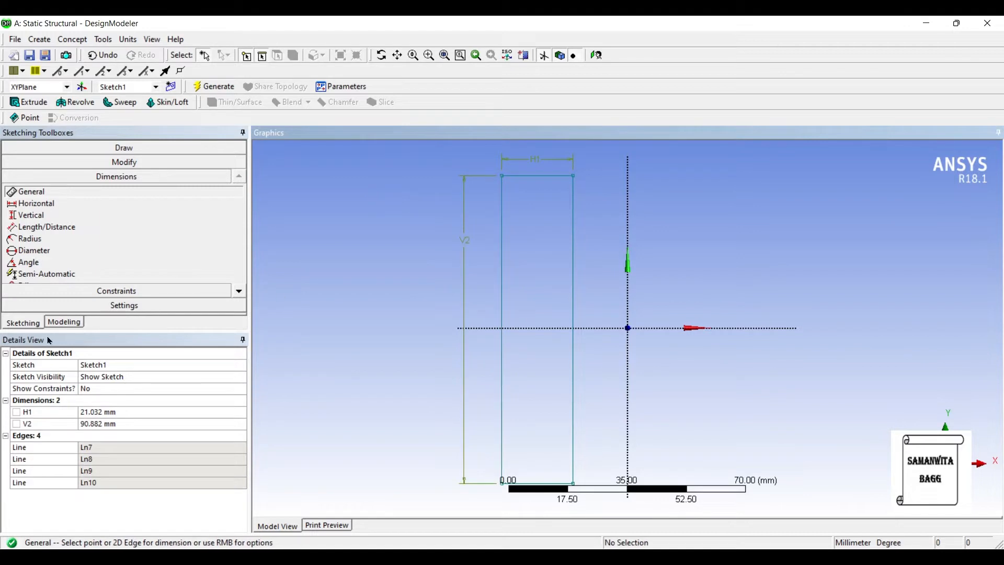
Set the rectangle's width to 30 mm and its height to 150 mm.
left_click(105, 412)
type("30")
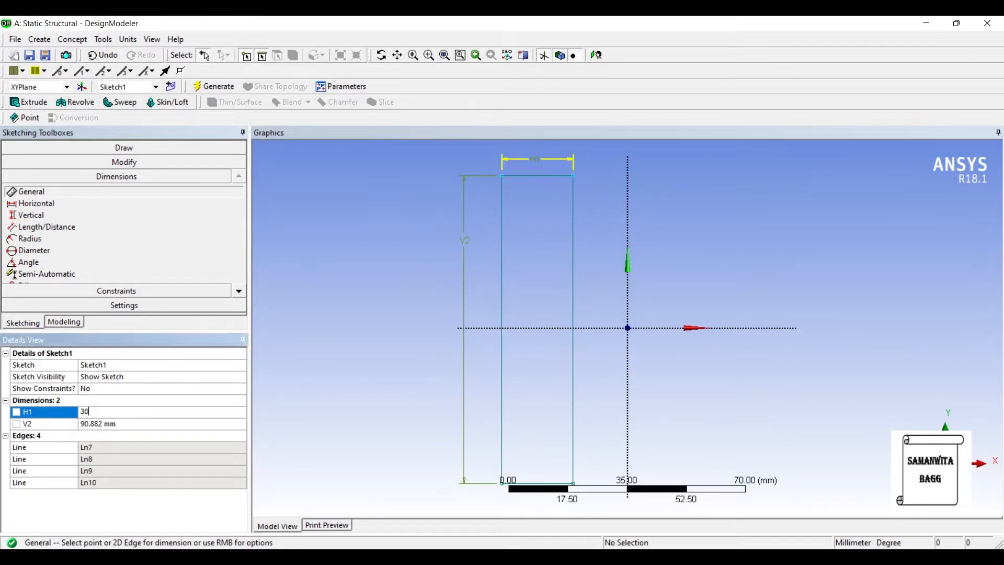
key("Return")
left_click(107, 424)
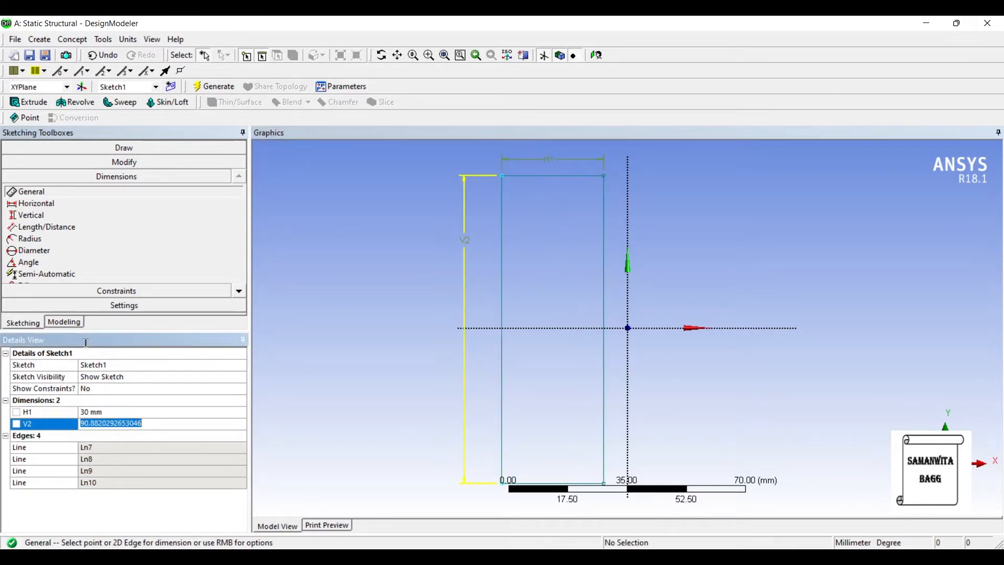
type("150")
key("Return")
Extrude the rectangle sketch 30 mm as added material and generate the solid bar.
scroll(627, 327, "down", 4)
left_click(29, 102)
left_click(106, 376)
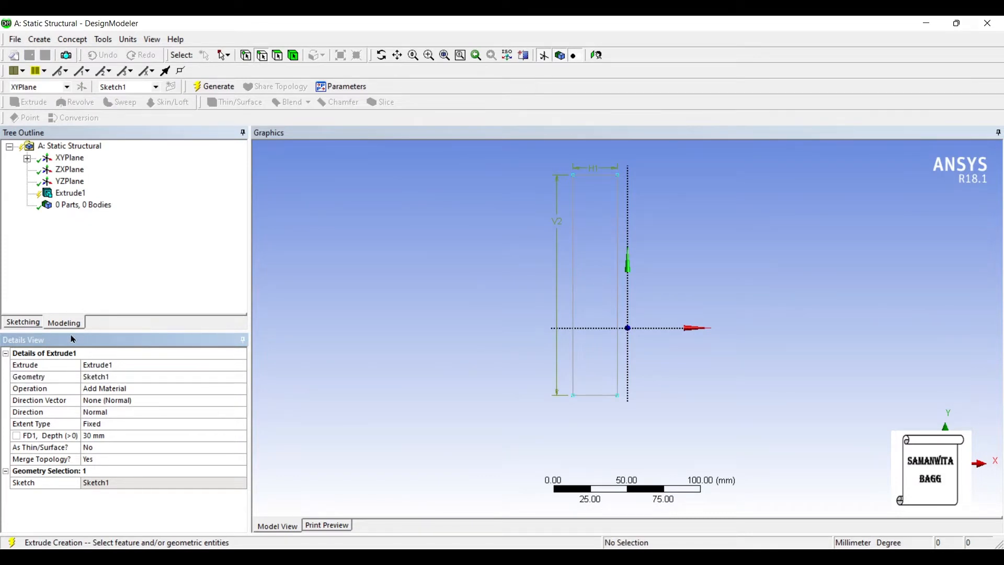
middle_click_drag(372, 224, 406, 265)
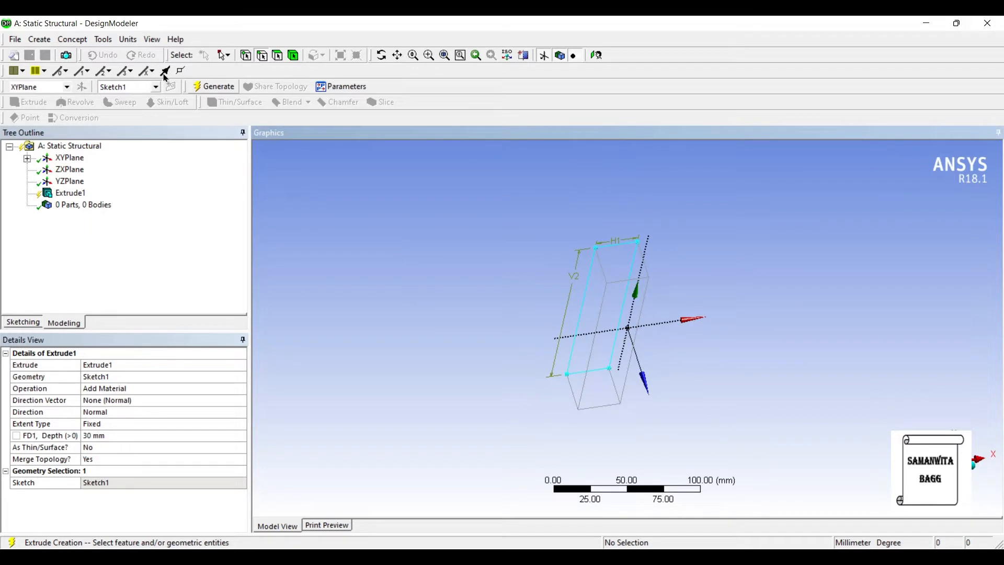
key("F5")
Create and generate a new plane from the square end face at the bar's upper end.
scroll(426, 224, "up", 2)
left_click(277, 55)
left_click(641, 242)
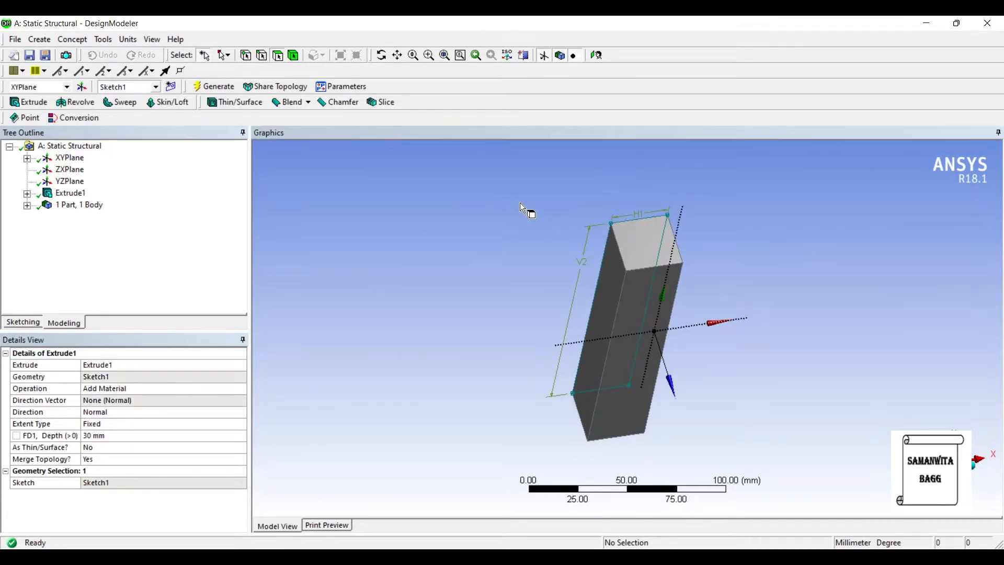
left_click(82, 87)
left_click(214, 86)
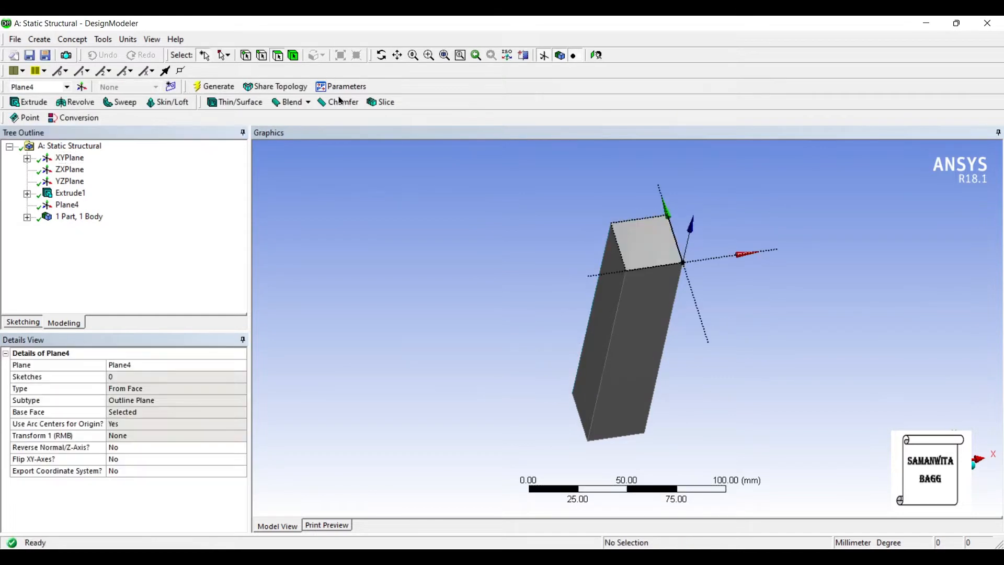
Sketch a rectangle about 23 by 24 mm inside the square end face on the new plane.
left_click(596, 55)
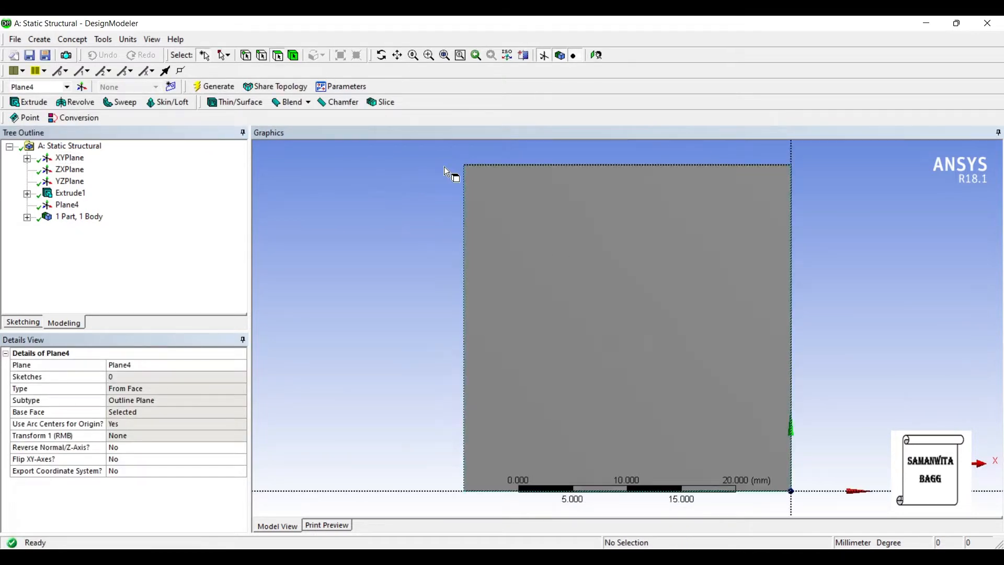
scroll(450, 196, "down", 2)
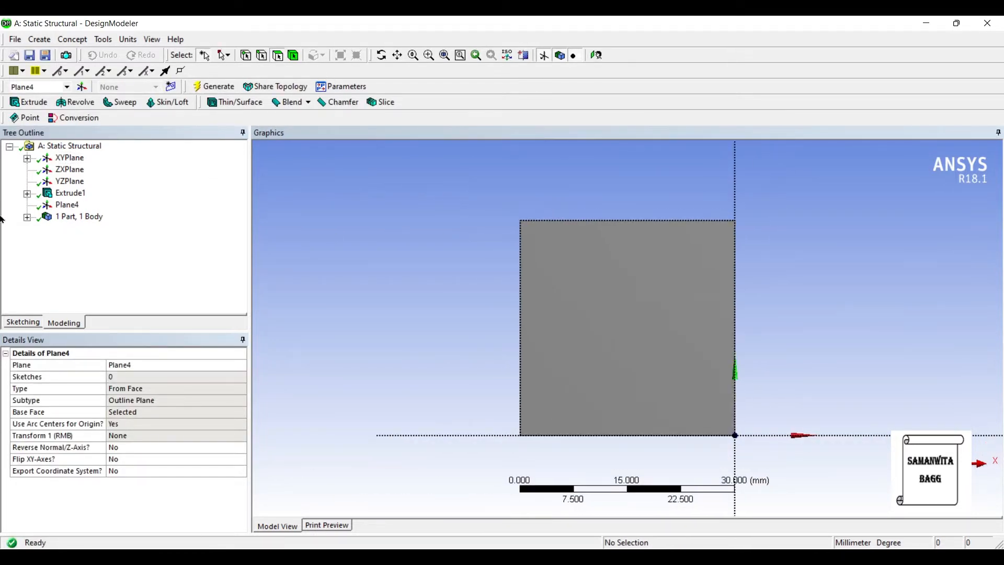
left_click(23, 322)
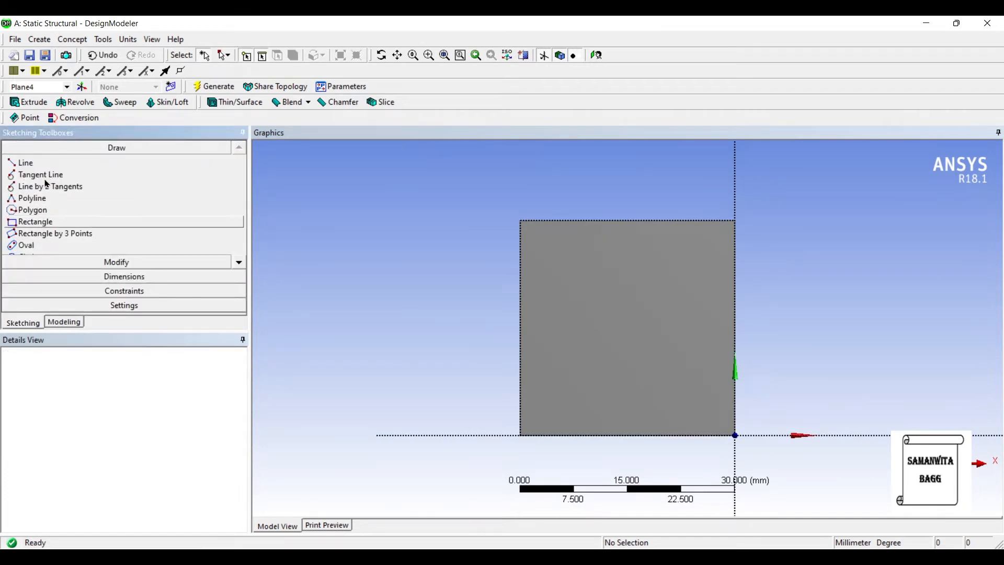
left_click(35, 221)
left_click(450, 246)
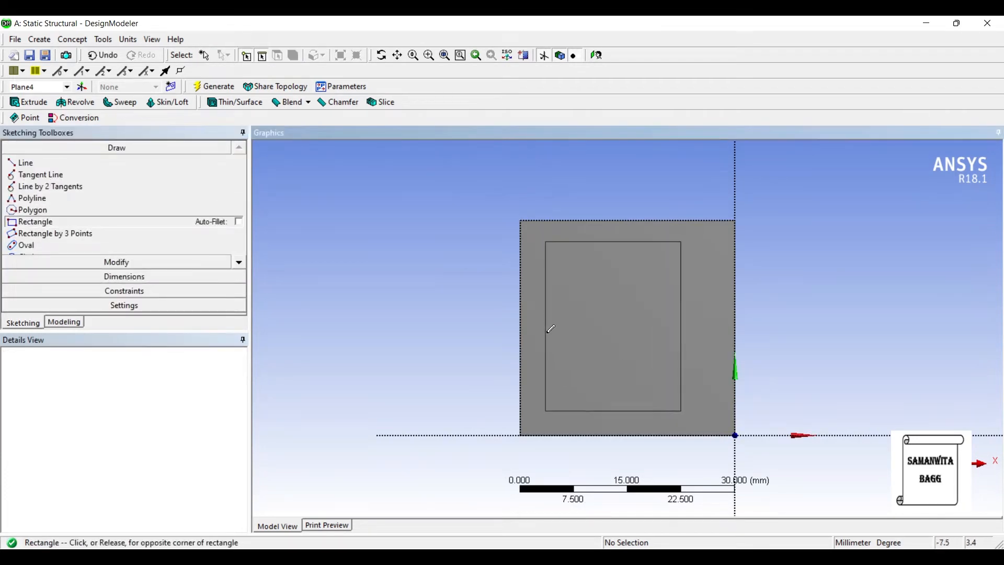
left_click(569, 336)
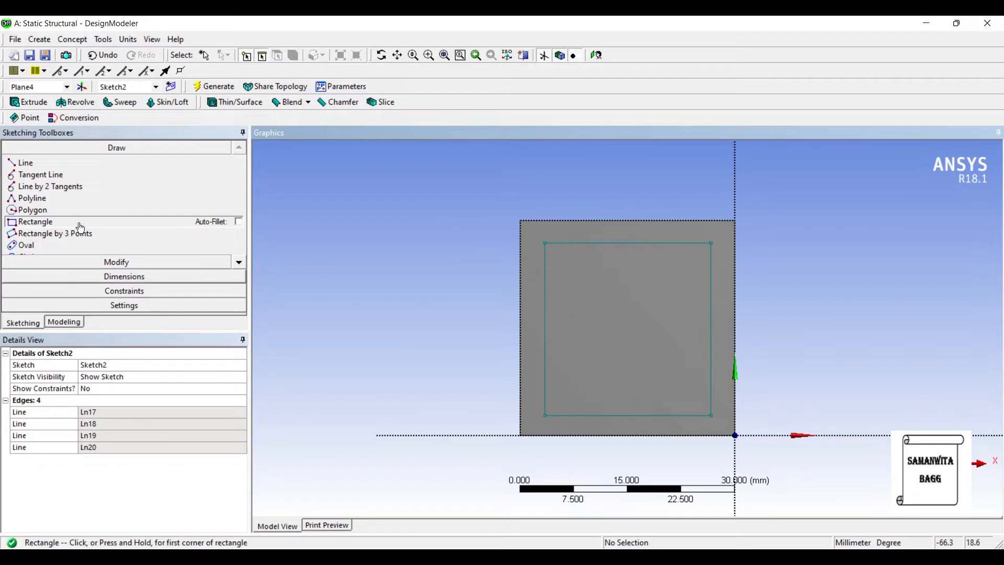
Dimension the width and height of the inner rectangle on the end face.
left_click(124, 276)
left_click(549, 243)
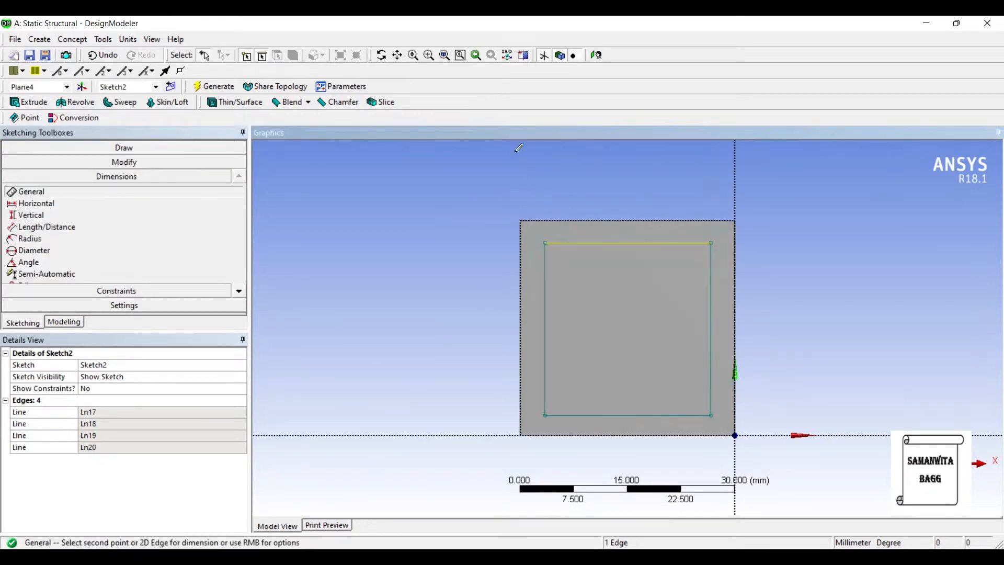
left_click(513, 142)
left_click(436, 242)
left_click(393, 231)
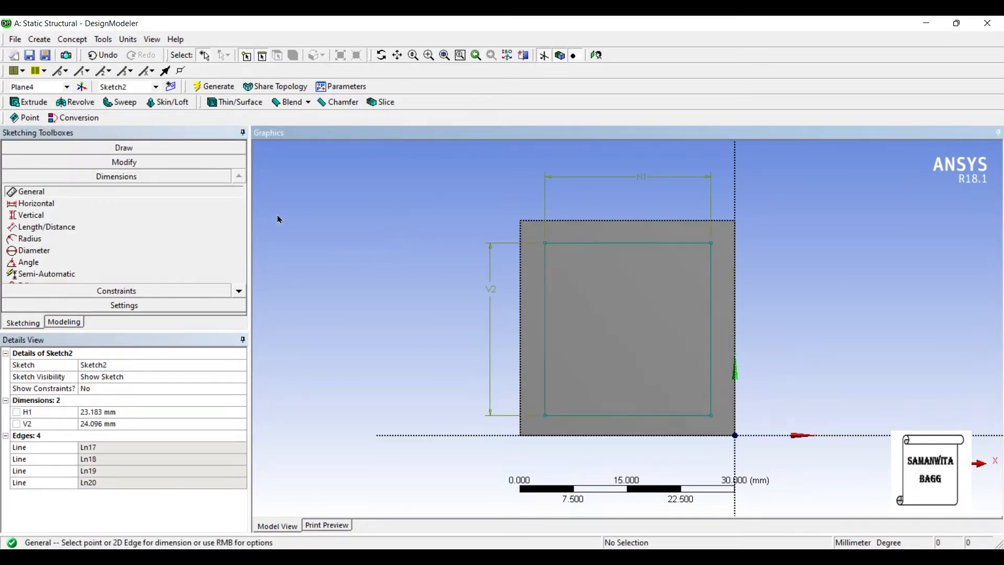
Set both the width and the height of the inner rectangle to 24 mm.
left_click(106, 412)
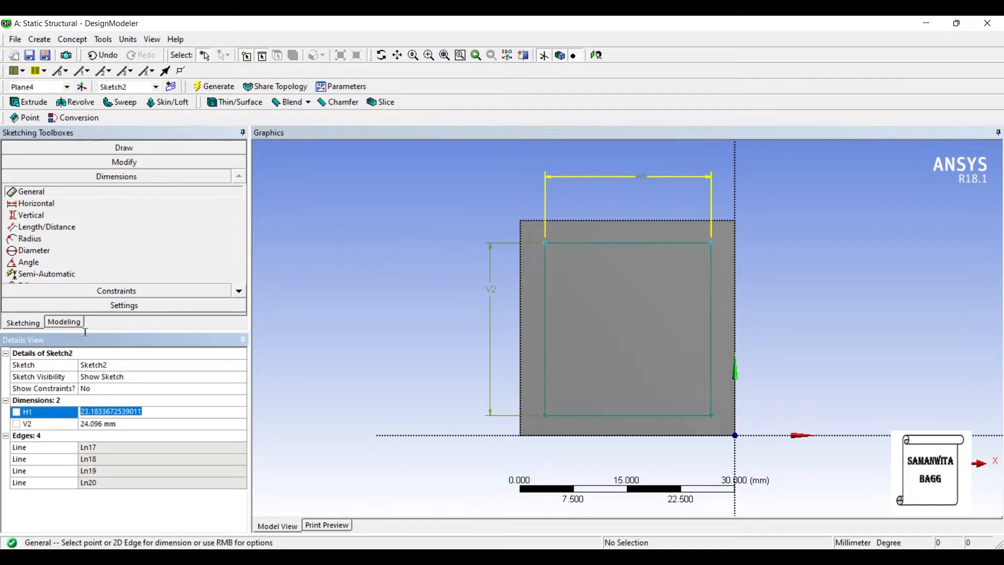
type("24")
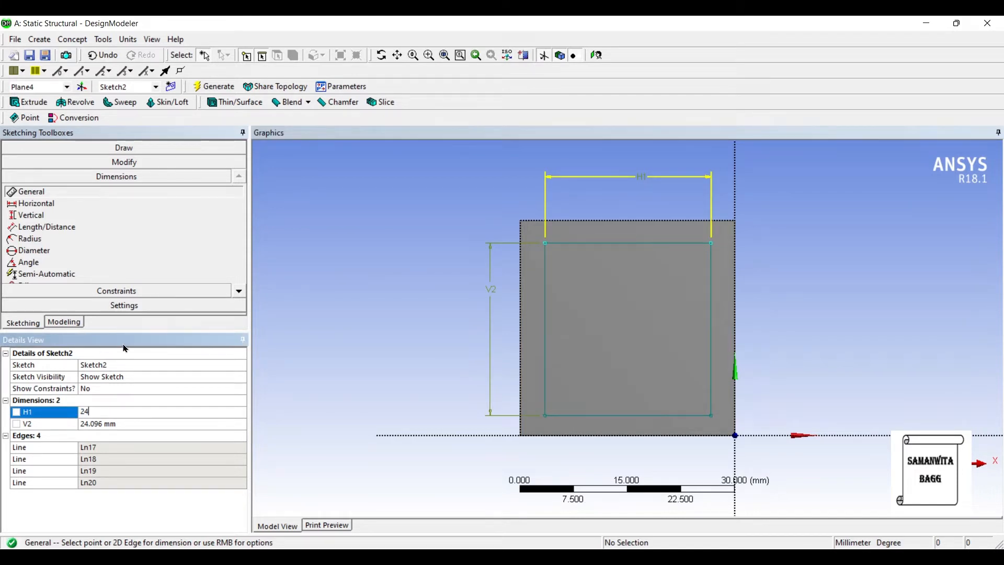
key("Tab")
type("24")
key("Return")
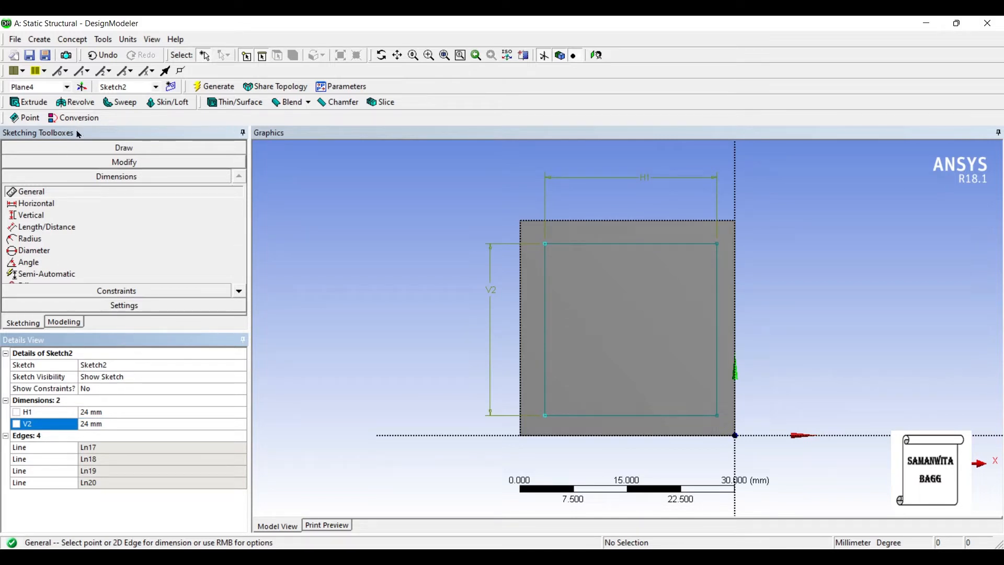
Dimension the horizontal and vertical gaps between the end face's left and upper edges and the inner square.
left_click(35, 203)
left_click(520, 262)
left_click(545, 261)
left_click(535, 177)
left_click(31, 215)
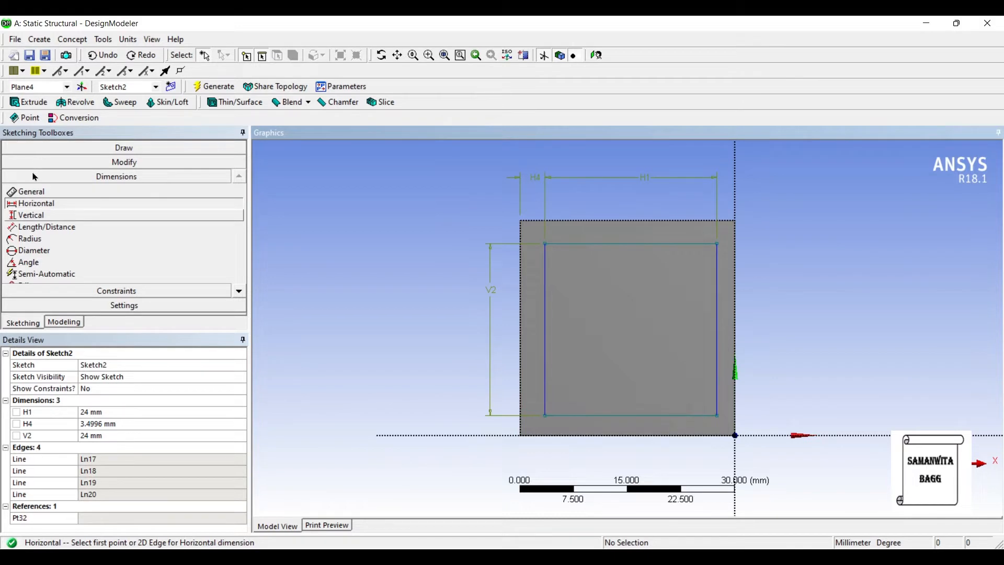
left_click(430, 196)
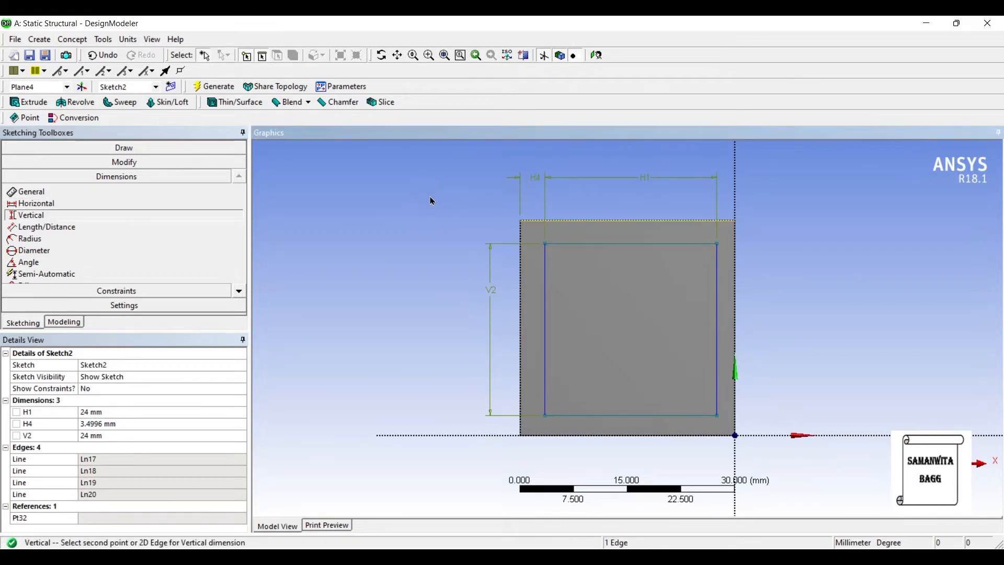
left_click(440, 200)
left_click(360, 191)
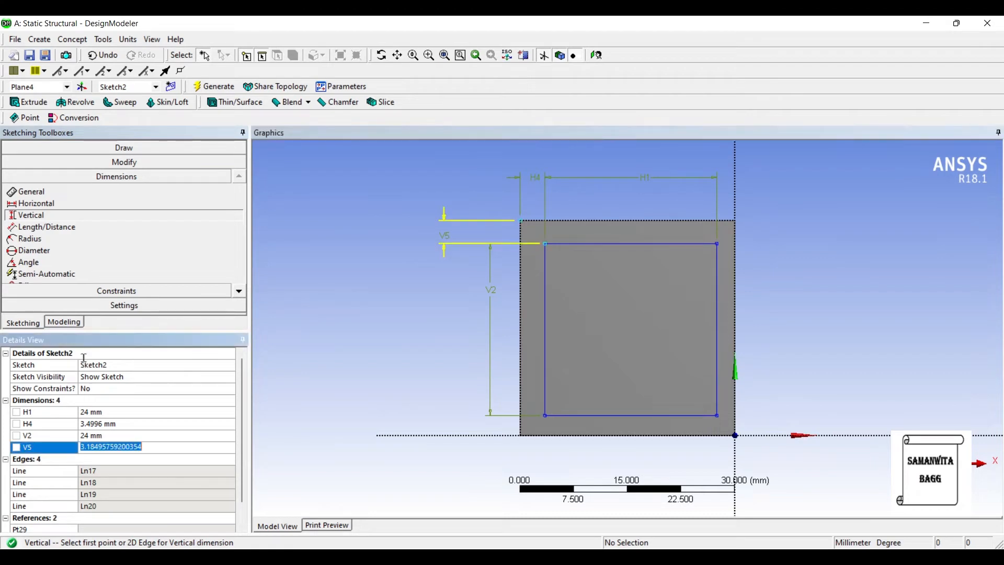
Set the inner square's vertical and horizontal offsets from the face edges to 3 mm each.
type("3")
key("Return")
key("Up")
type("3")
key("Return")
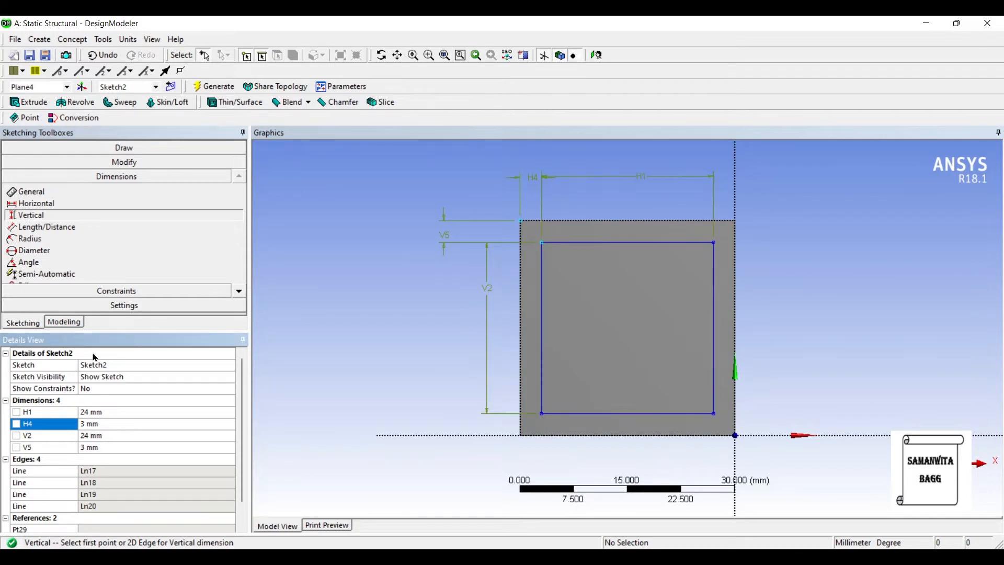
Start an Extrude of the inner square sketch and set its operation to Cut Material.
left_click(28, 102)
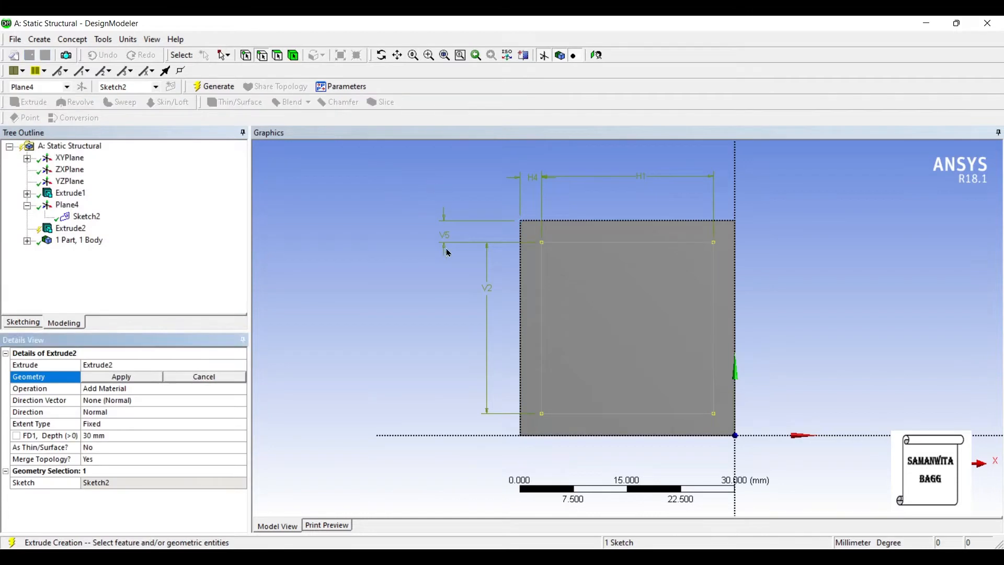
middle_click_drag(446, 246, 529, 254)
scroll(529, 254, "down", 10)
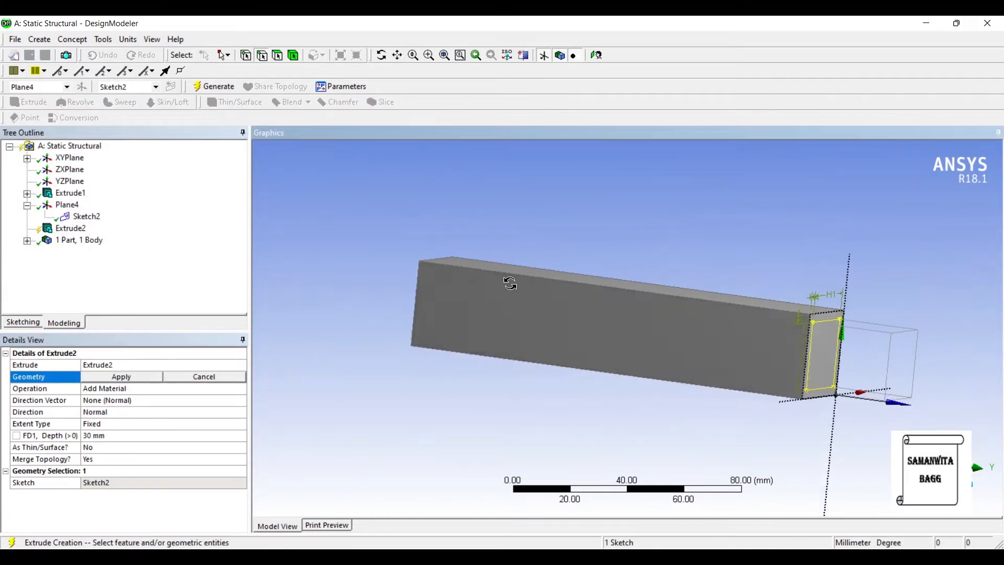
left_click(120, 376)
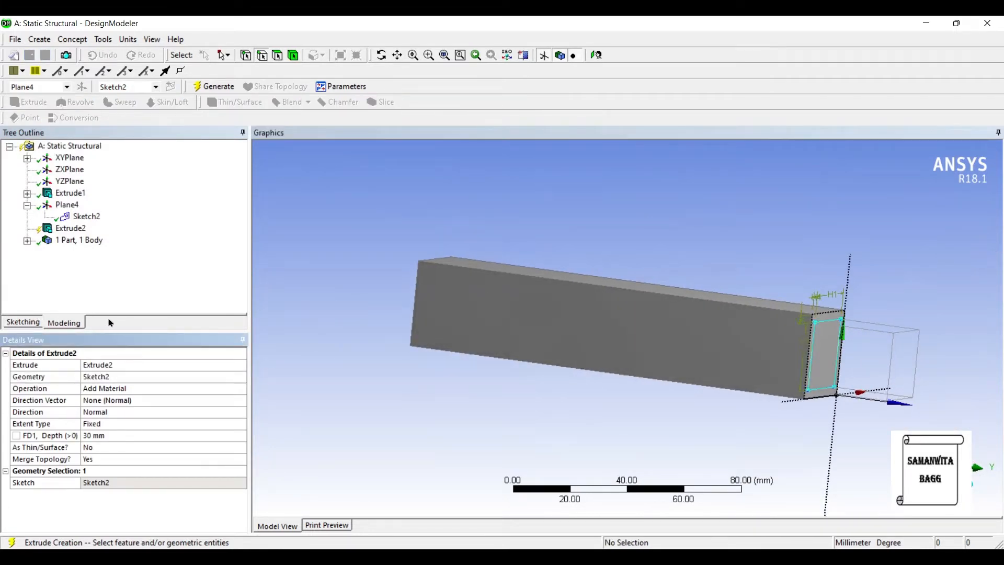
left_click(137, 389)
left_click(195, 388)
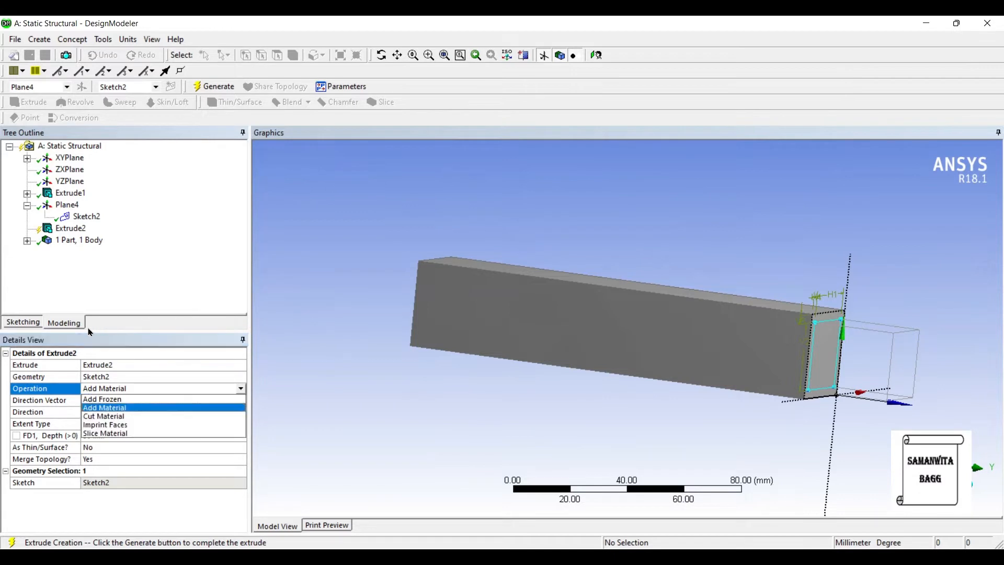
left_click(105, 416)
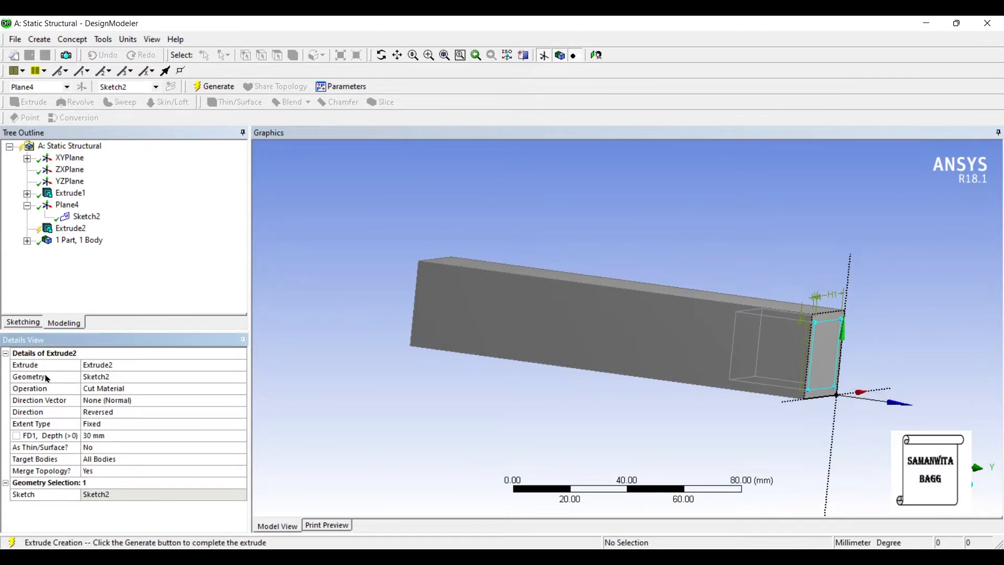
Set the cut depth to 150 mm and generate the cut through the bar.
left_click(107, 435)
type("150")
key("Return")
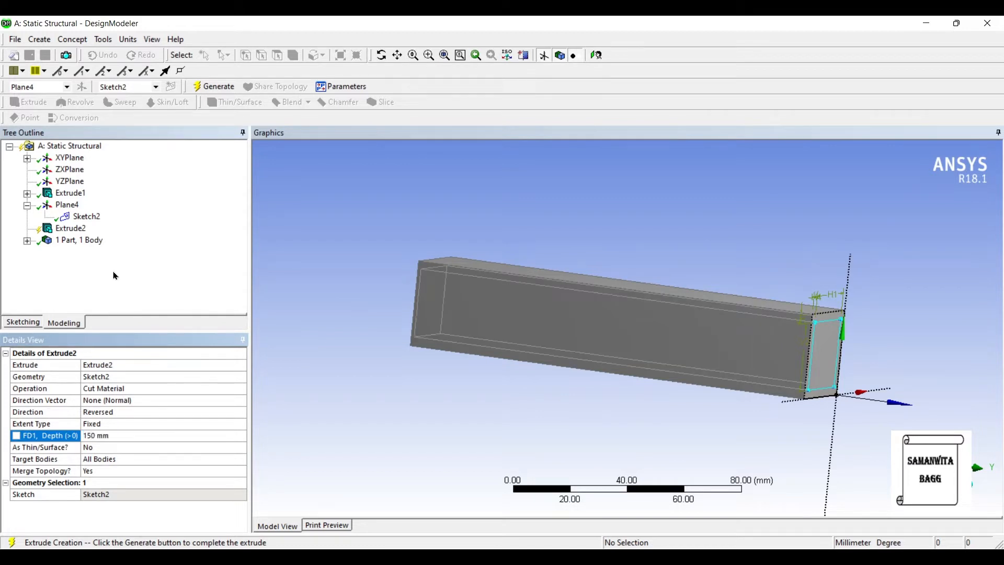
left_click(214, 86)
middle_click_drag(570, 291, 770, 360)
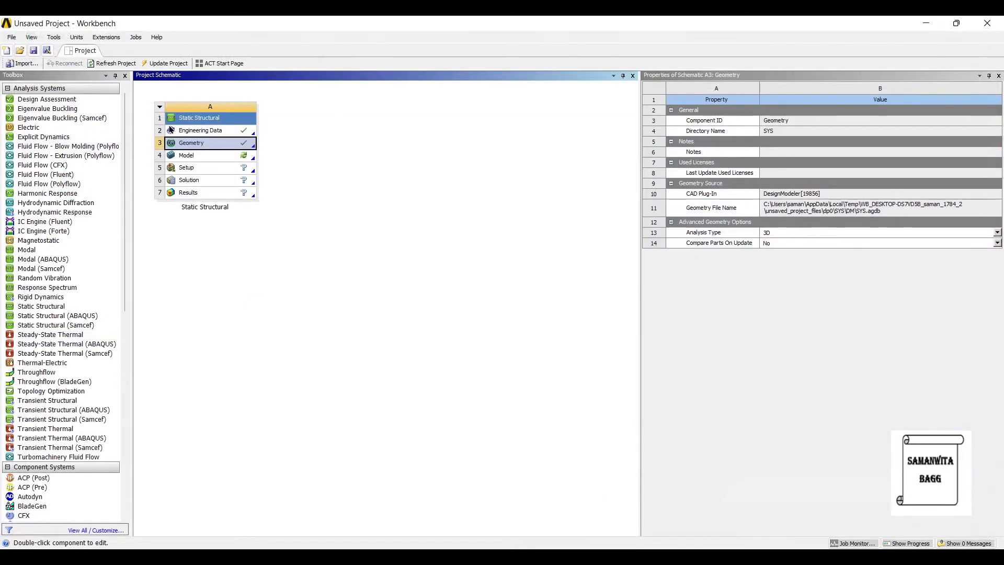
Open the Static Structural model in Mechanical and insert a mesh method scoped to the hollow bar body.
double_click(244, 156)
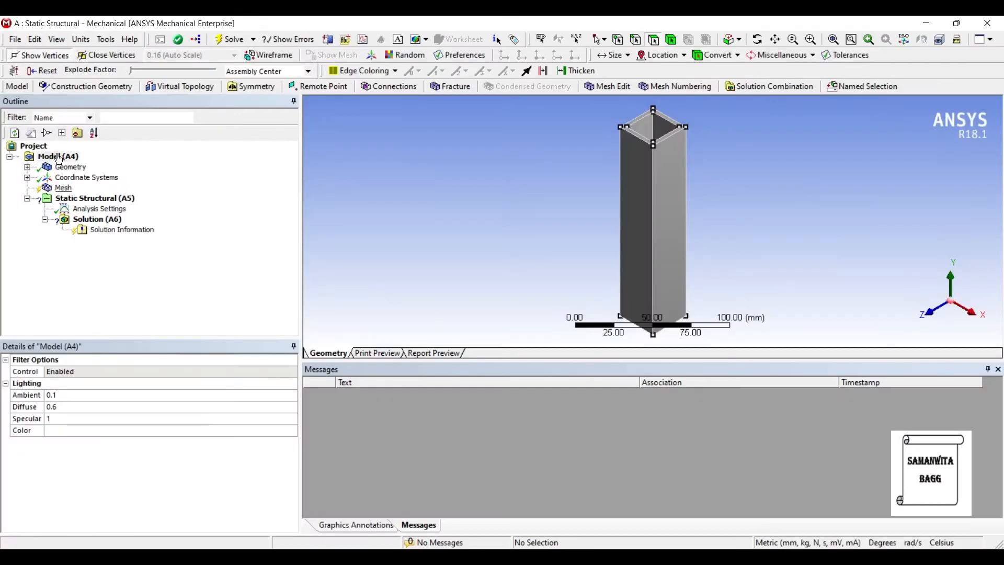
left_click(62, 188)
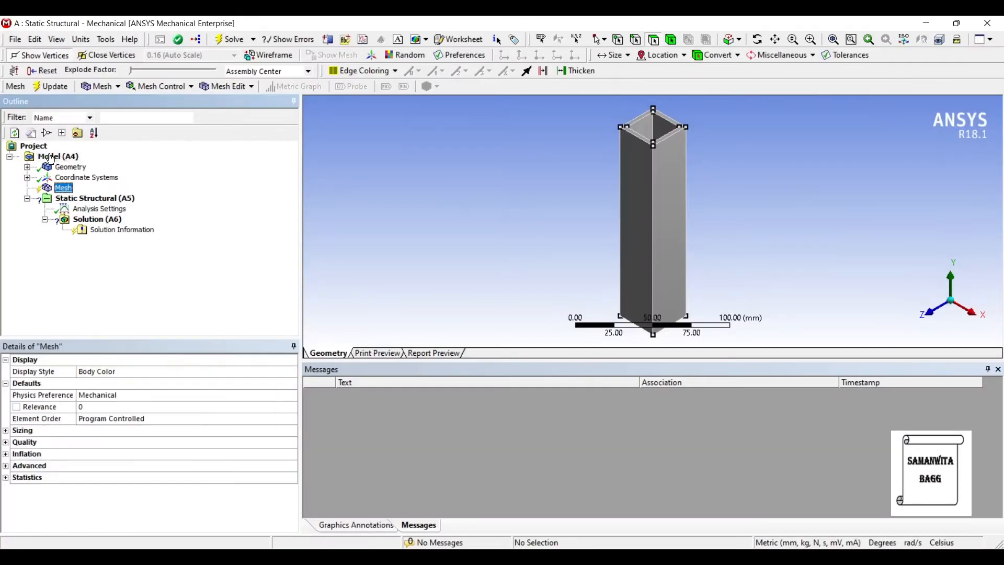
right_click(63, 189)
mouse_move(136, 196)
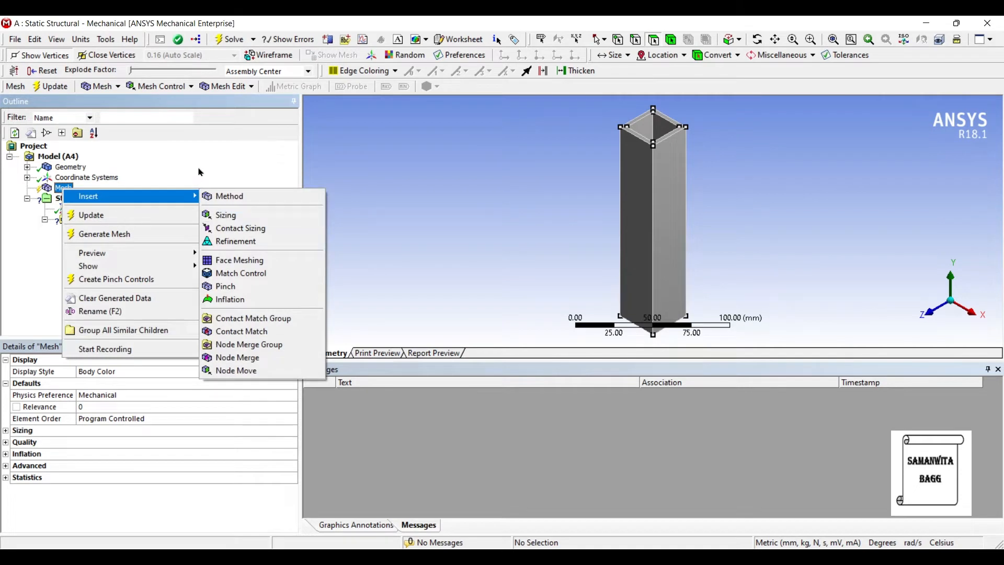
left_click(223, 196)
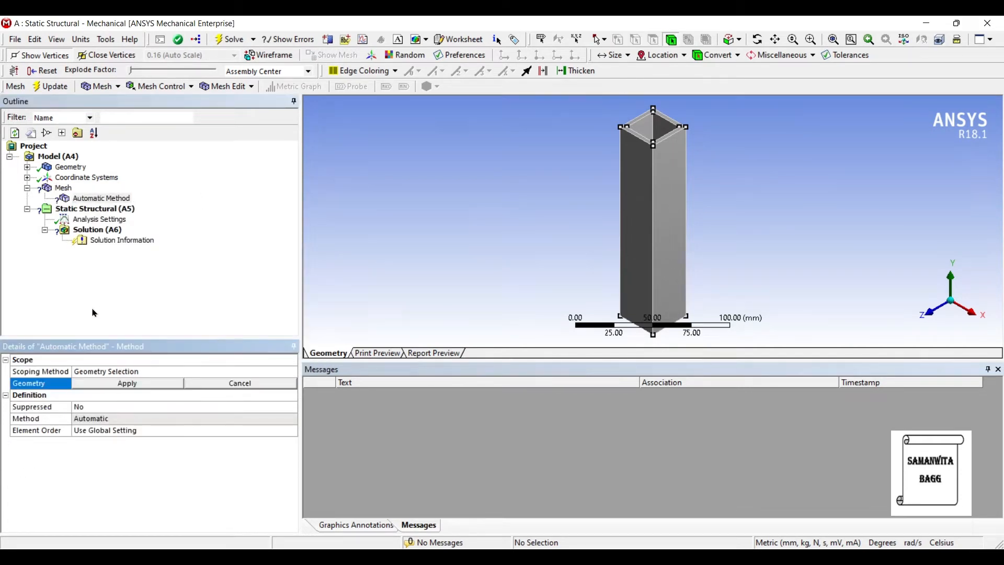
left_click(656, 173)
left_click(121, 384)
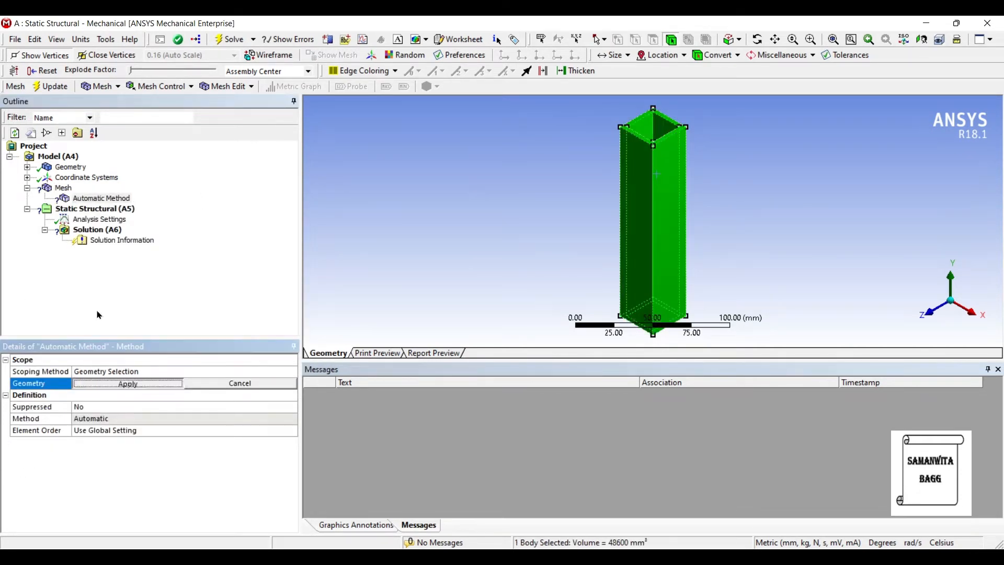
Set the mesh method to Hex Dominant and update the mesh.
left_click(108, 418)
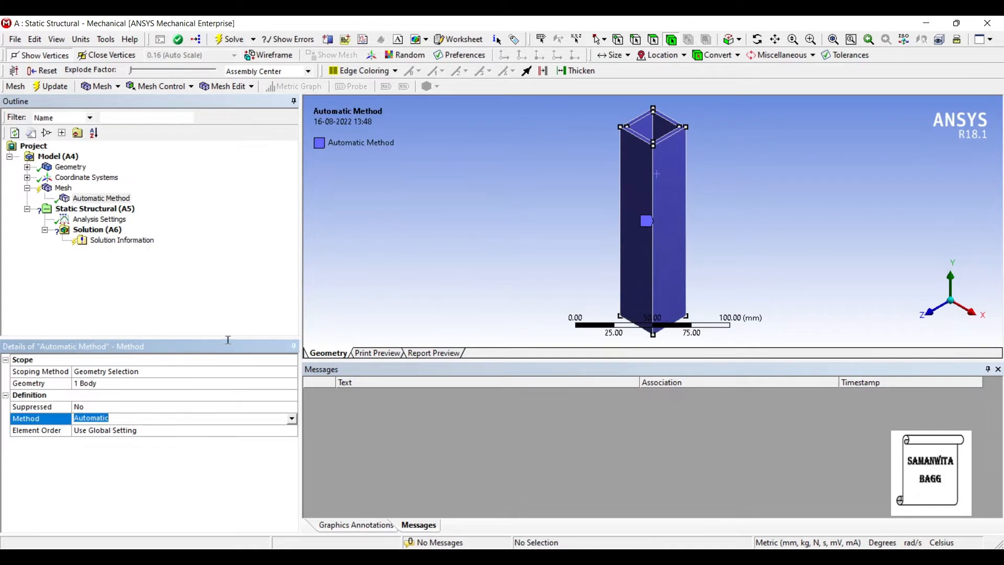
left_click(291, 418)
key("Down")
key("Down")
key("Return")
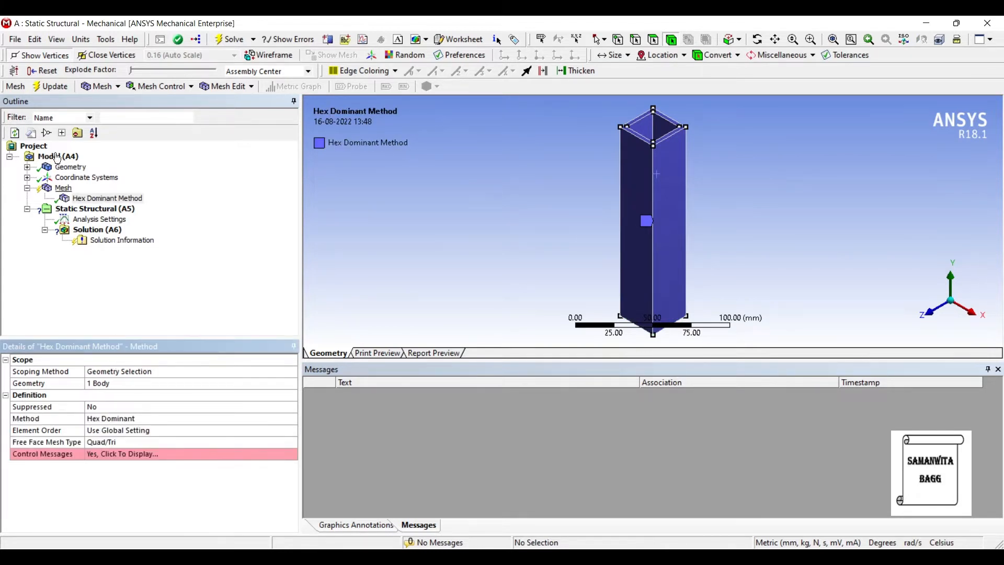
left_click(63, 187)
left_click(46, 86)
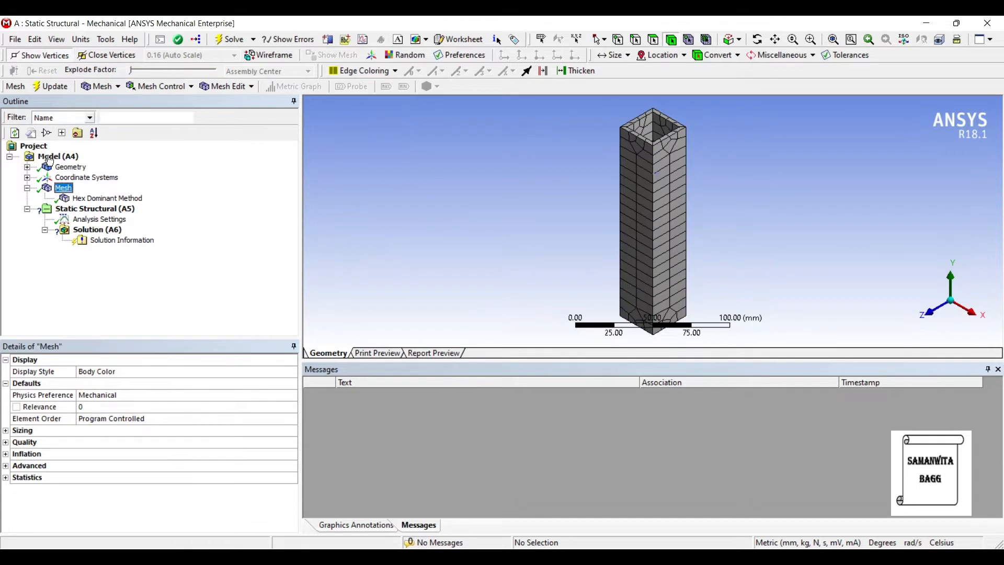
Insert a mesh sizing control scoped to the hollow bar body and open its element size for editing.
right_click(64, 187)
mouse_move(78, 197)
left_click(219, 217)
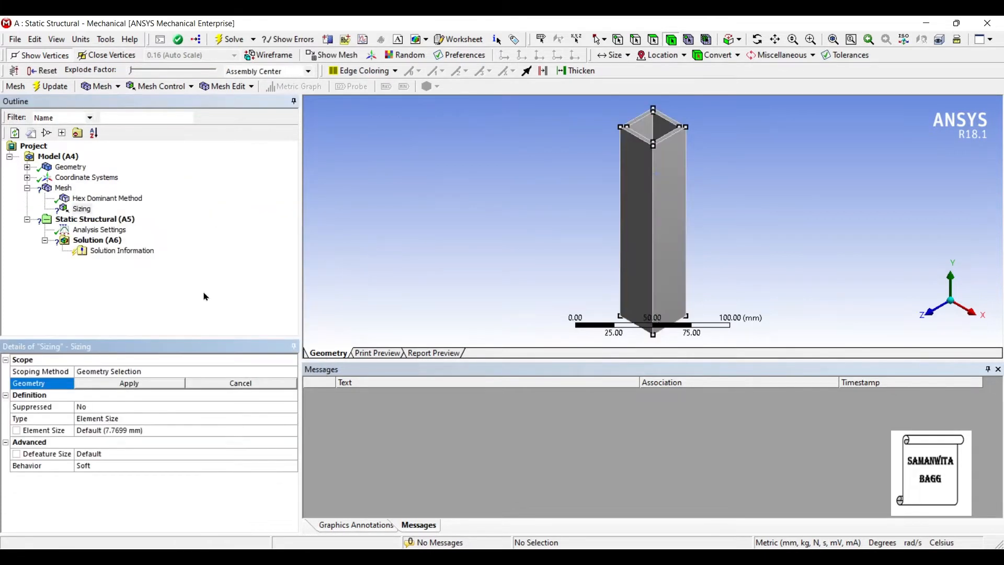
left_click(661, 231)
left_click(129, 383)
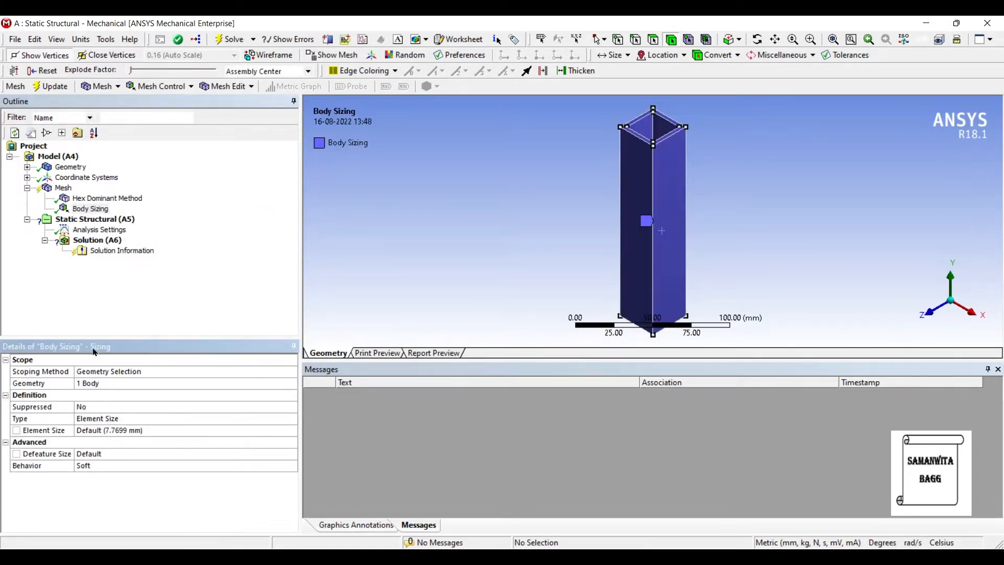
left_click(104, 430)
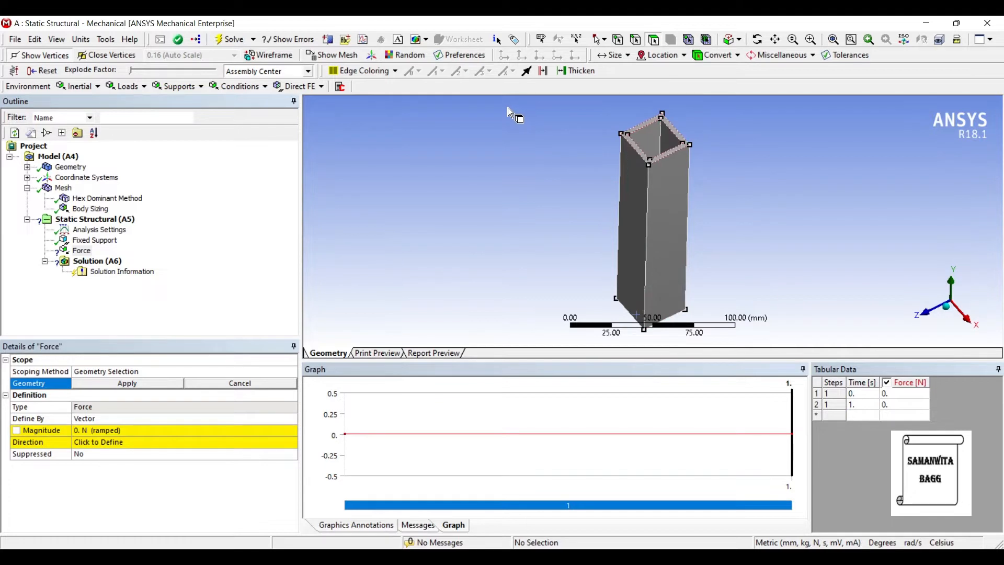
Scope the force to the bar's upper end face and define it by components with a Y component of -5000 N.
left_click(507, 108)
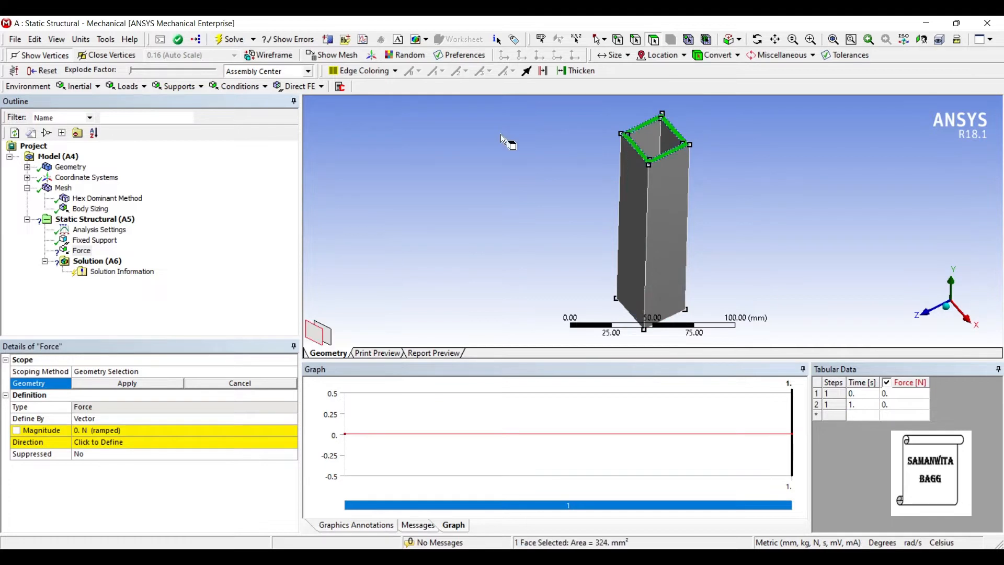
key("Return")
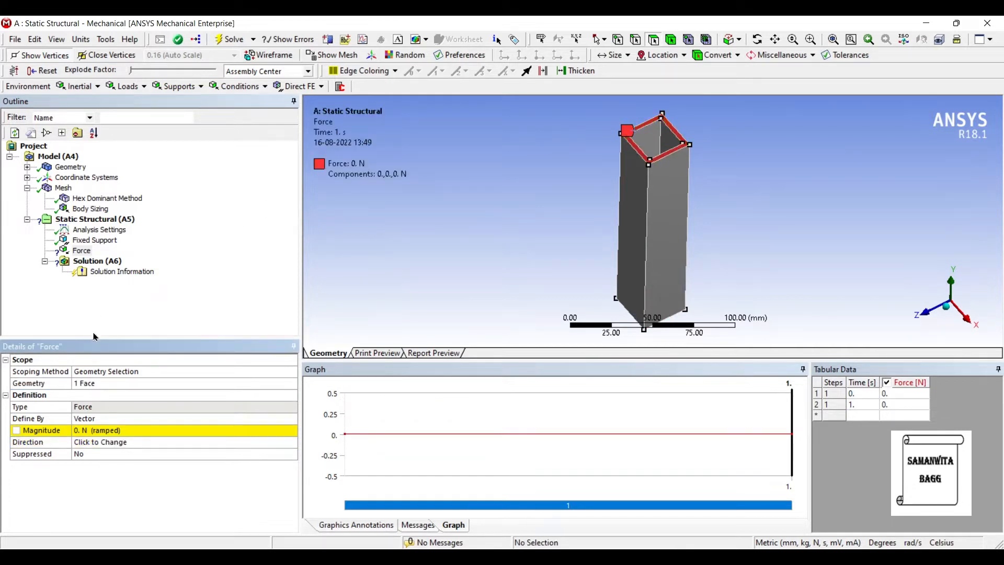
left_click(292, 418)
left_click(130, 428)
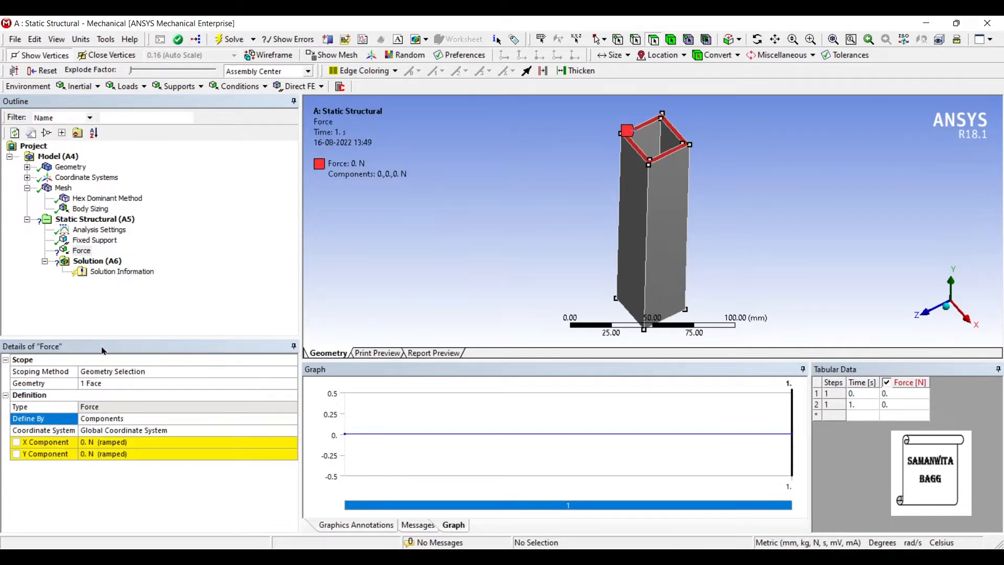
left_click(131, 453)
type("-5000")
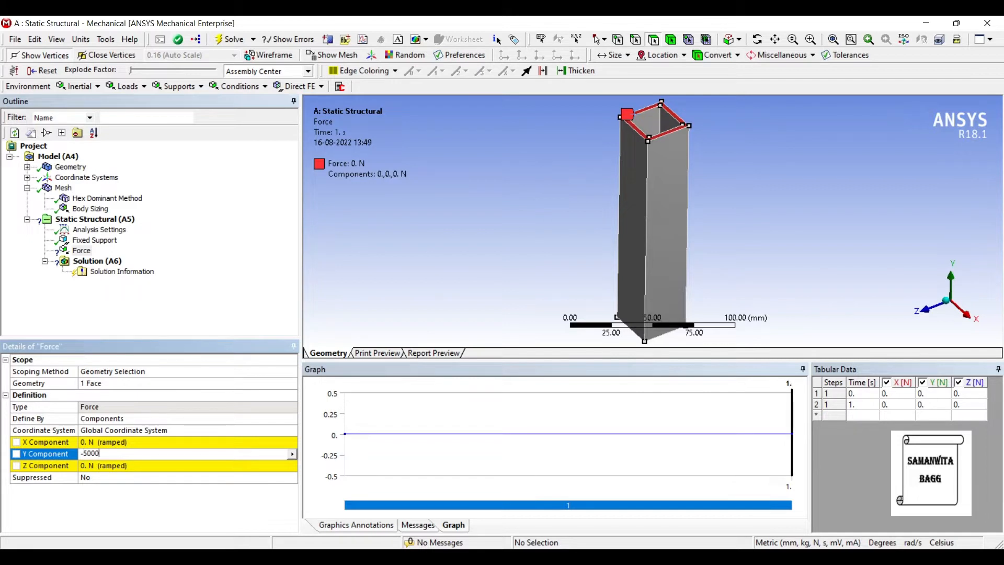
key("Return")
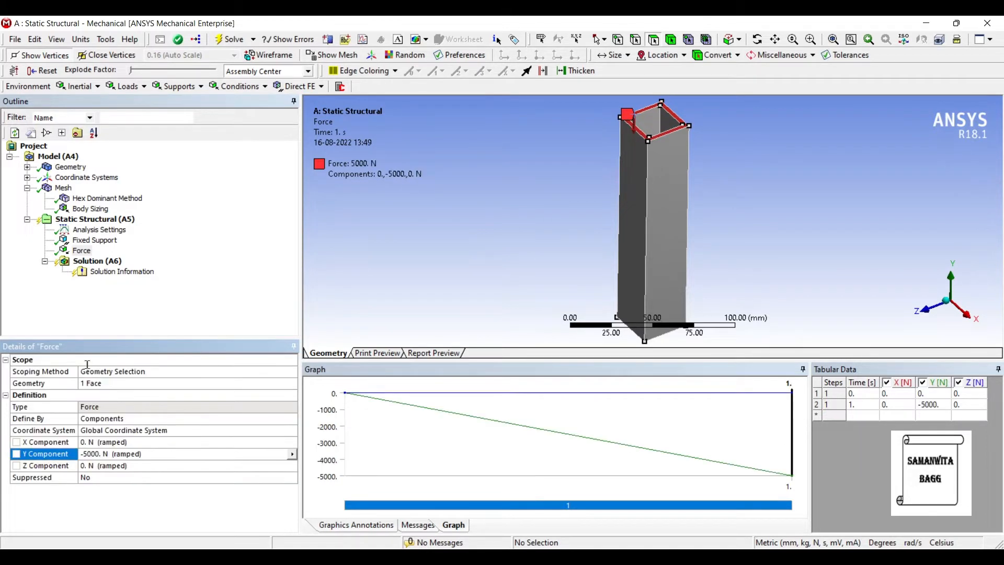
Add directional and total deformation results to the static structural solution.
right_click(110, 263)
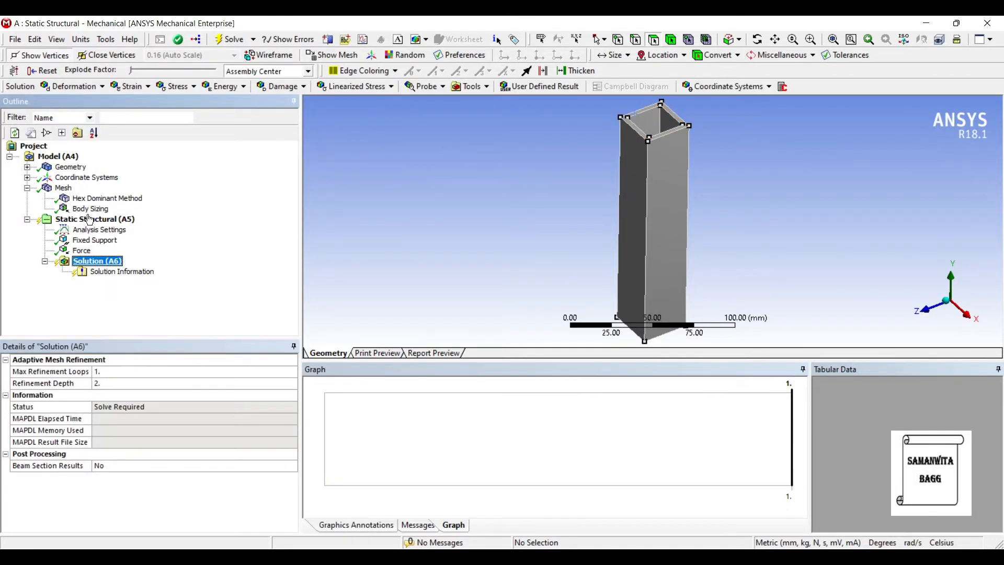
left_click(408, 298)
right_click(105, 262)
key("Down")
key("Right")
key("Return")
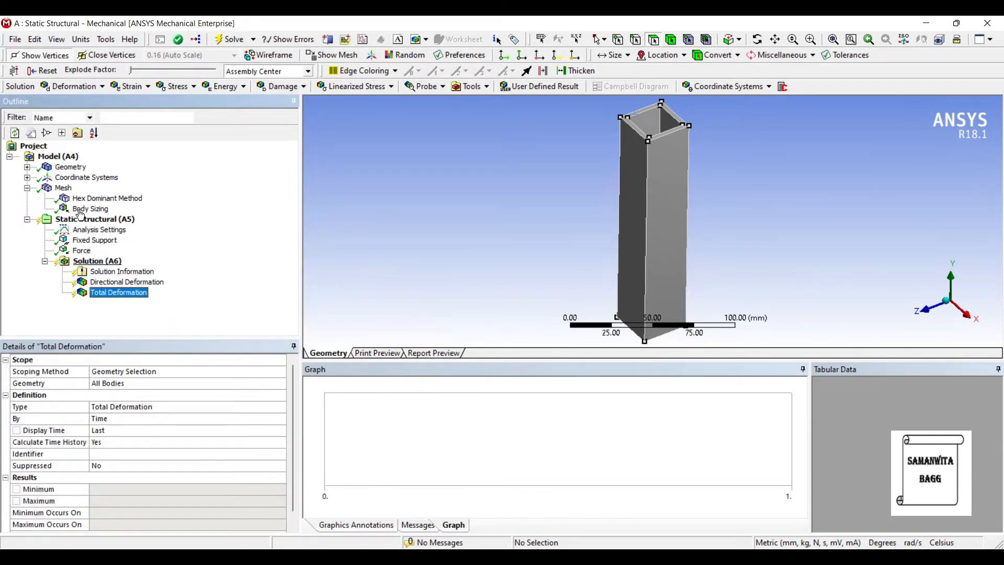
Add equivalent stress and equivalent elastic strain results to the static structural solution.
right_click(99, 259)
key("Down")
key("Right")
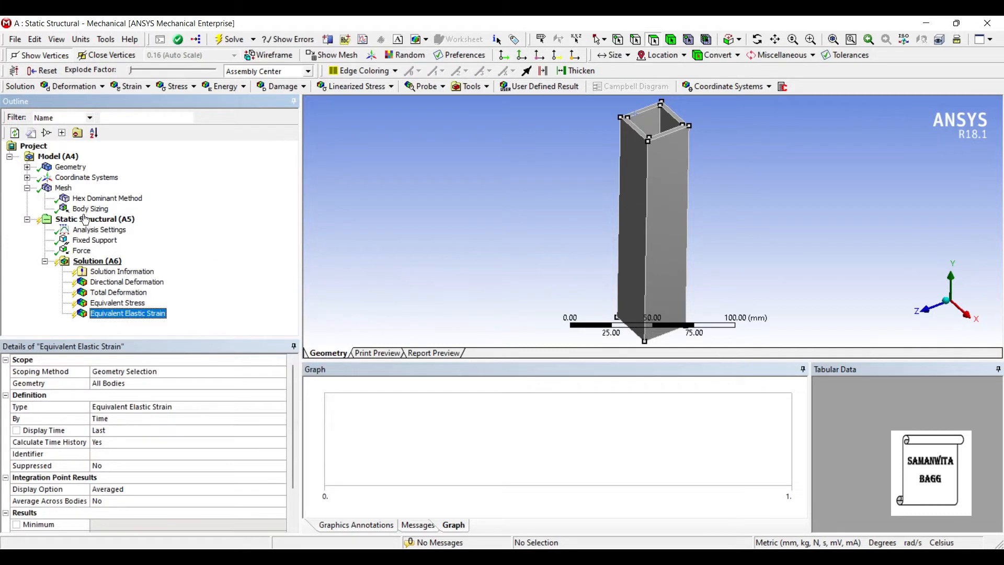
key("Left")
key("shift+F10")
key("Down")
key("Right")
key("Down")
key("Down")
key("Down")
key("Down")
key("Down")
key("Down")
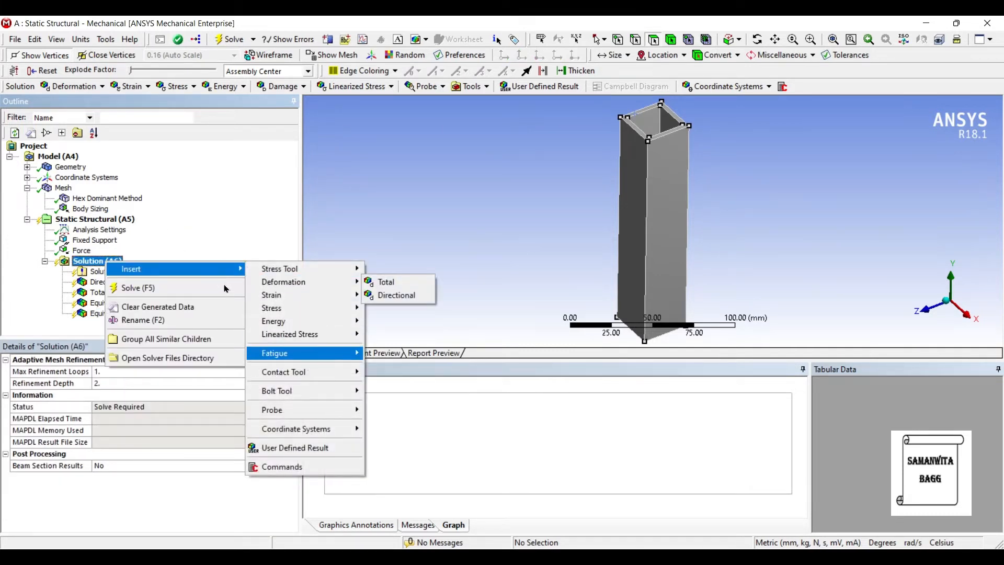
key("Right")
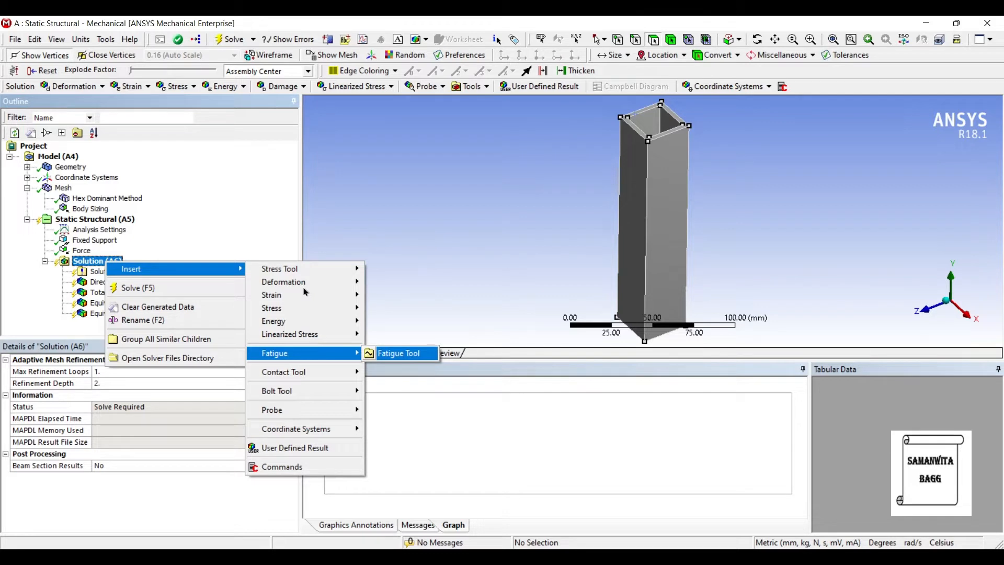
left_click(152, 205)
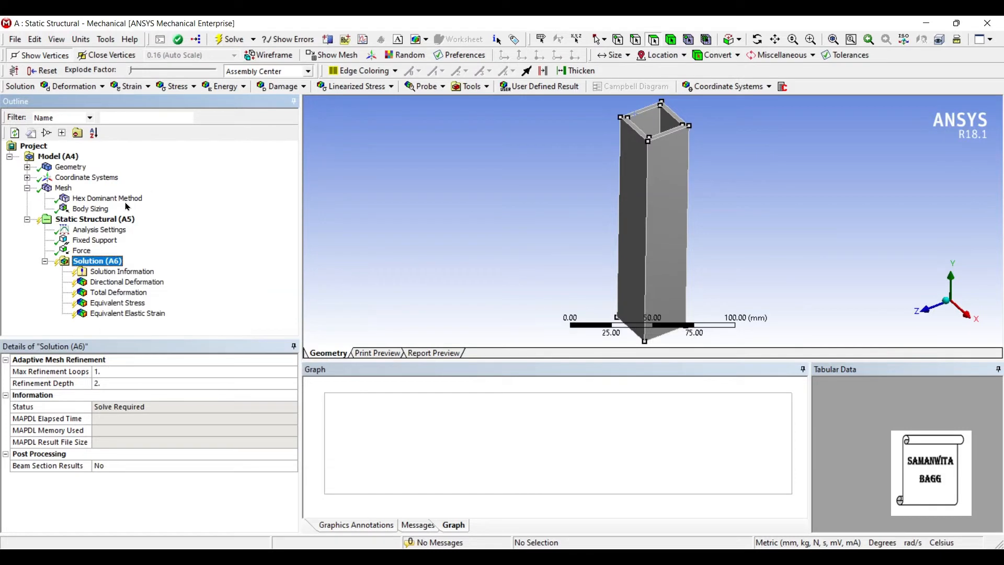
Solve the static structural analysis and review the deformation, equivalent stress and equivalent elastic strain results.
left_click(230, 40)
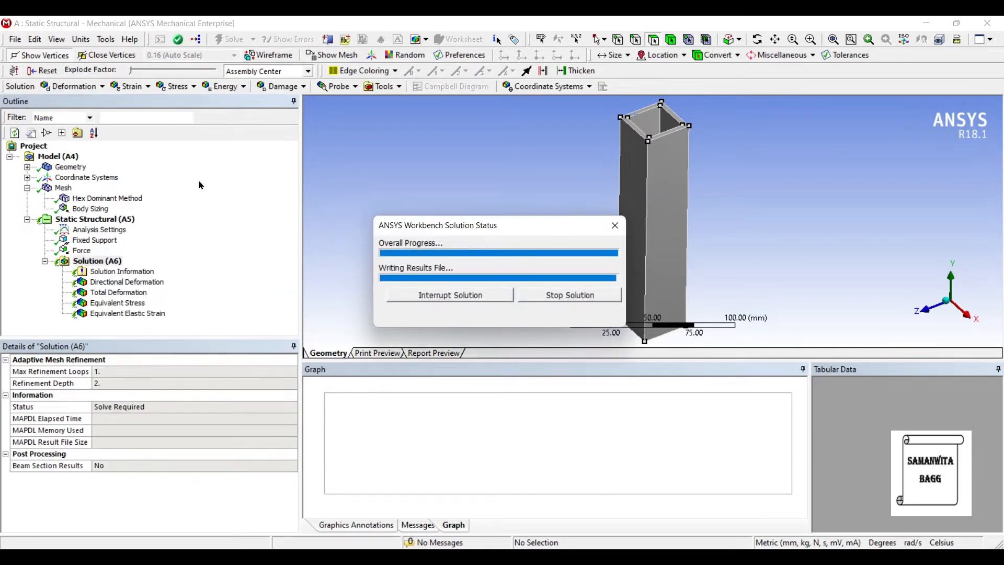
left_click(127, 282)
scroll(528, 220, "down", 3)
left_click_drag(528, 220, 511, 182)
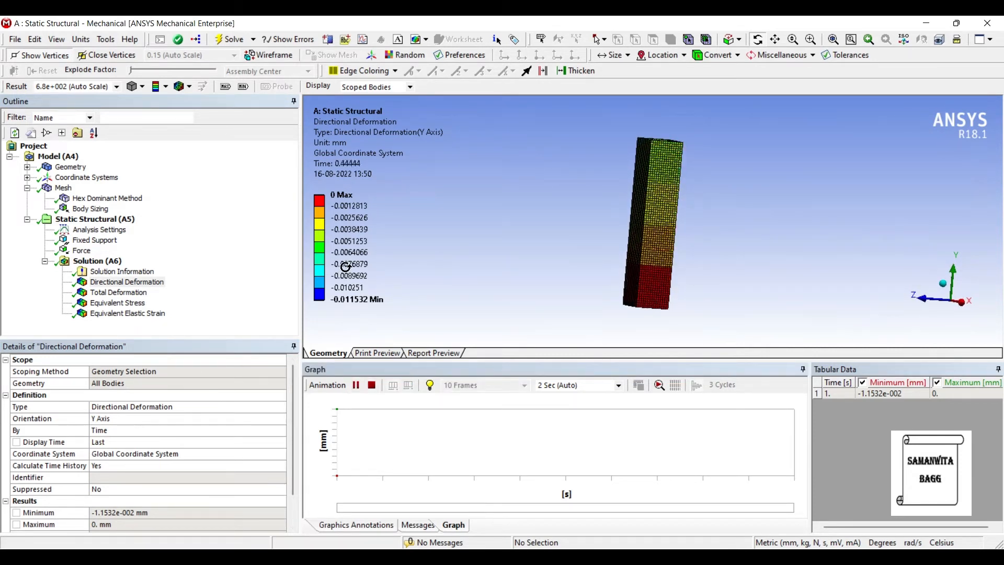
left_click(119, 292)
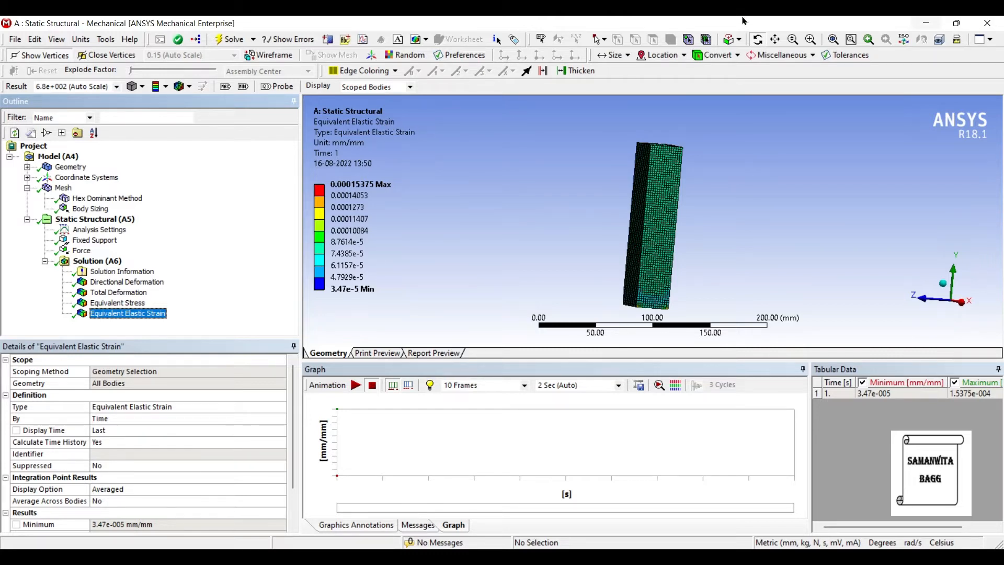
Switch to Workbench, add a Modal system pre-stressed by the static structural analysis, and open the combined model in Mechanical.
left_click(925, 23)
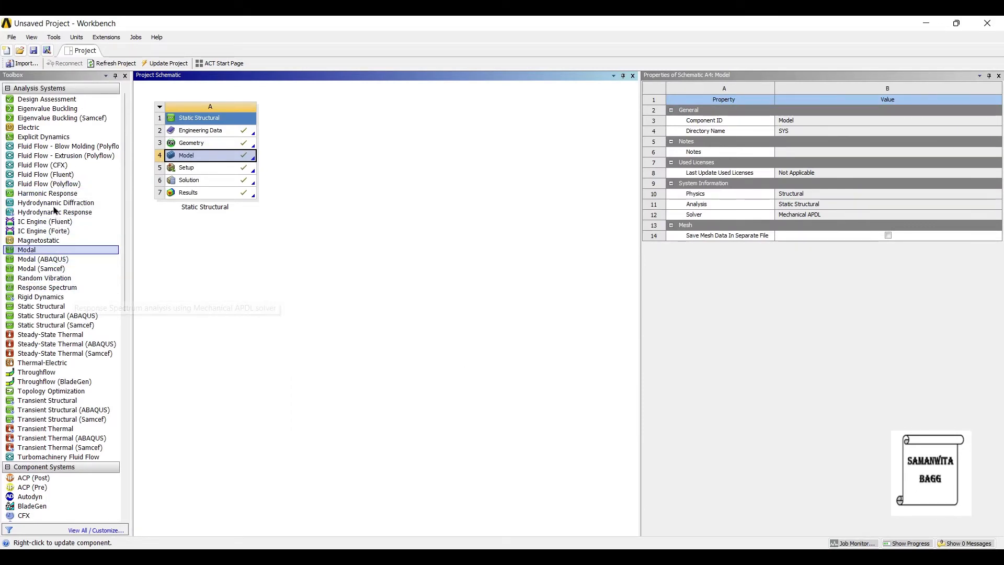
left_click_drag(26, 249, 177, 155)
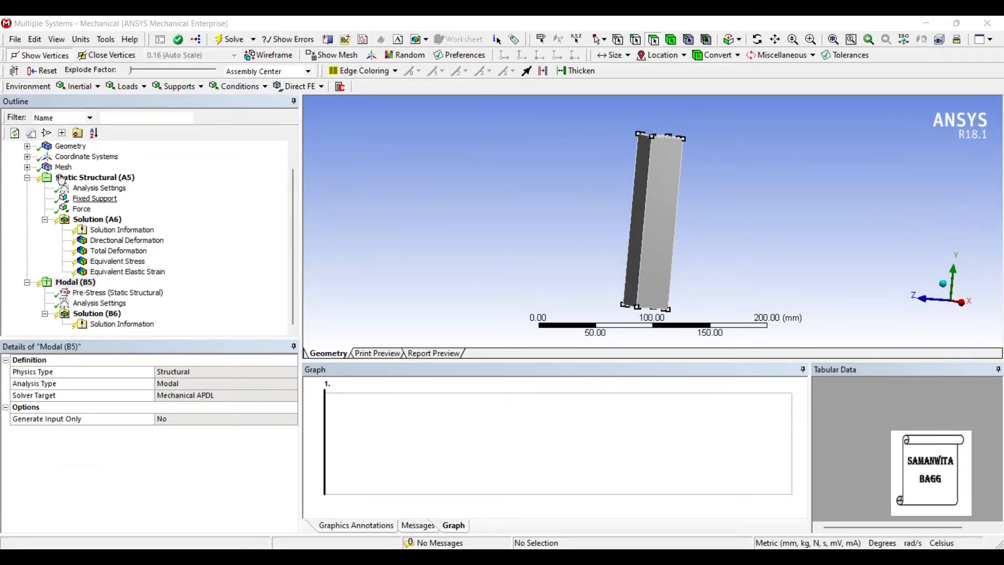
scroll(66, 151, "up", 1)
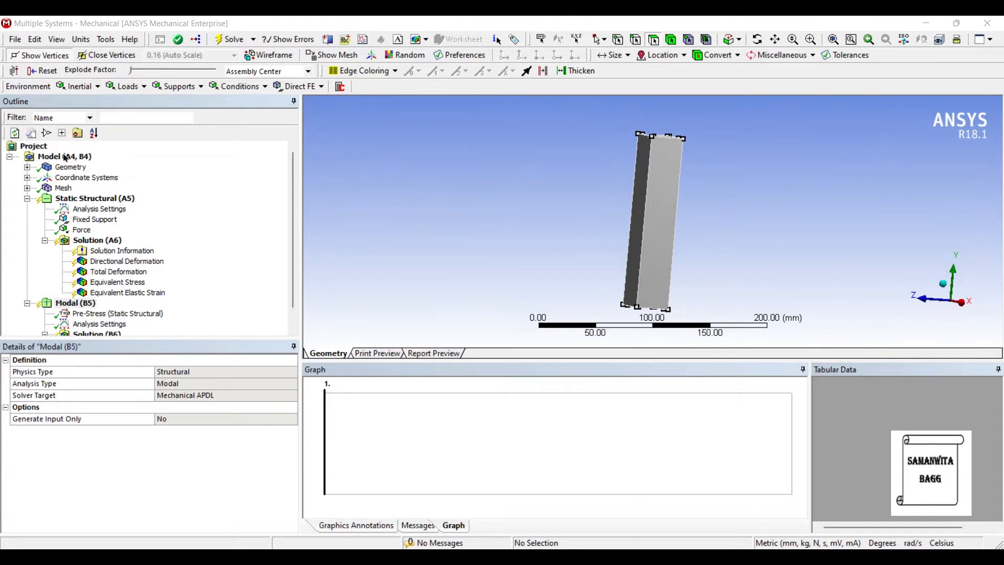
Solve the pre-stressed modal analysis and open its solution to show the frequencies of the modes.
scroll(64, 196, "down", 1)
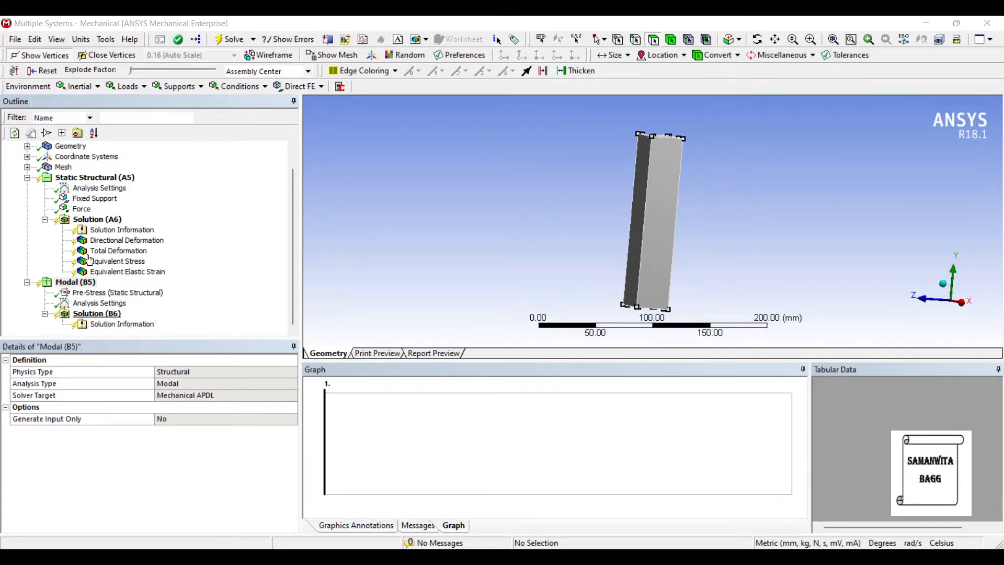
left_click(97, 314)
left_click(230, 39)
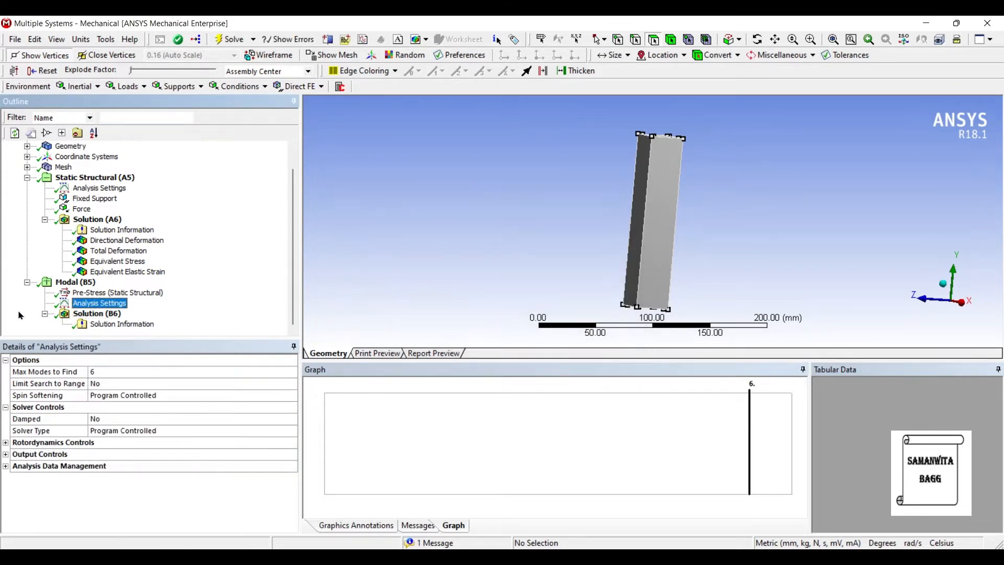
left_click(85, 313)
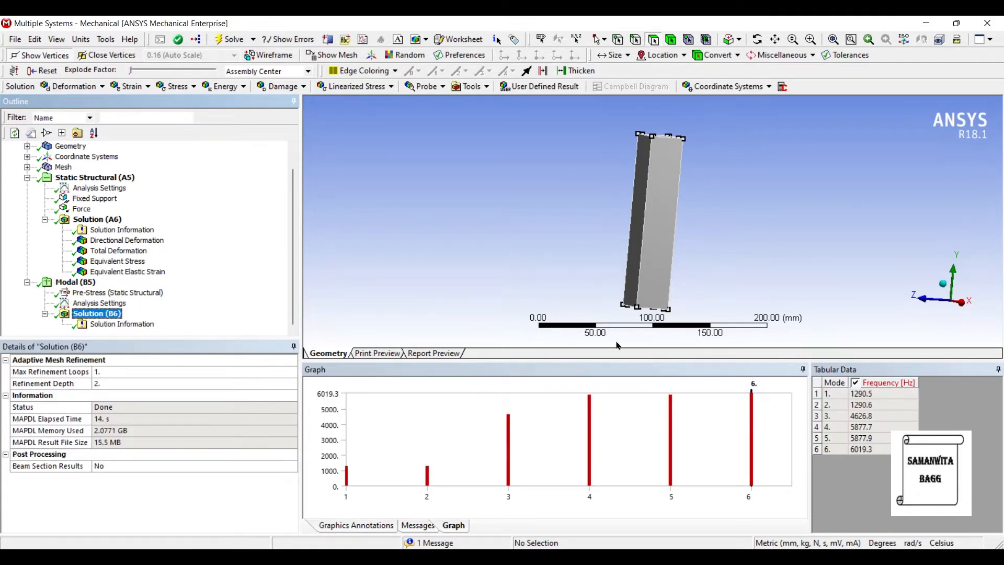
Create total deformation mode shape results for all six modes of the modal solution and evaluate them.
left_click(770, 439)
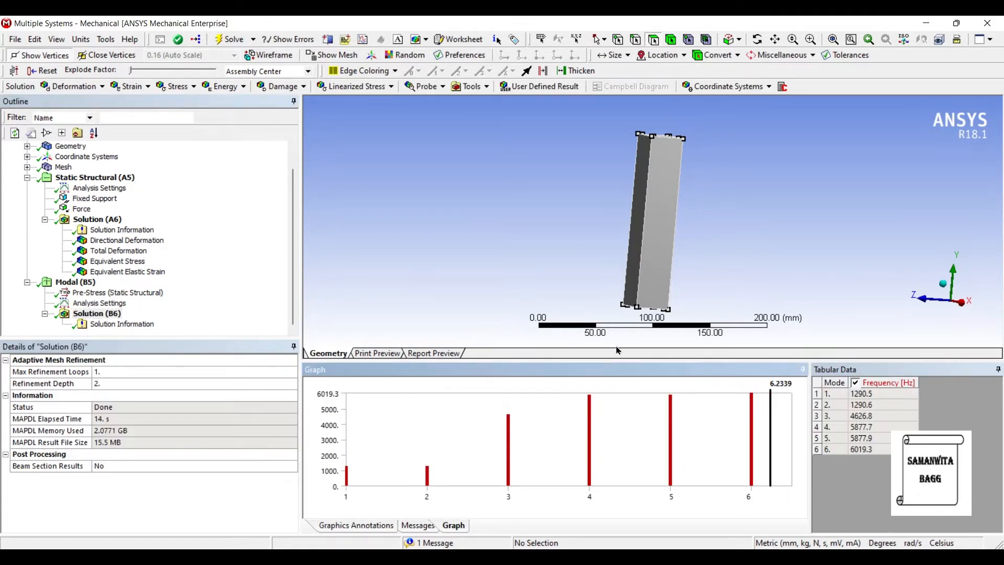
right_click(771, 429)
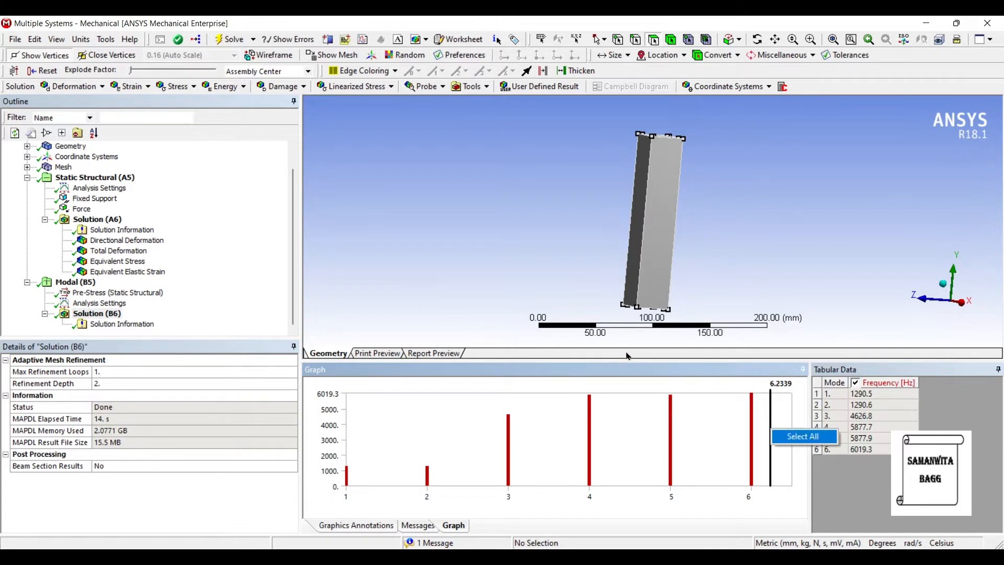
left_click(803, 437)
right_click(773, 432)
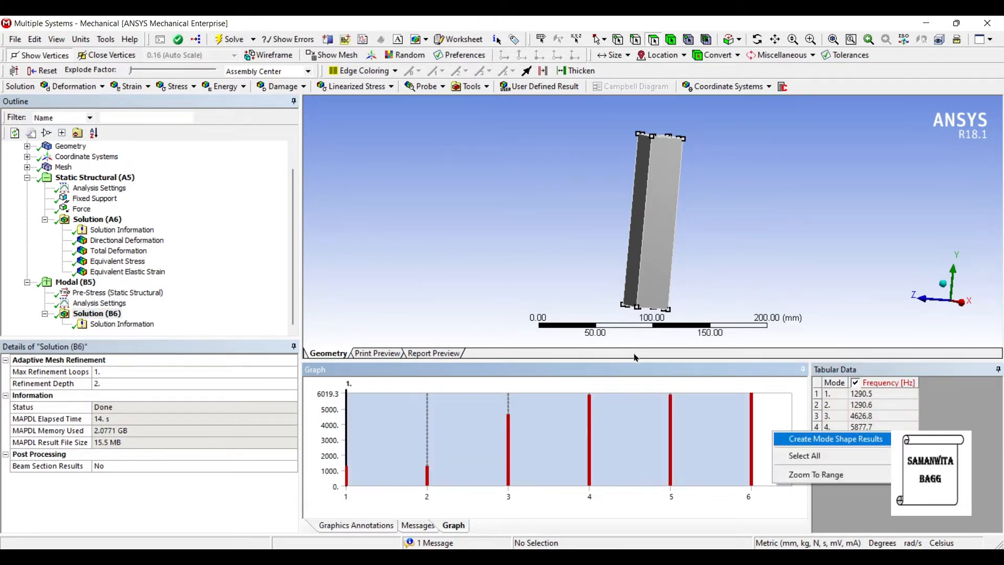
left_click(835, 439)
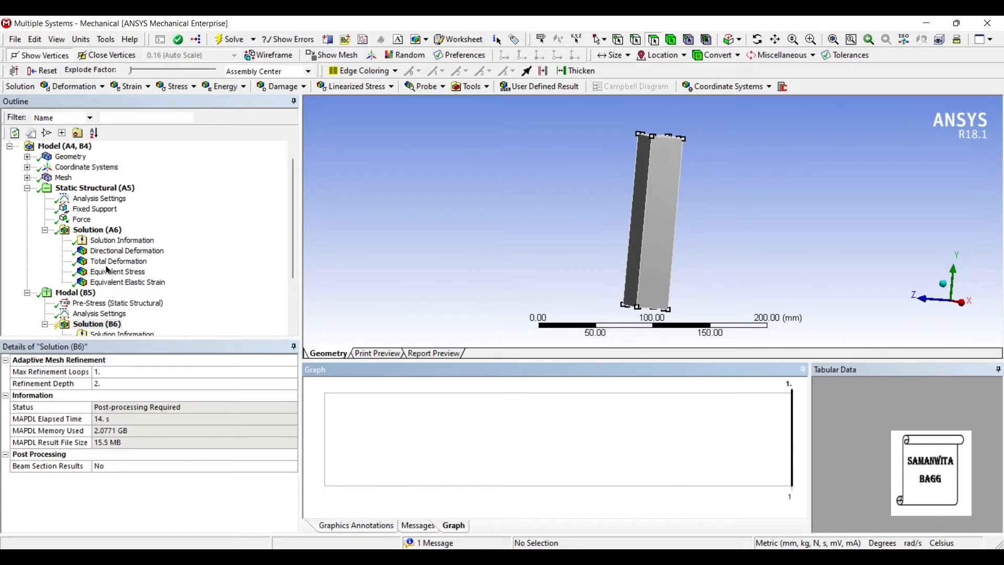
scroll(108, 270, "down", 3)
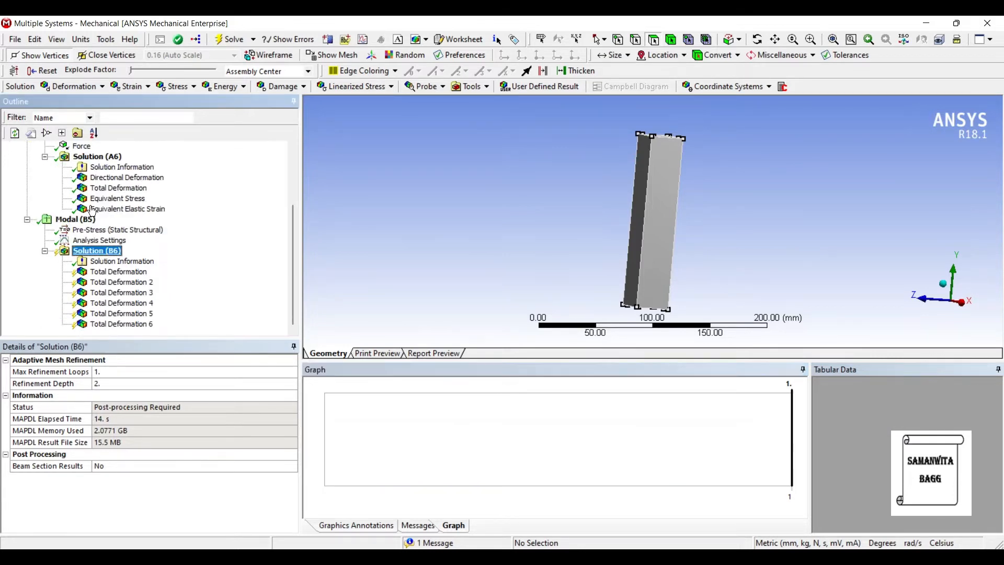
left_click(230, 40)
left_click(450, 434)
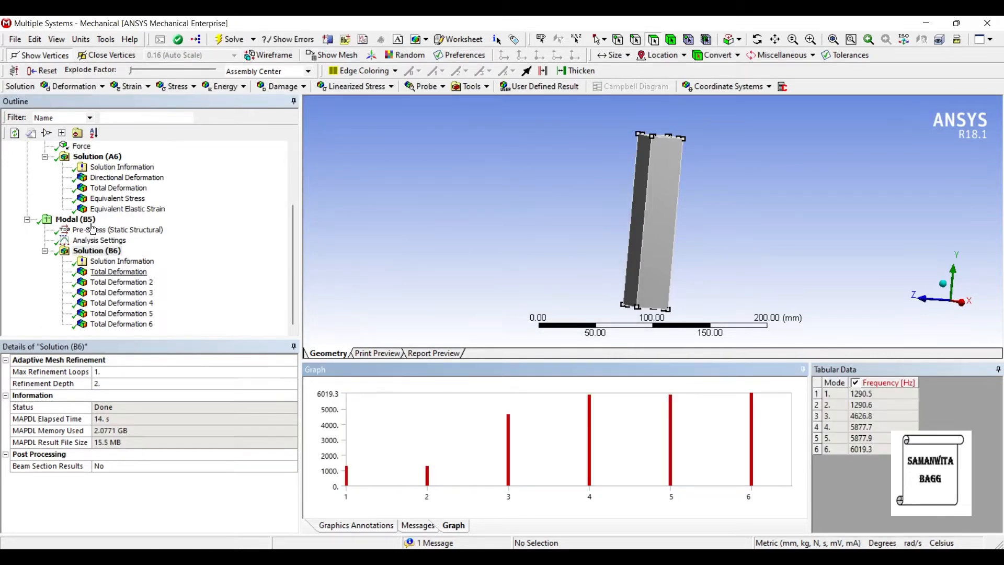
View and animate the total deformation mode shapes of modes 1, 2 and 3.
left_click(118, 271)
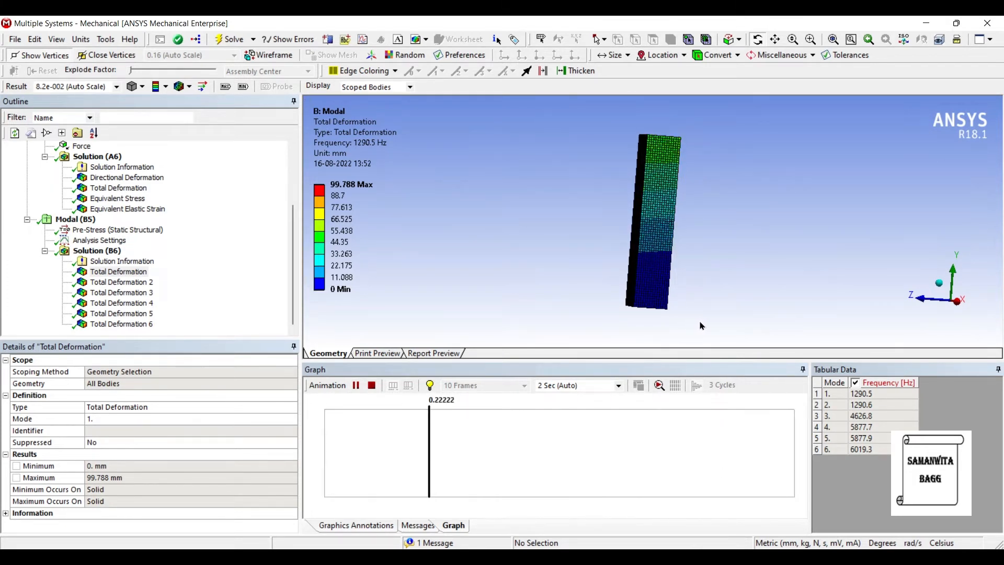
left_click(356, 385)
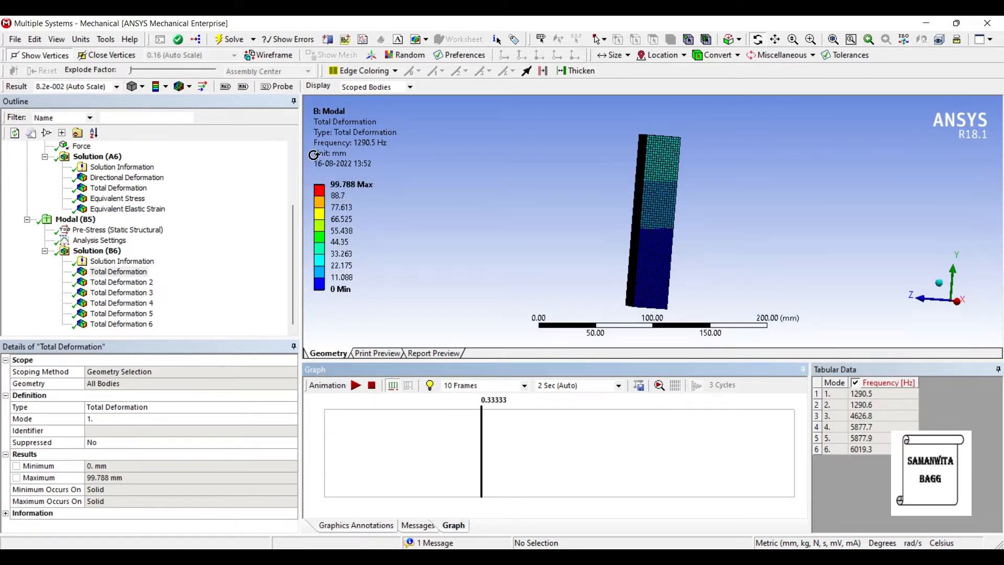
left_click(337, 196)
left_click(121, 281)
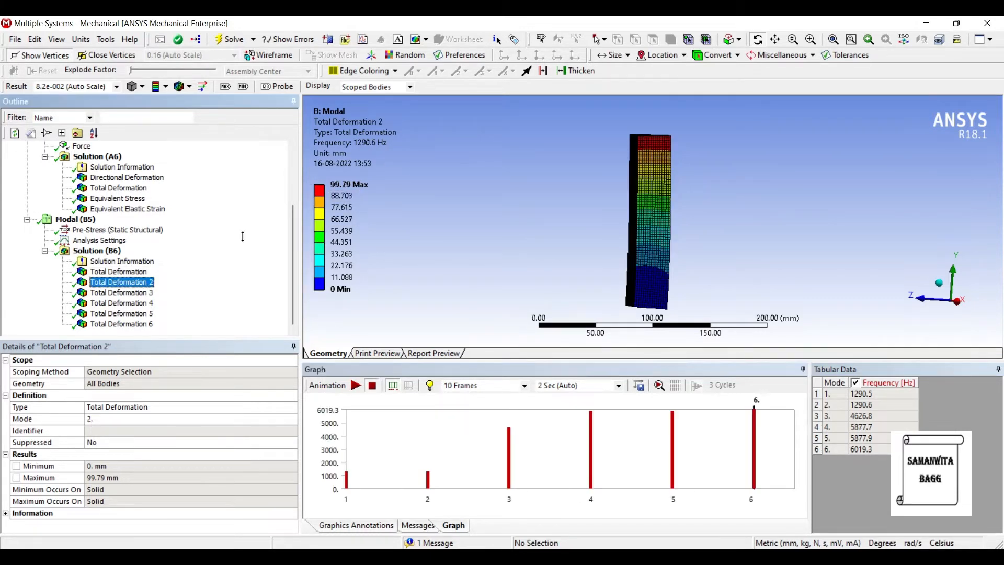
left_click(356, 385)
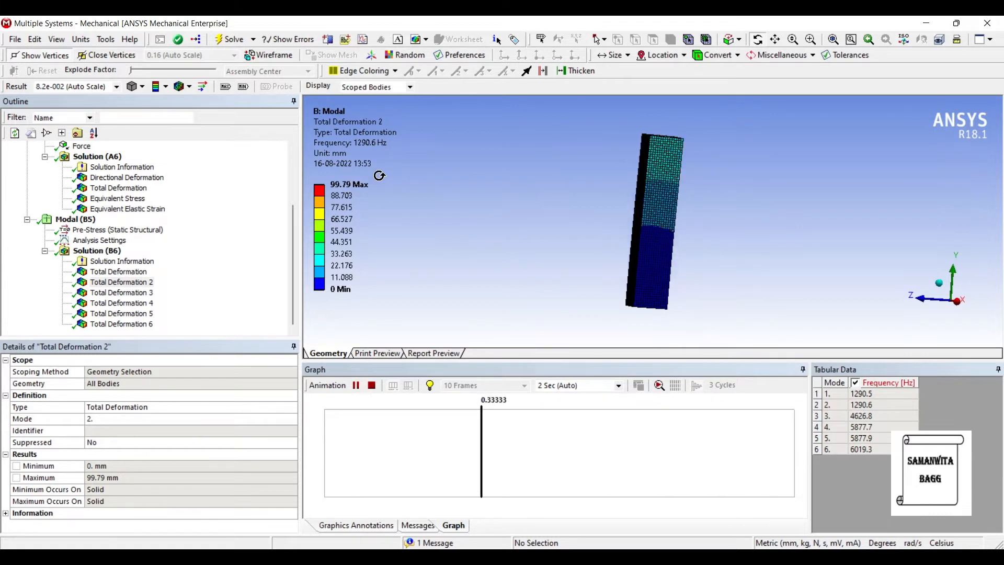
key("Down")
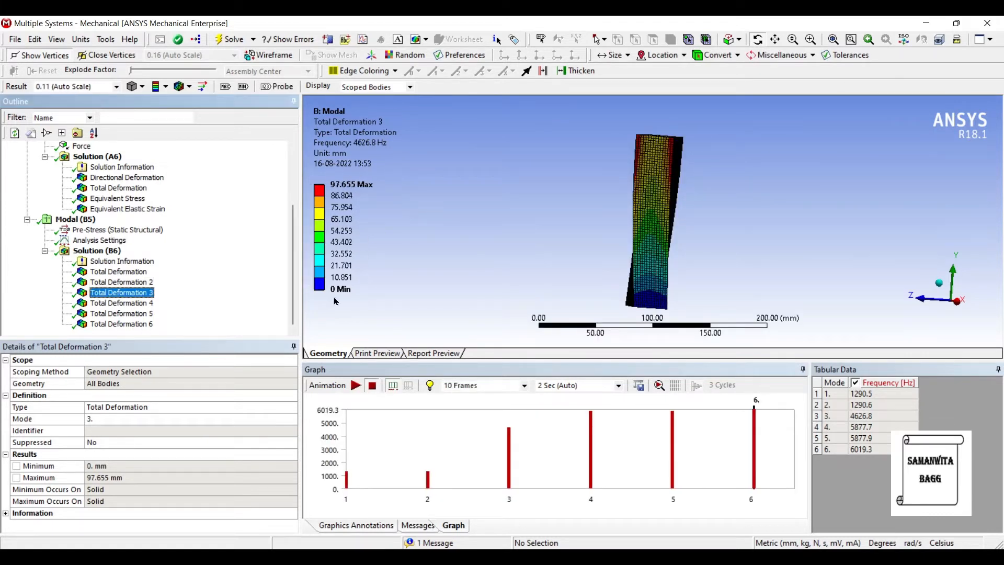
left_click(355, 385)
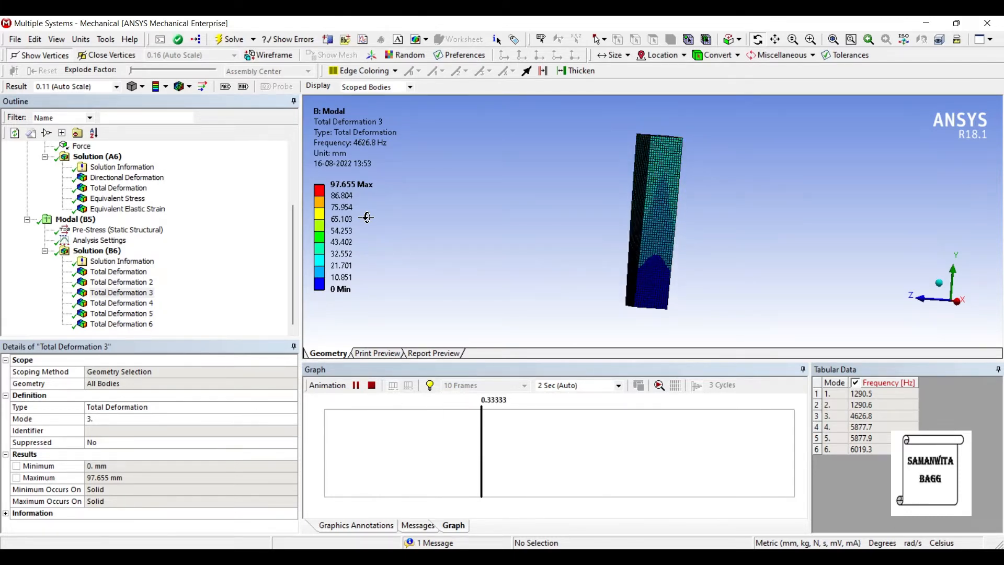
left_click(355, 385)
View the total deformation mode shapes of modes 4, 5 and 6, animating modes 4 and 5.
left_click(122, 302)
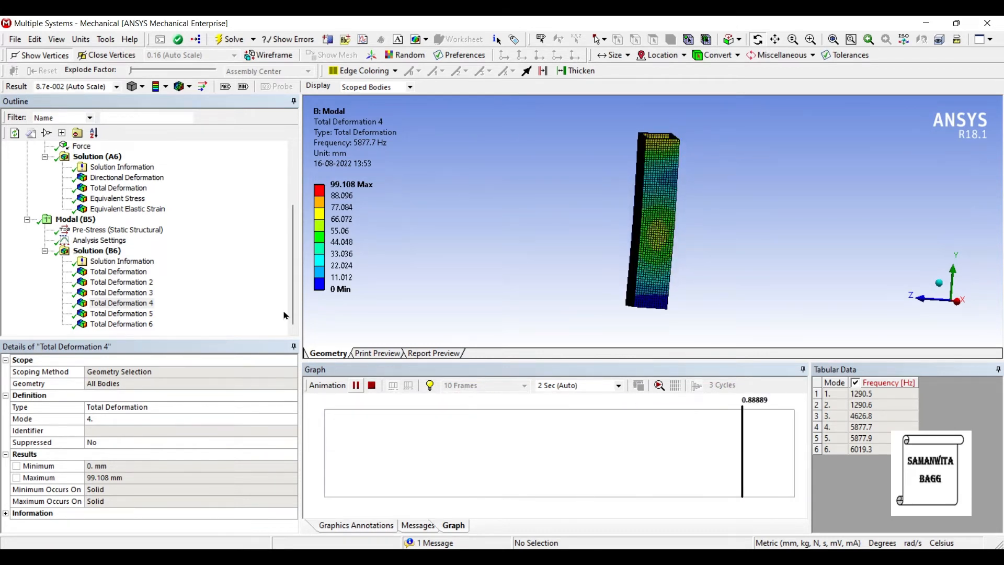
left_click(284, 315)
left_click(121, 313)
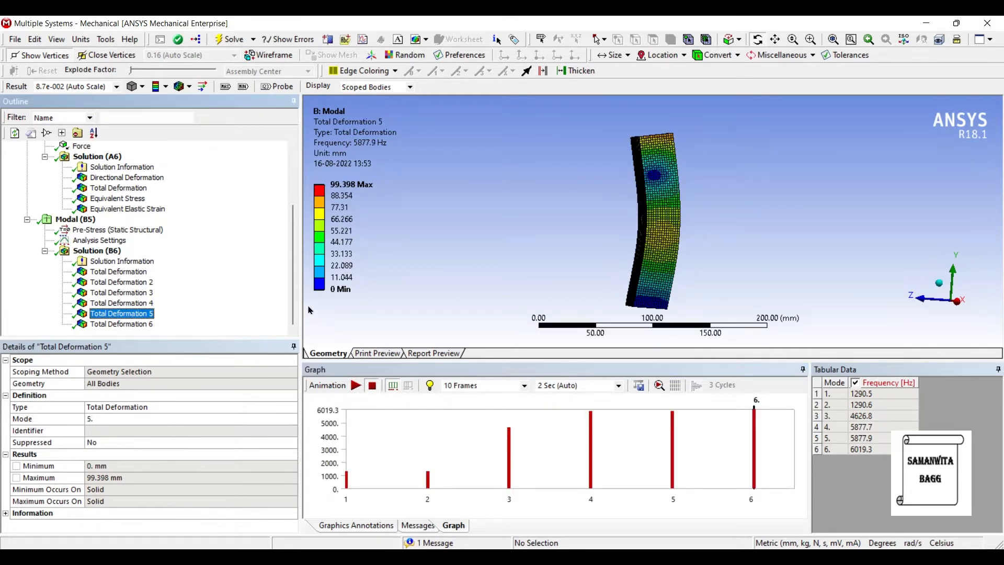
left_click(356, 385)
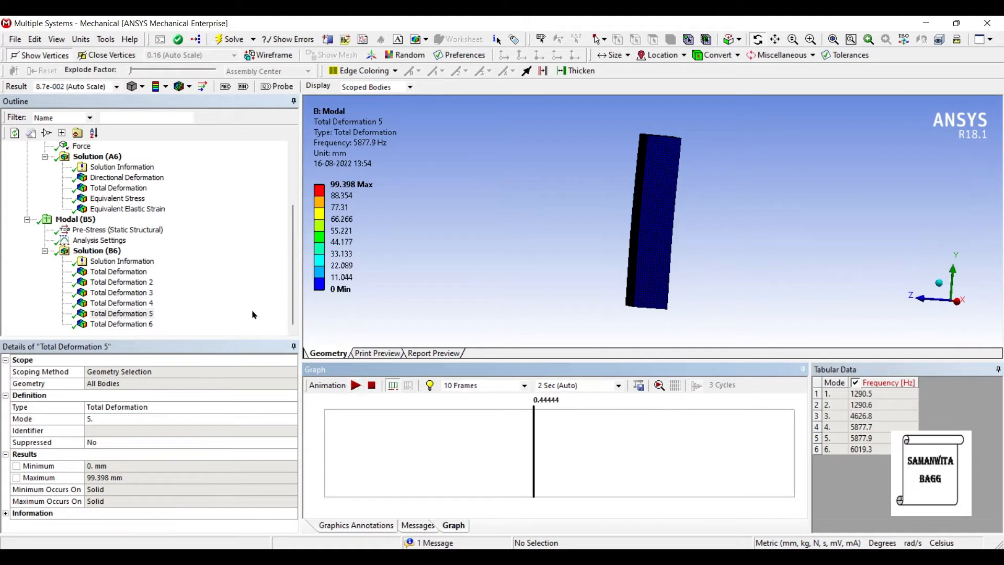
key("Down")
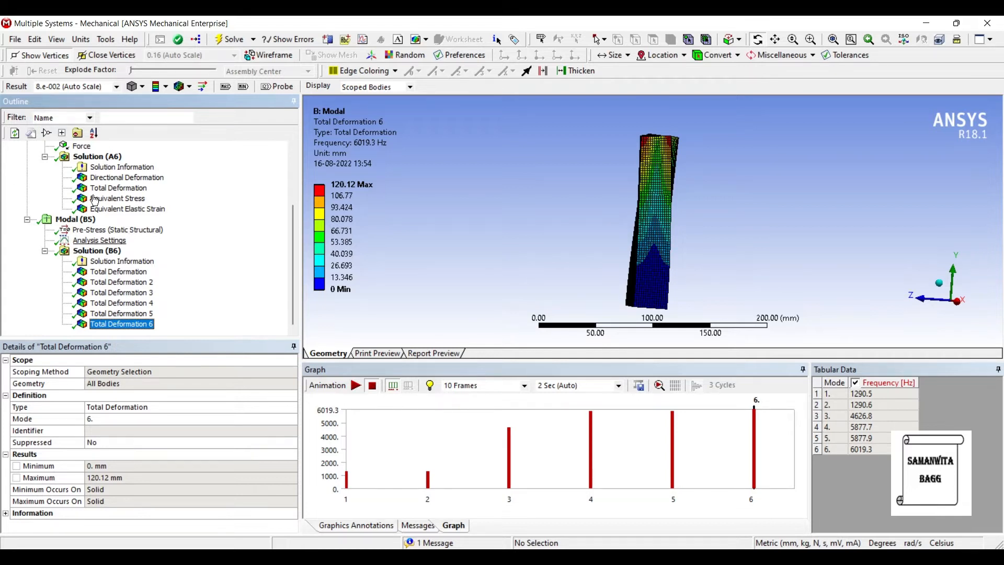
Check the Max Modes to Find option in the modal analysis settings.
left_click(100, 240)
left_click(95, 372)
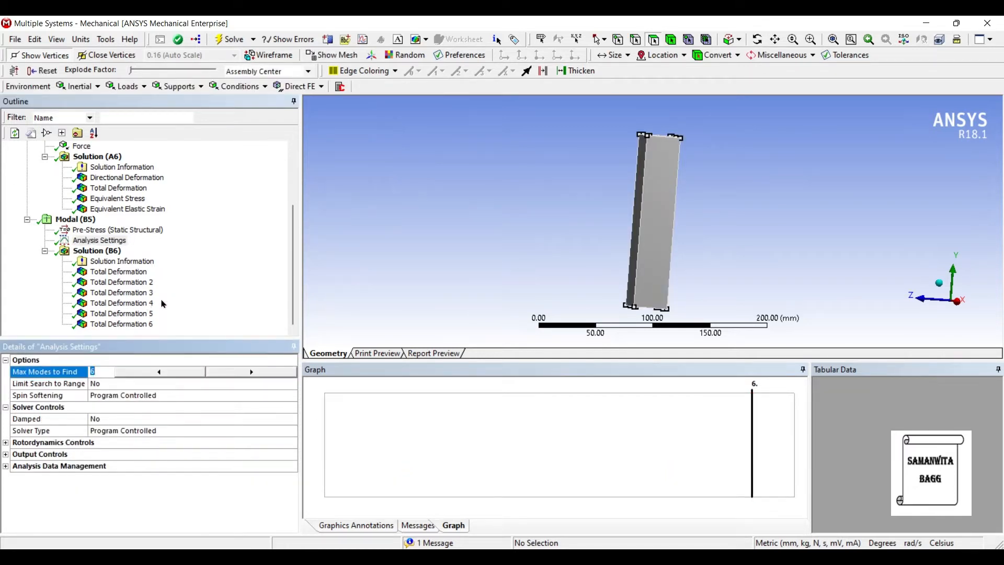
left_click(191, 215)
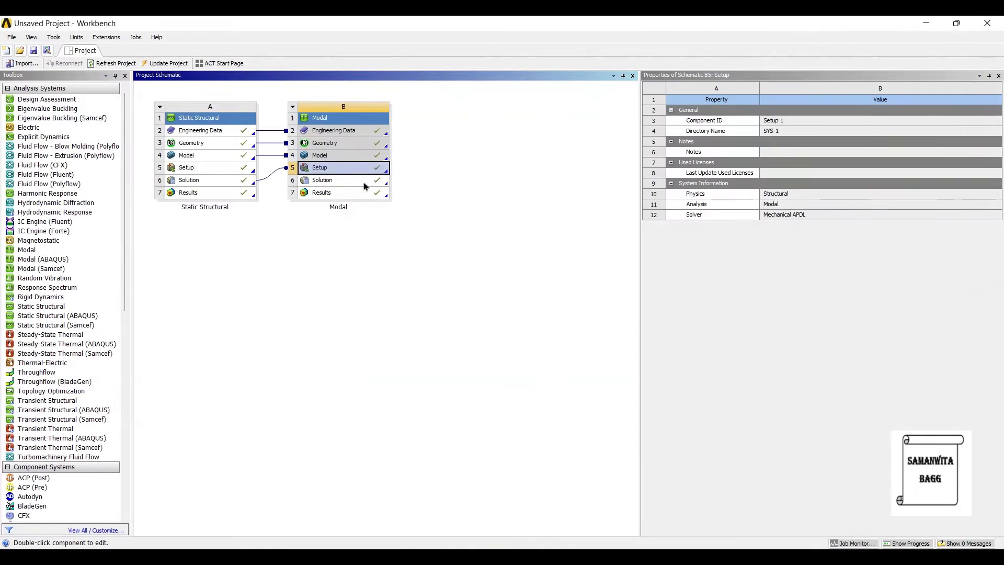
Switch to Workbench and add a Random Vibration system linked to the Modal system's data and solution, keeping its default name.
left_click(926, 23)
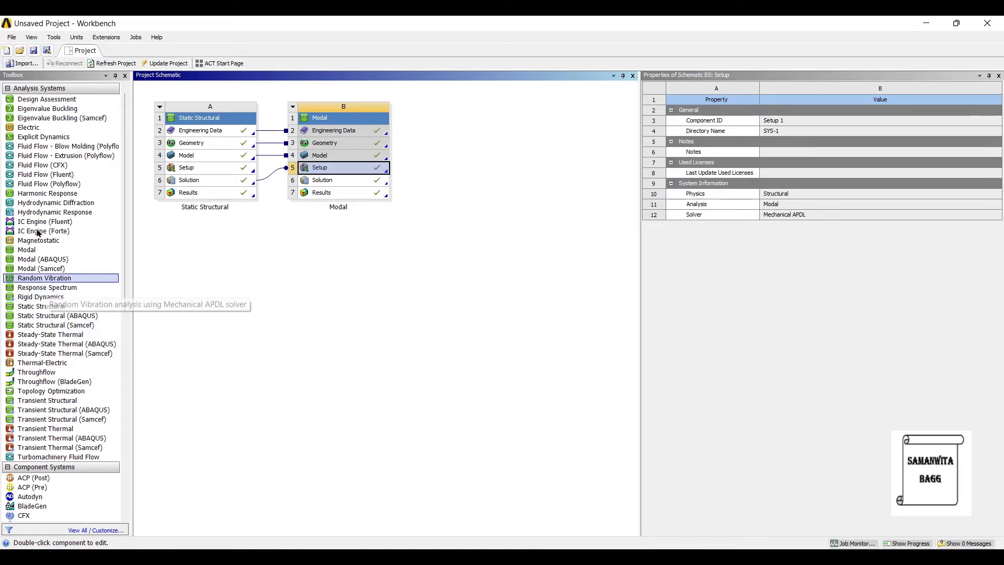
left_click_drag(39, 278, 303, 149)
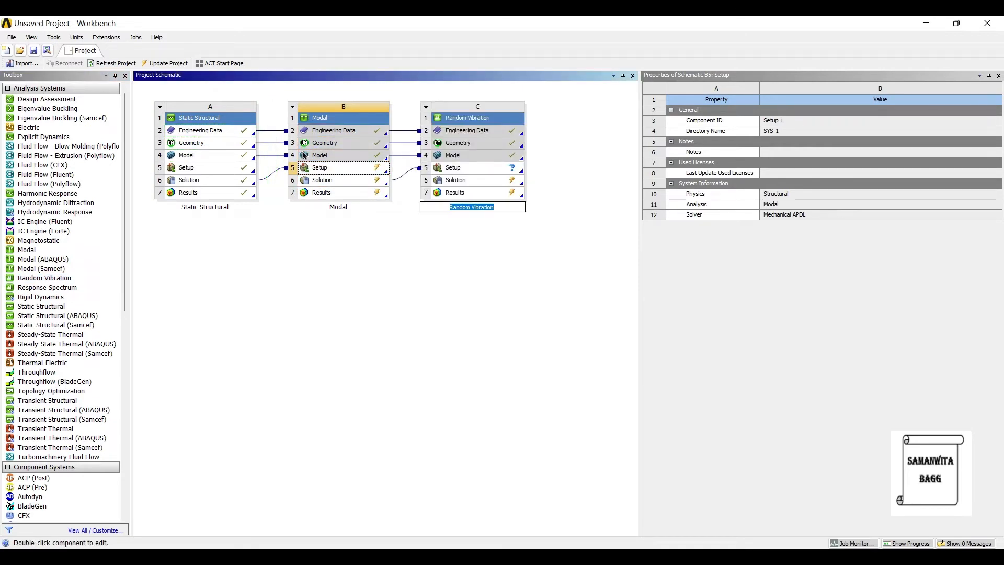
key("Return")
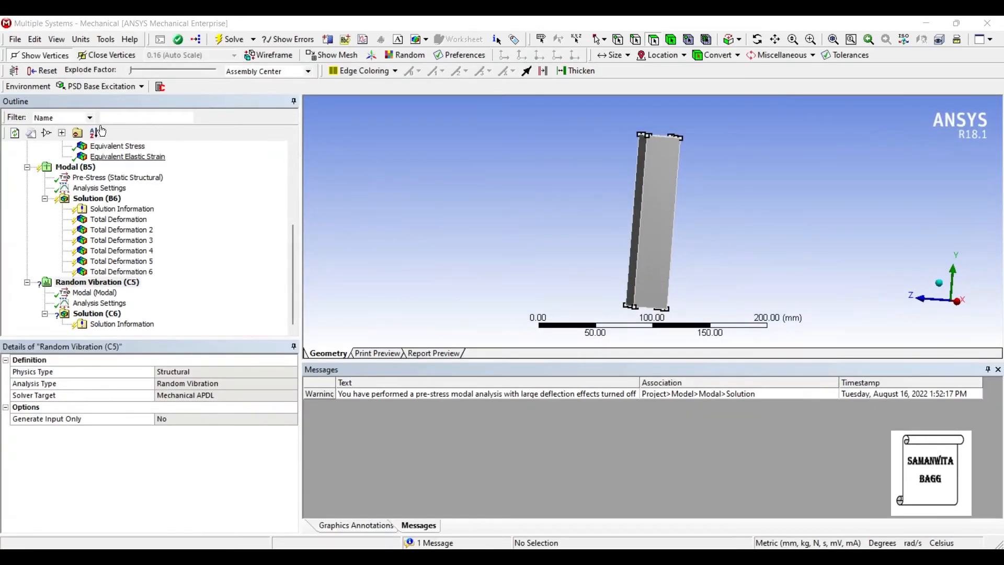
In Mechanical, review the outline of the three linked analyses and the random vibration analysis settings.
scroll(86, 145, "up", 5)
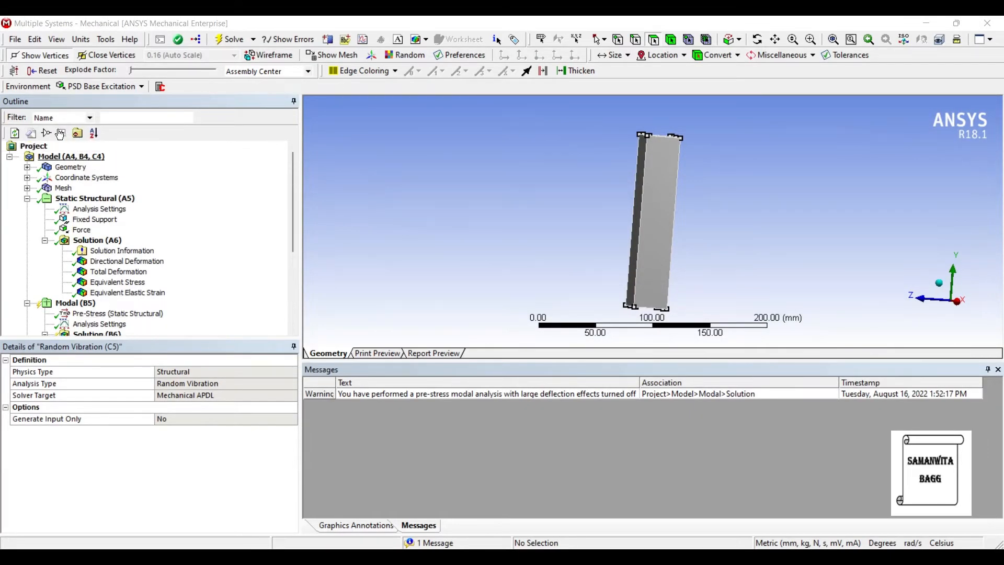
scroll(86, 143, "down", 2)
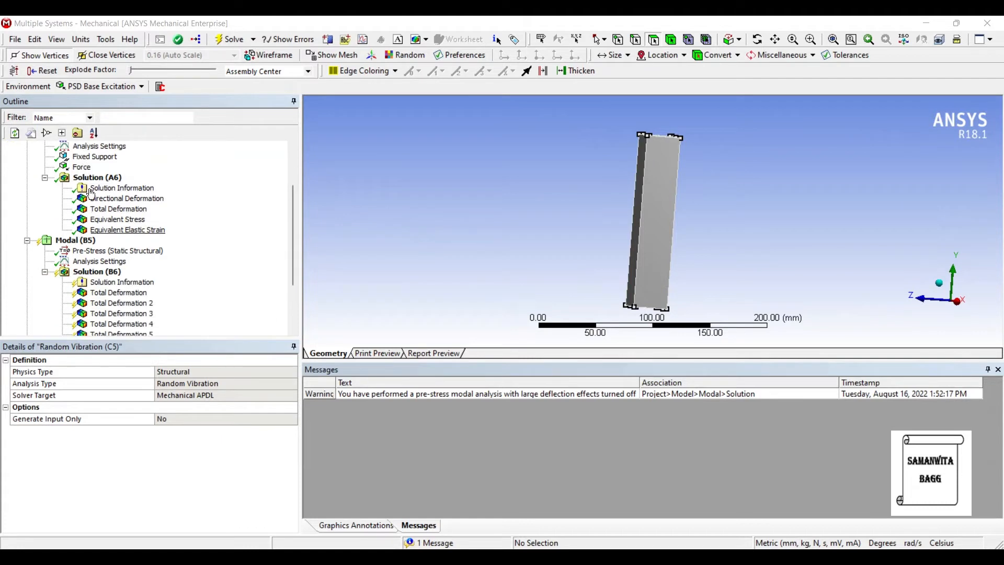
scroll(64, 219, "down", 3)
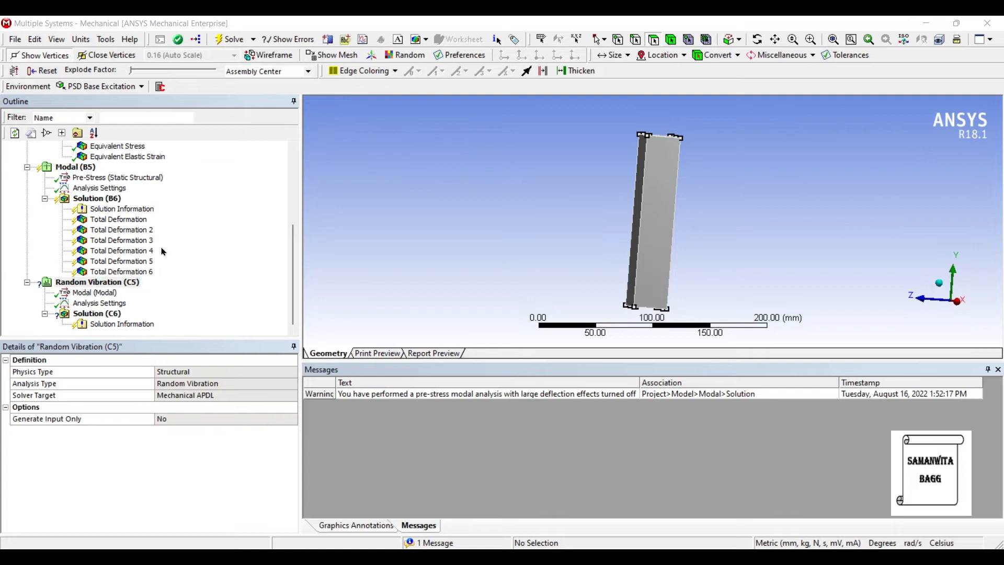
left_click(105, 304)
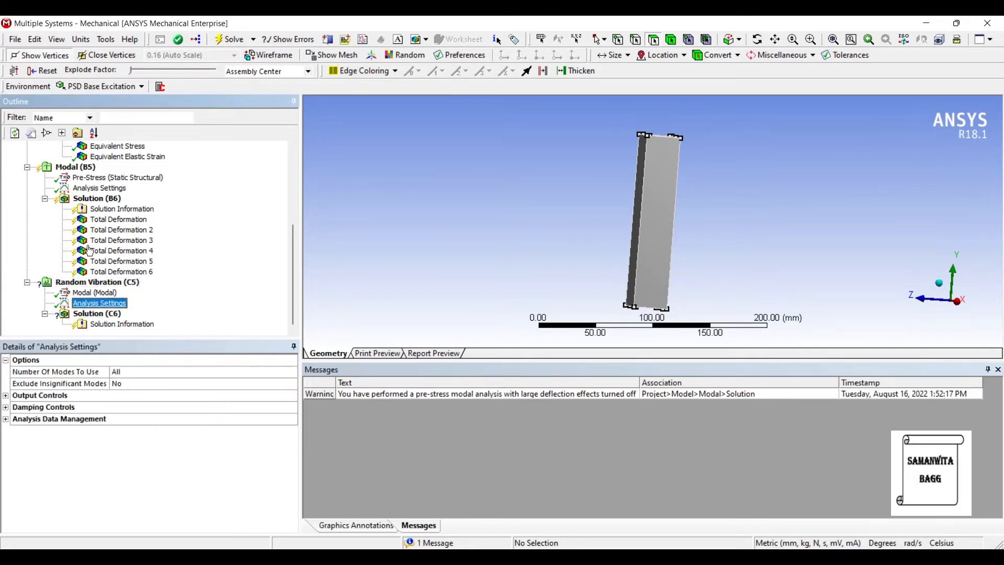
middle_click_drag(507, 194, 502, 194)
Insert a PSD Displacement load in the Random Vibration analysis and set its boundary condition to Fixed Support.
left_click(98, 283)
right_click(116, 282)
mouse_move(141, 290)
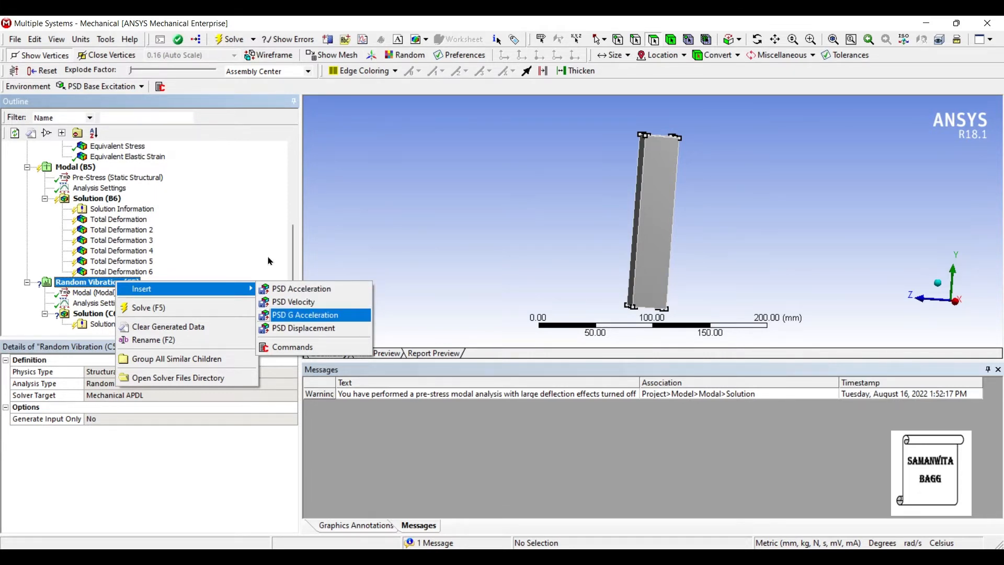
key("Down")
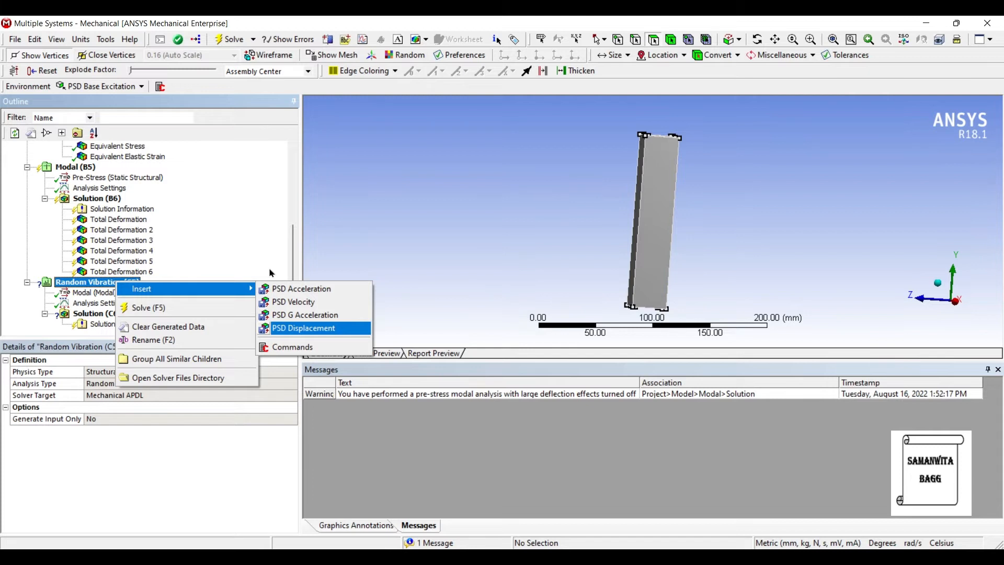
key("Return")
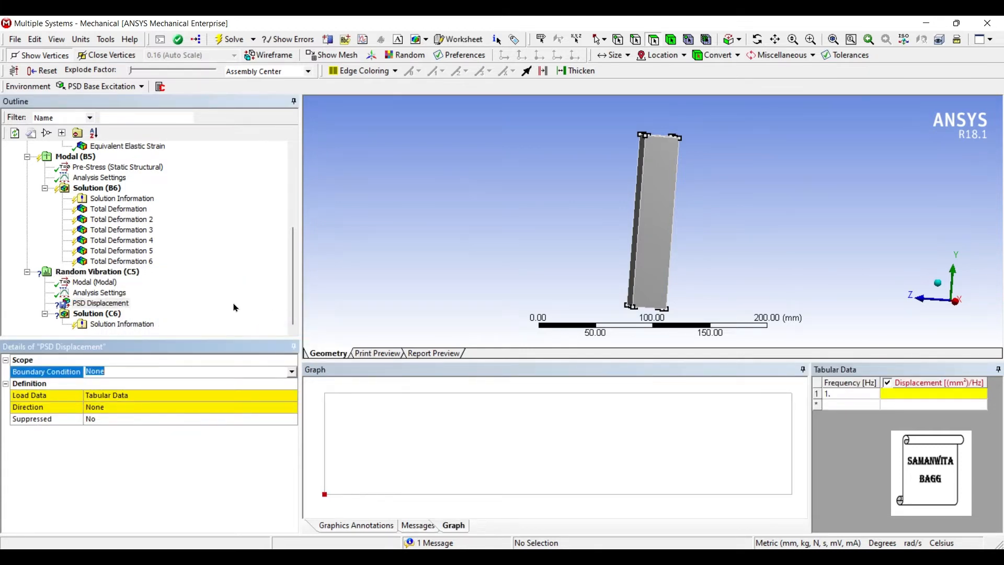
left_click(234, 372)
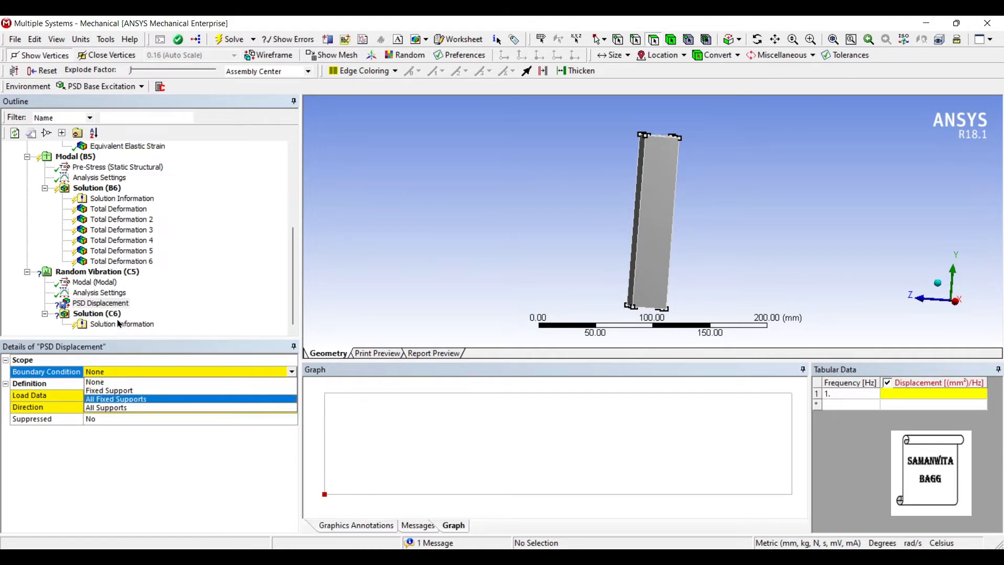
left_click(120, 321)
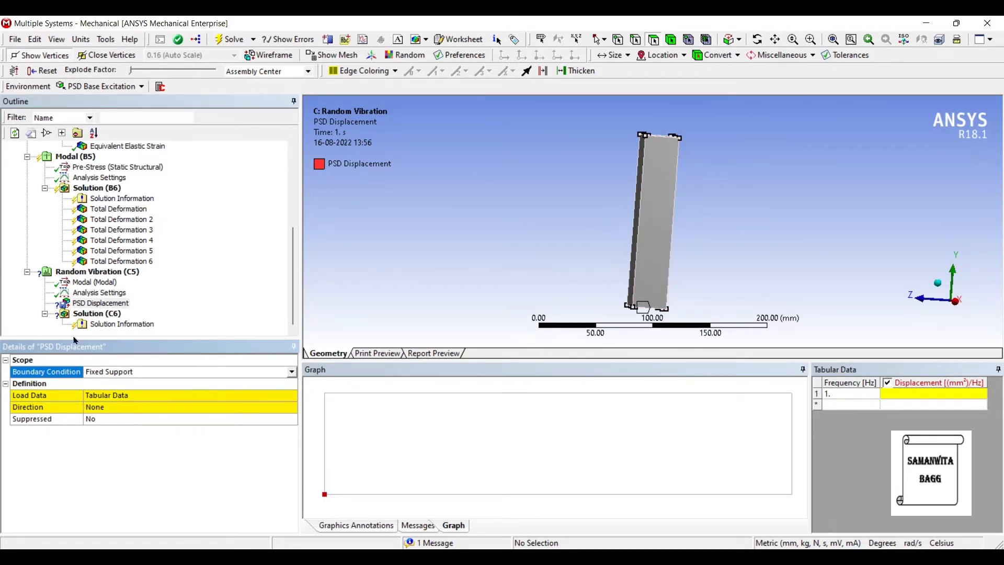
Switch to a blank Excel sheet, enter the headings Modes in A2 and Frequency (Hz) in B2, and widen column B.
left_click(100, 396)
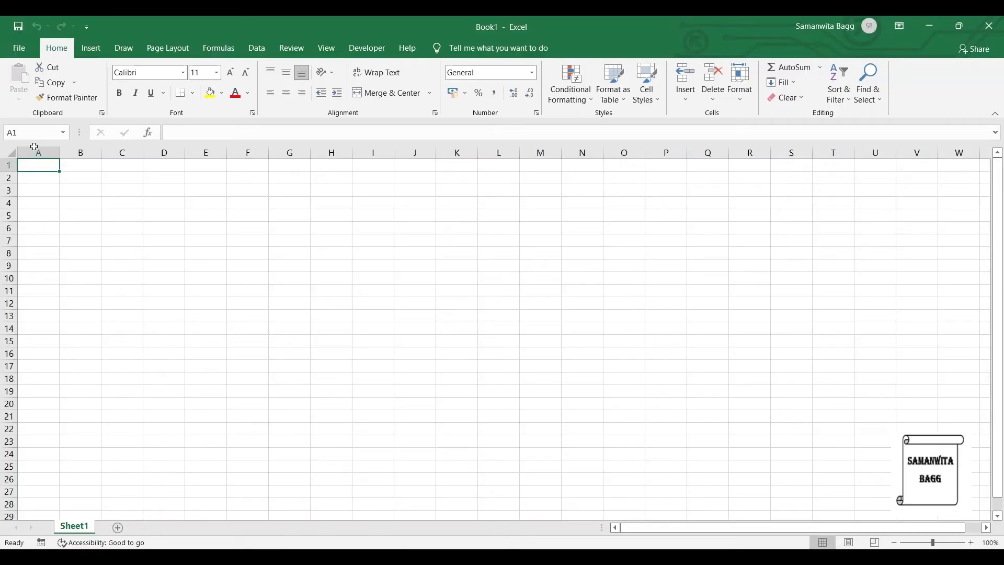
key("Down")
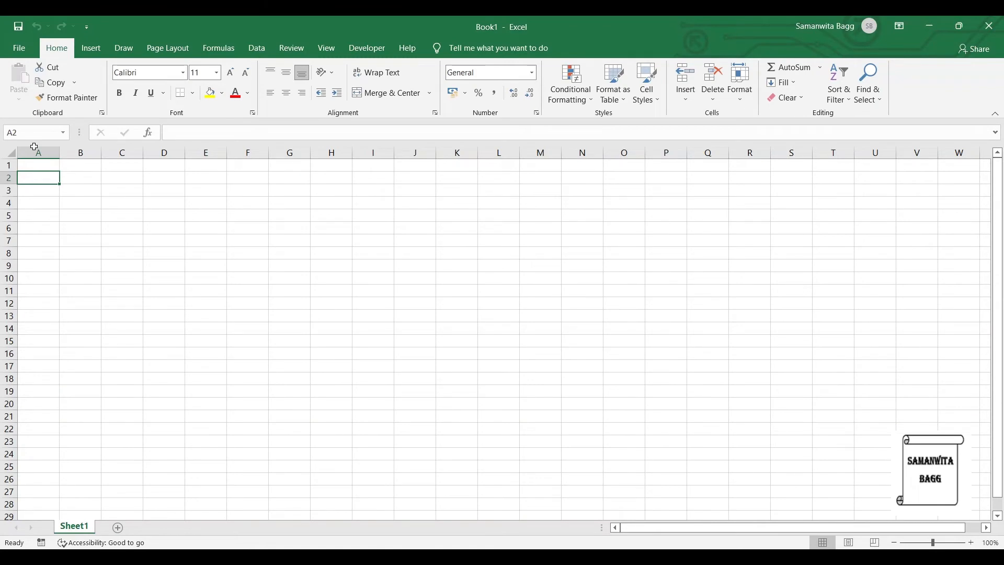
type("Modes")
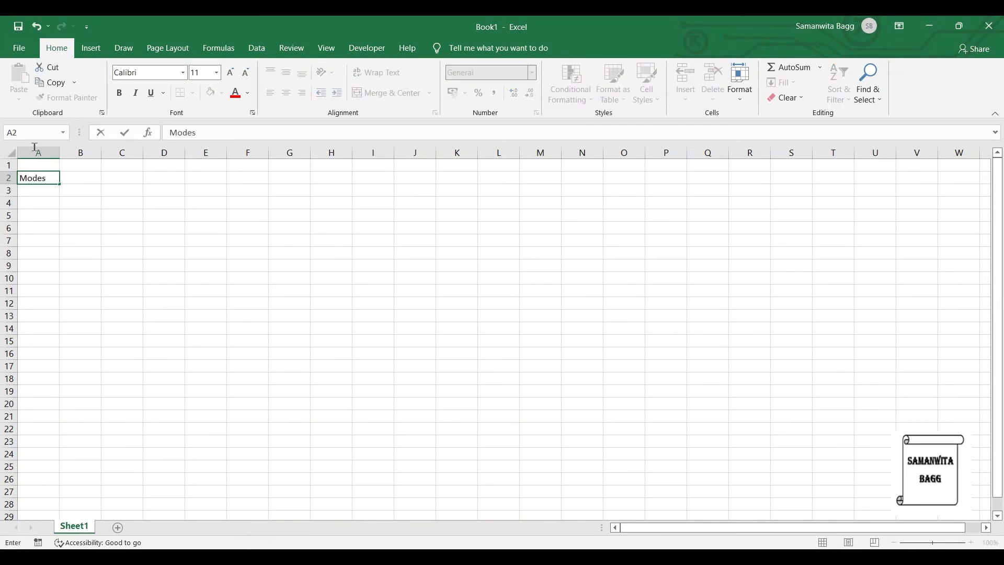
key("Tab")
type("Fre")
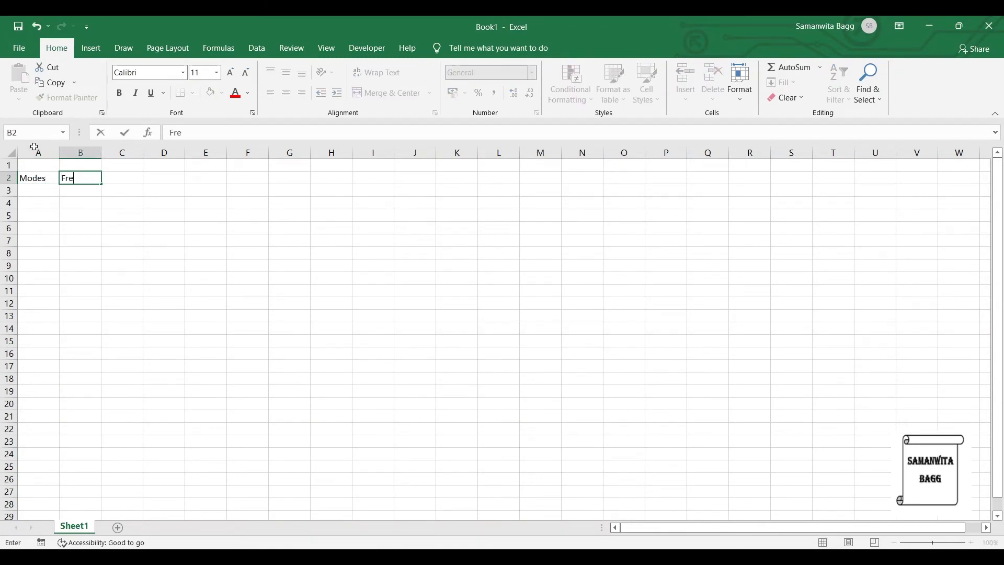
type("quency (Hz)")
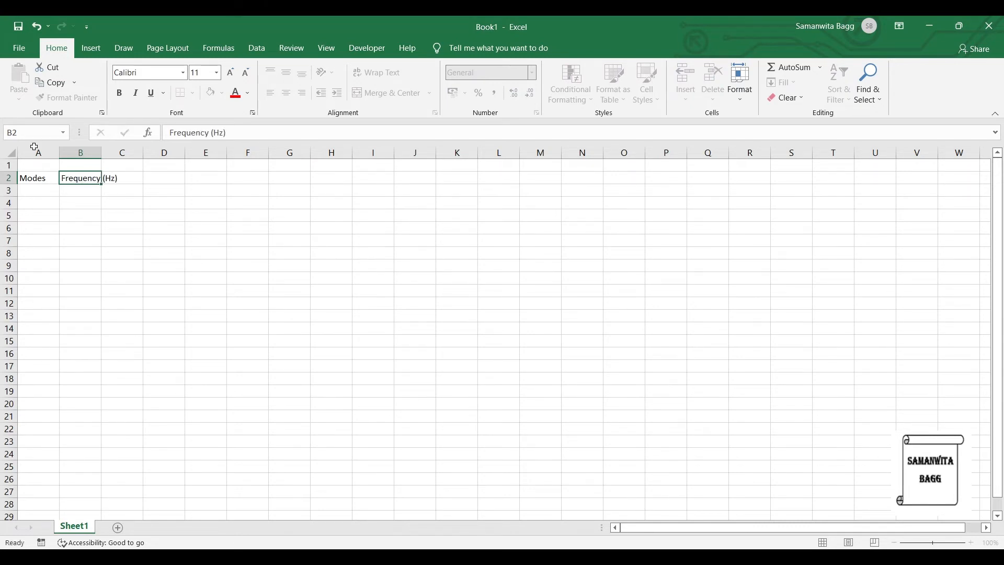
key("Return")
left_click_drag(101, 152, 132, 153)
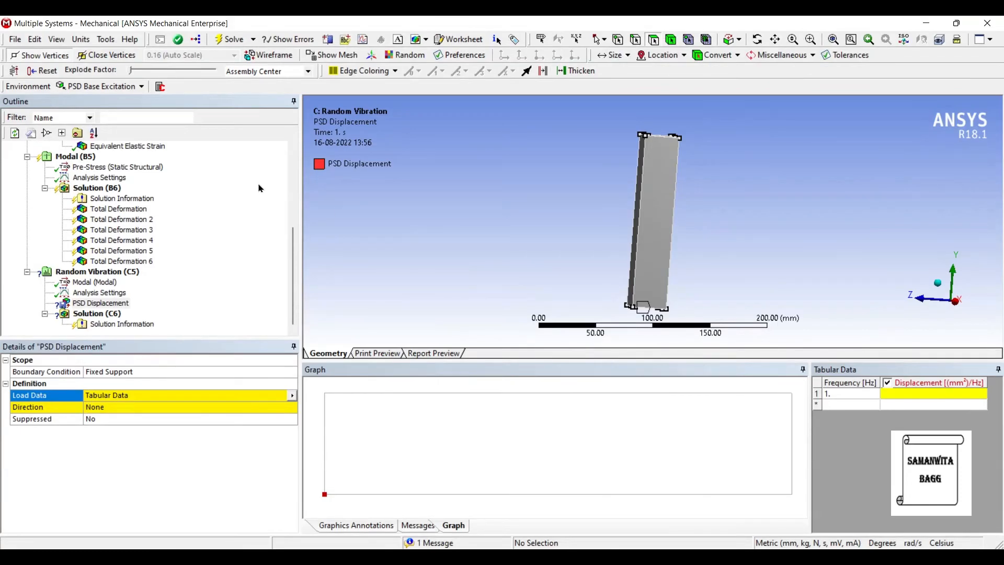
List modes 1 to 6 in Excel with the modal frequencies from Mechanical: 1290.5, 1290.6, 4626.8, 5877.7, 5877.9 and 6019.3.
left_click(118, 208)
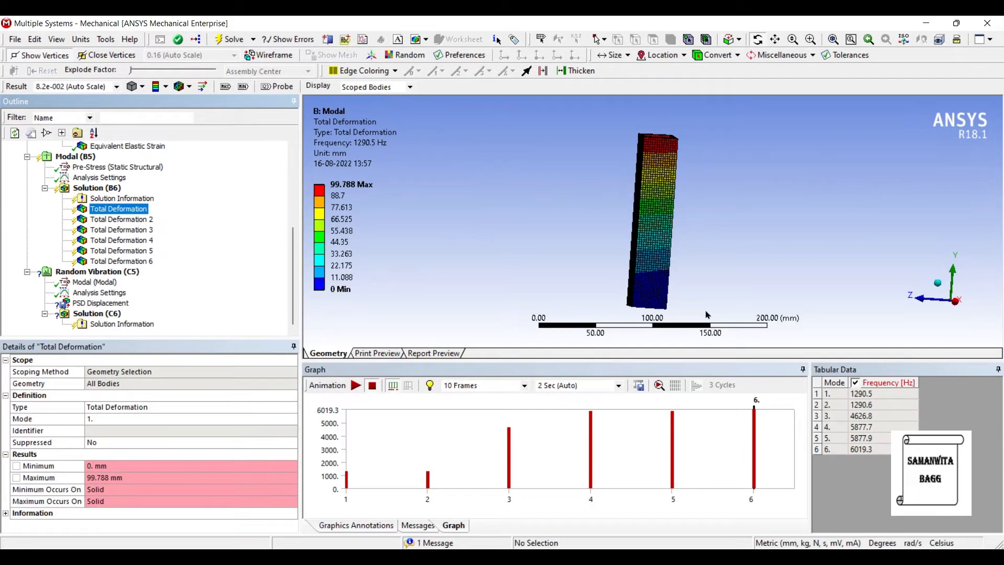
left_click_drag(874, 416, 710, 367)
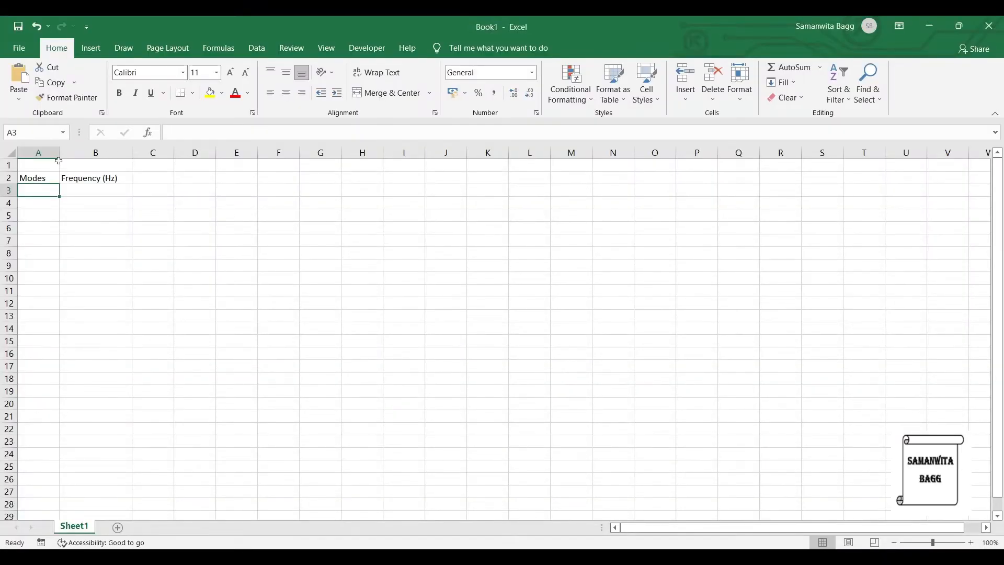
type("1\t1290.5 2\t1290.6 3\t4626.8 4\t5877.7 5\t5877.9 6\t6019.3")
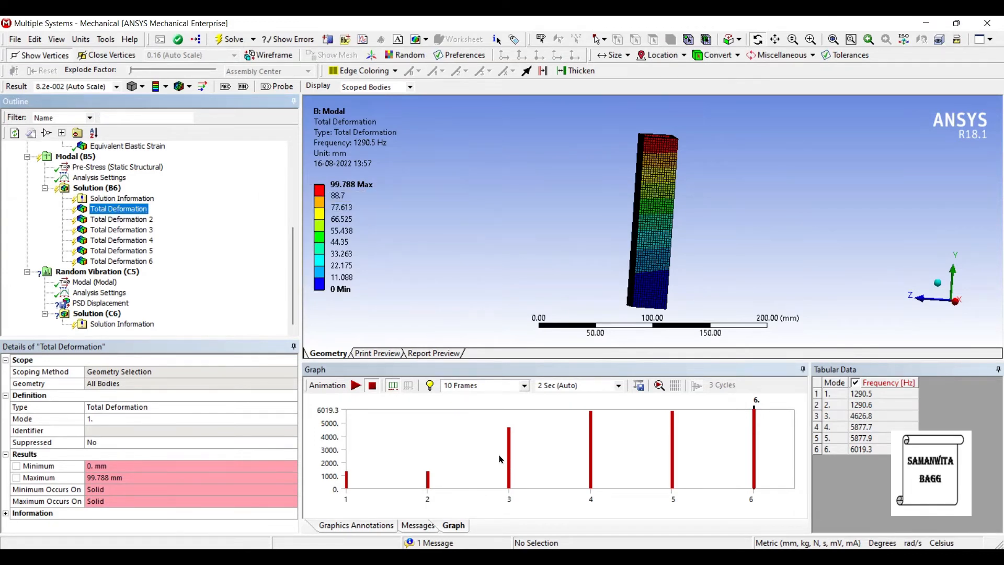
Record the maximum total deformations of modes 1 and 2 from Mechanical, 99.788 and 99.79, in Excel's Displacement (mm) column.
key("alt+Tab")
type("99.788")
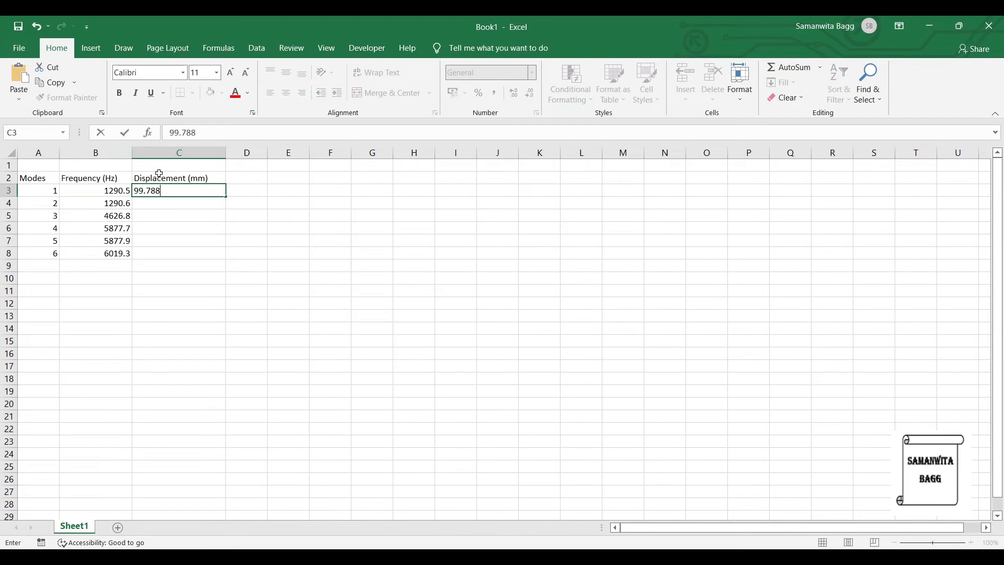
key("Return")
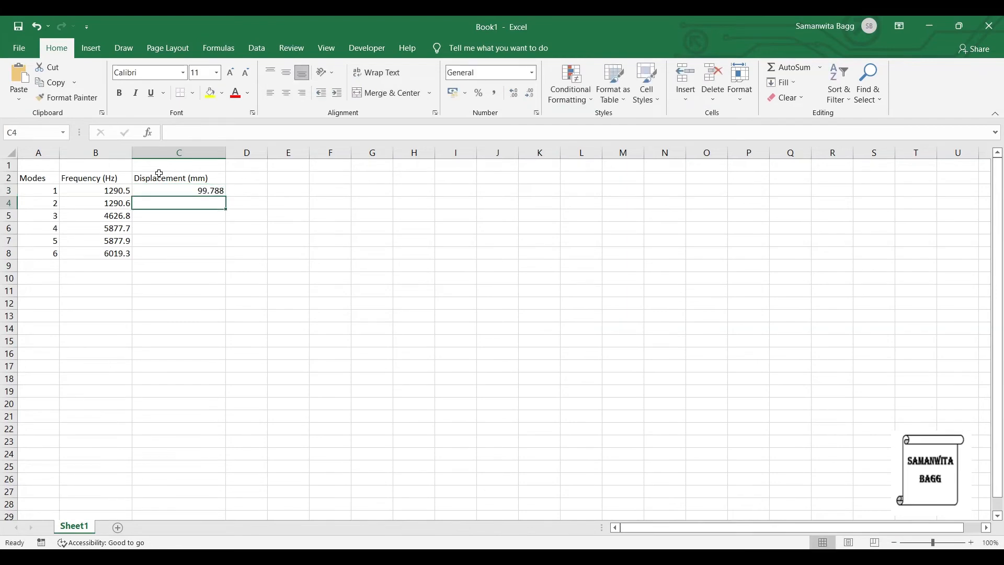
key("alt+Tab")
left_click(122, 219)
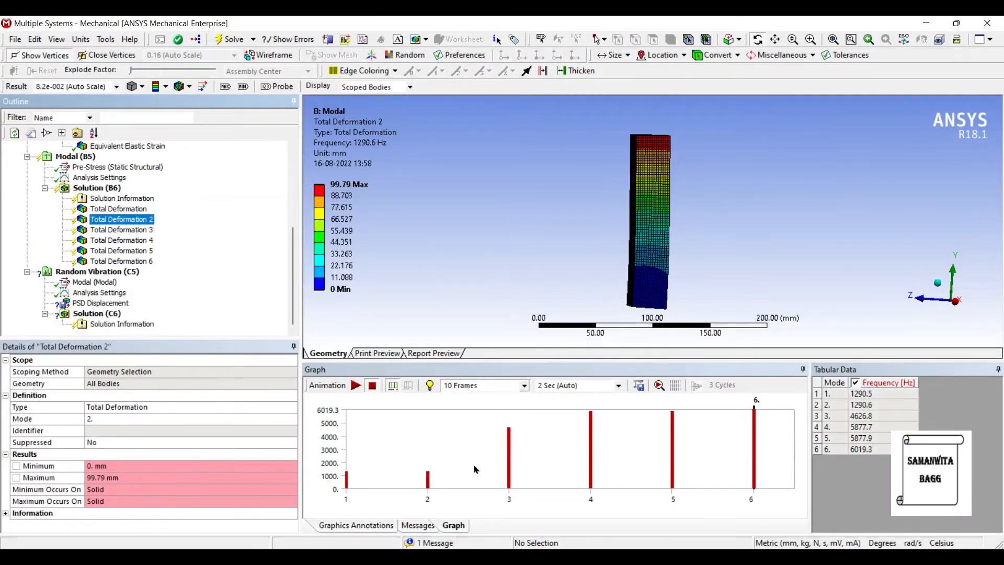
key("alt+Tab")
type("99.79")
key("Return")
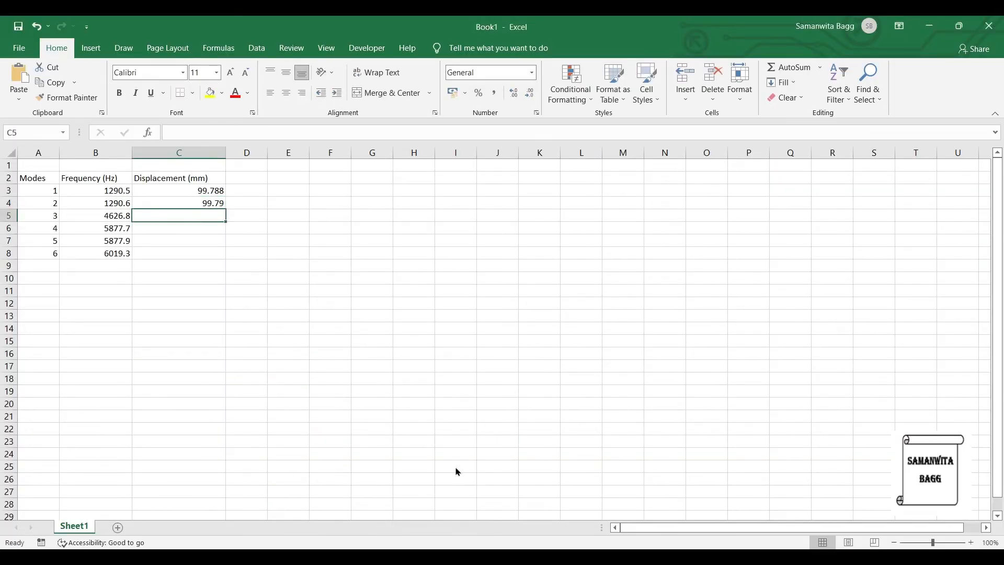
key("alt+Tab")
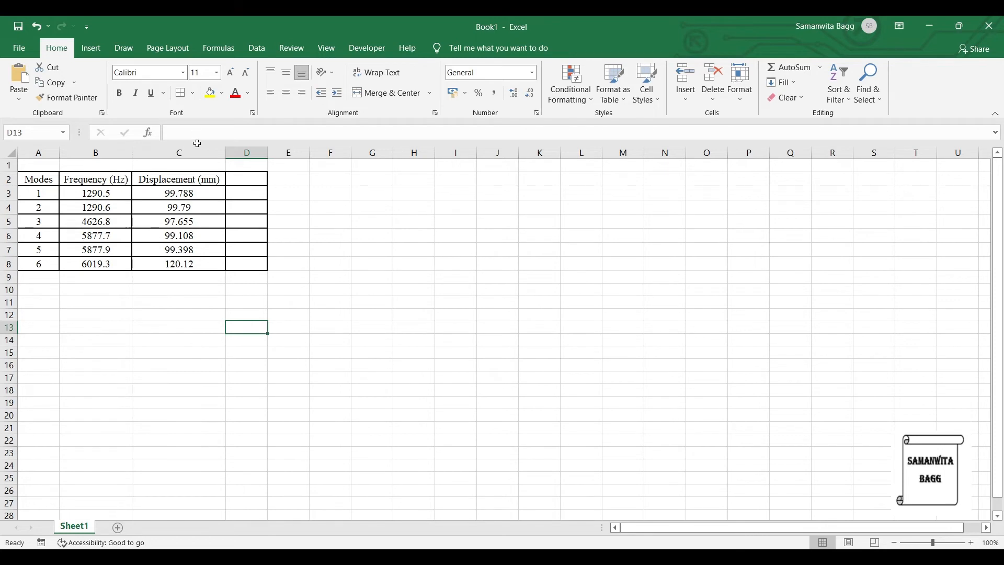
Widen column D and head it Displacement (mm² /Hz), checking the unit in Mechanical's PSD Displacement table.
left_click_drag(268, 152, 327, 152)
left_click(277, 178)
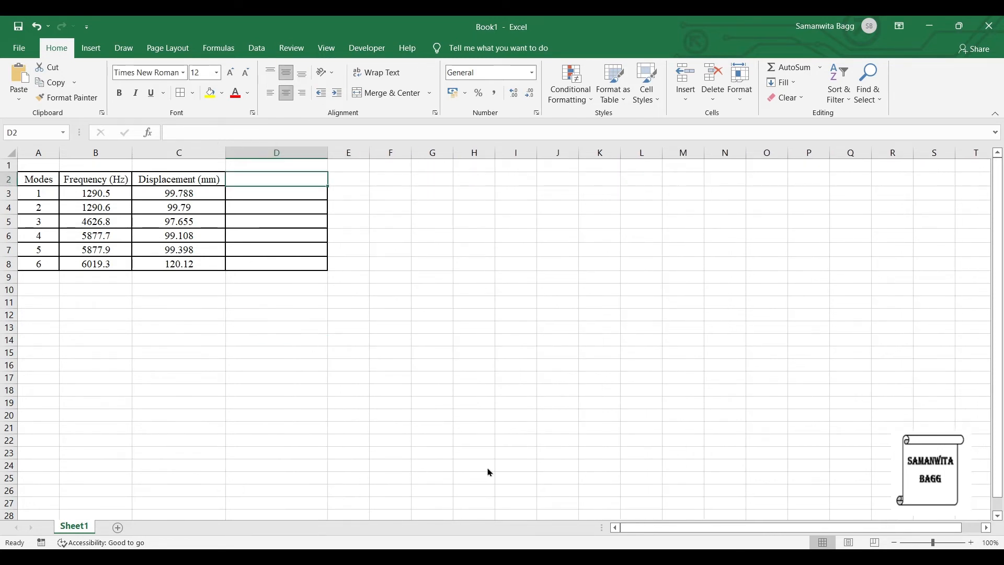
key("alt+Tab")
left_click(87, 304)
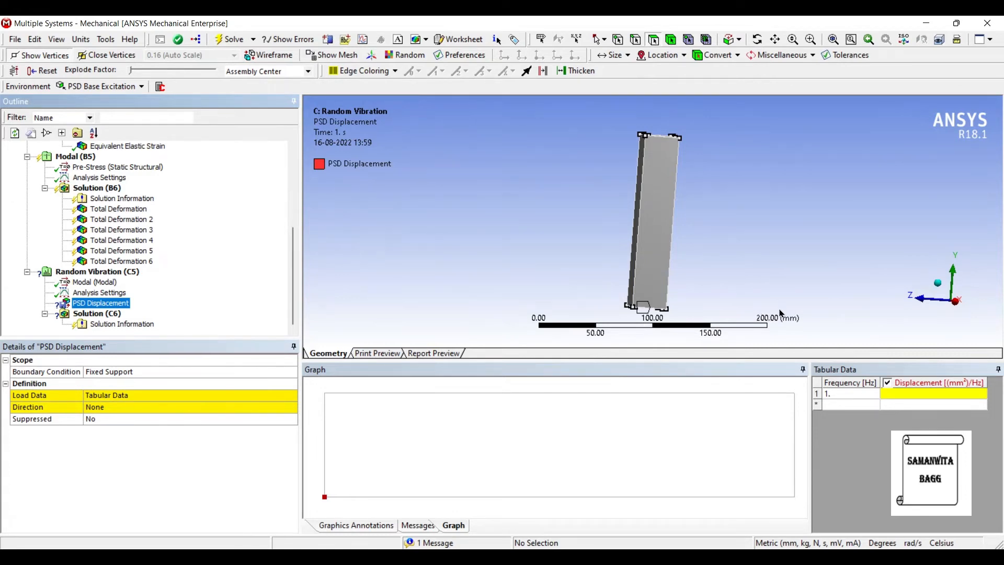
key("alt+Tab")
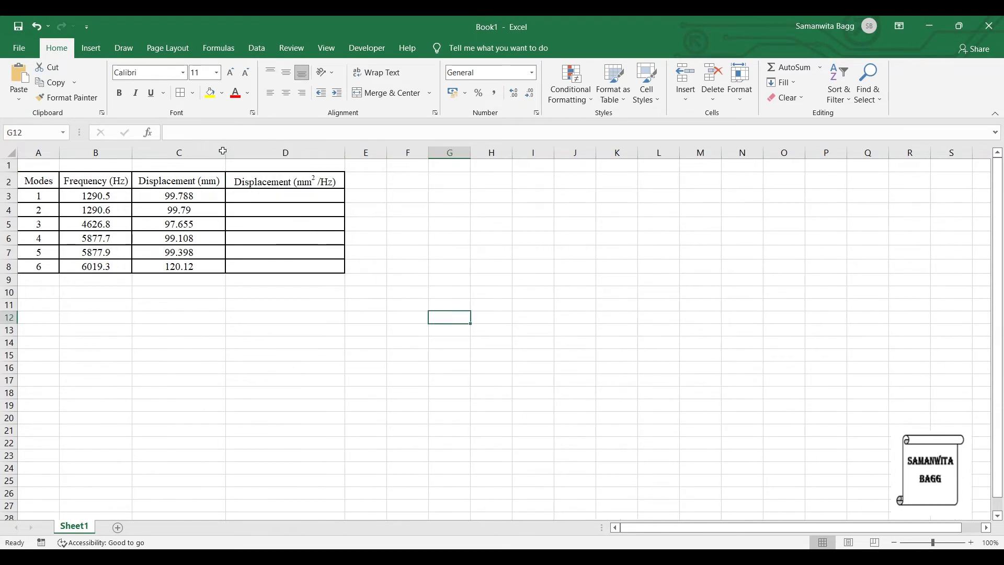
Change the heading in C2 to Deformation (mm).
double_click(183, 180)
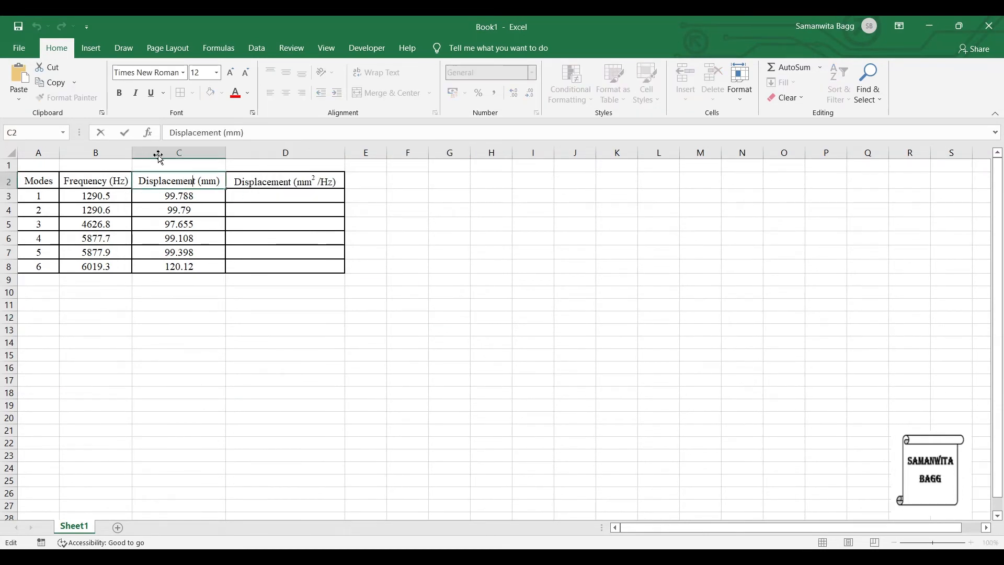
type("\\\\\\")
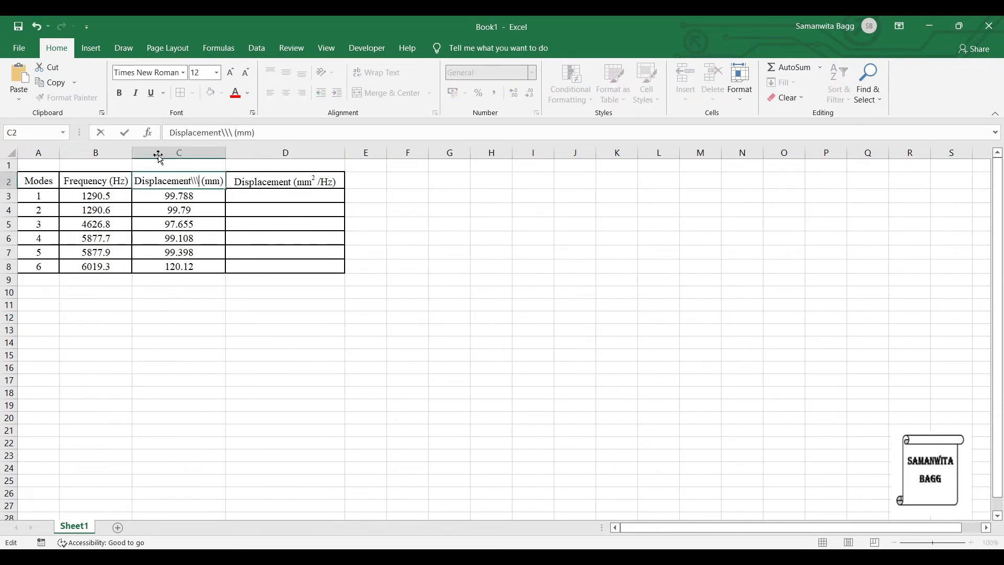
key("BackSpace")
key("BackSpace")
key("BackSpace")
key("BackSpace")
key("BackSpace")
key("BackSpace")
key("BackSpace")
key("BackSpace")
key("BackSpace")
key("BackSpace")
key("BackSpace")
key("BackSpace")
key("BackSpace")
key("BackSpace")
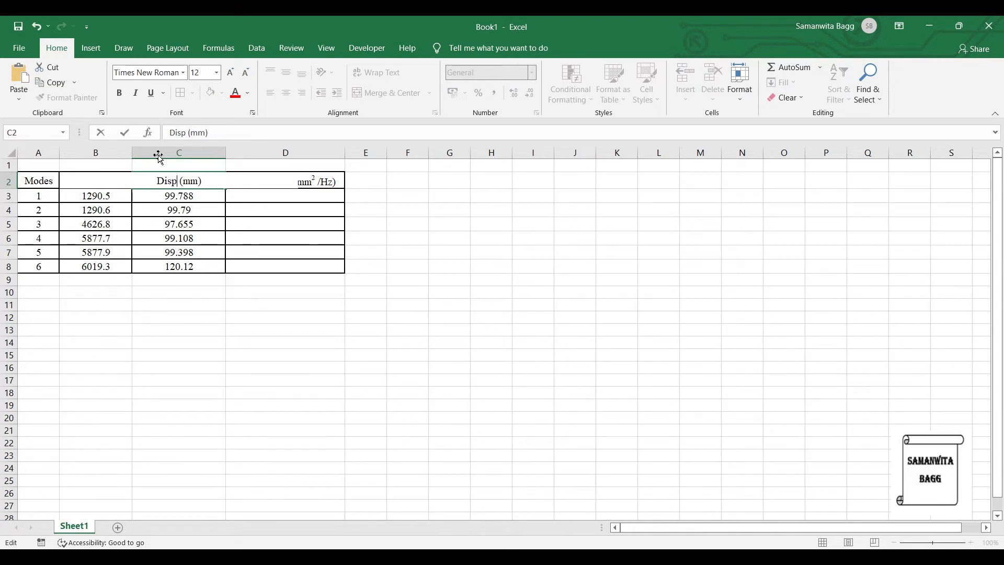
type("eformation'")
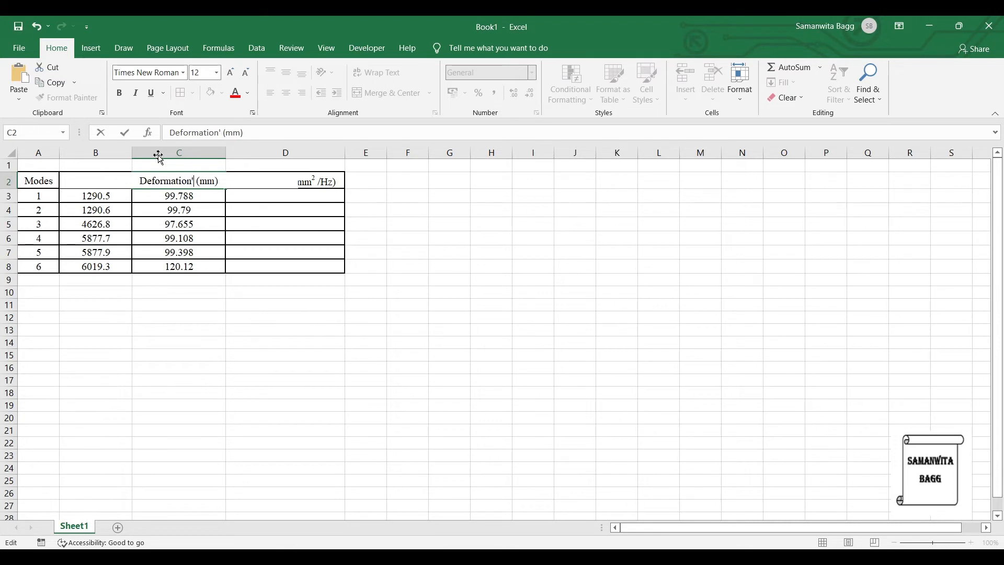
key("BackSpace")
key("Return")
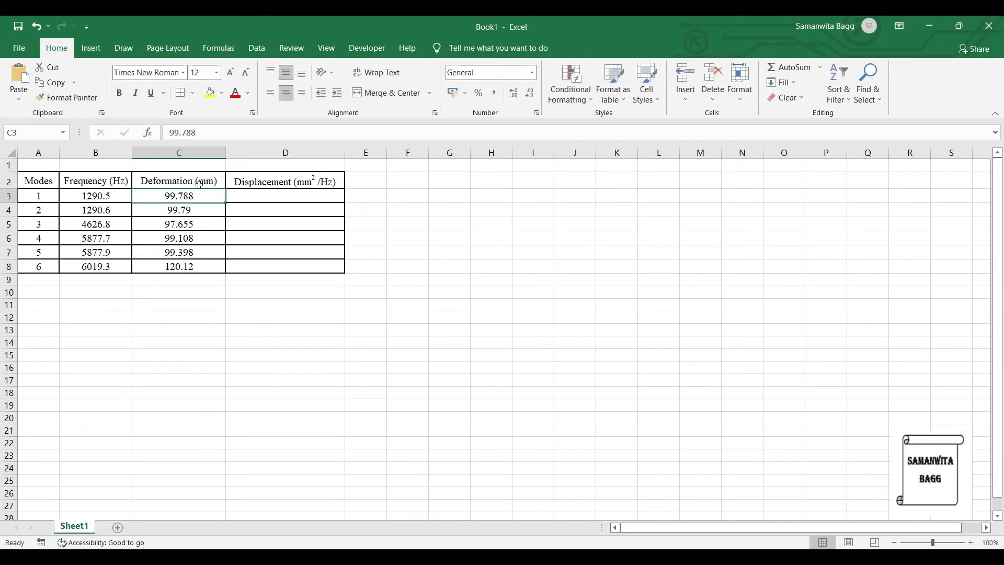
Calculate the PSD displacement of mode 1 in D3 with the formula =(C3*C3)/B3.
left_click(230, 197)
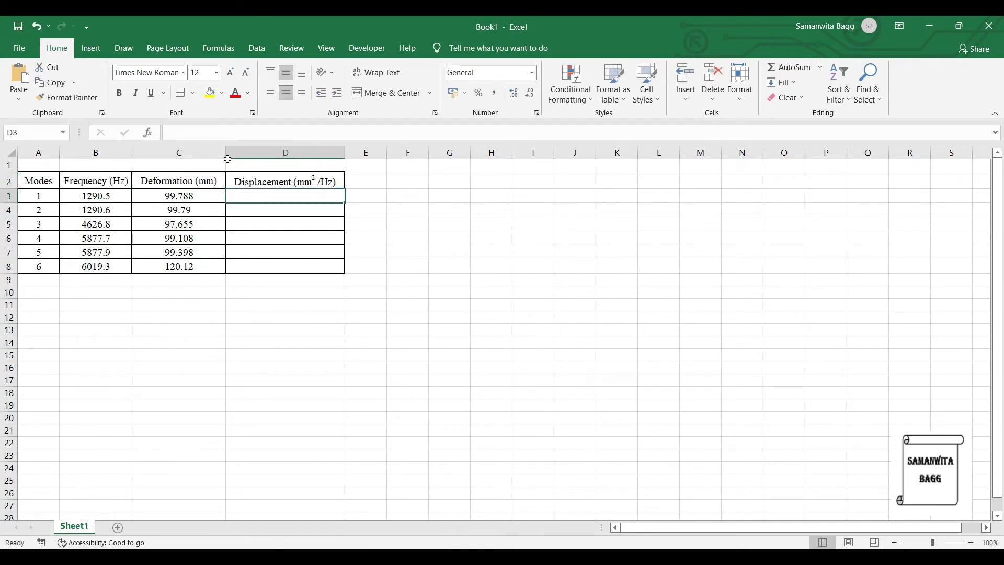
type("=")
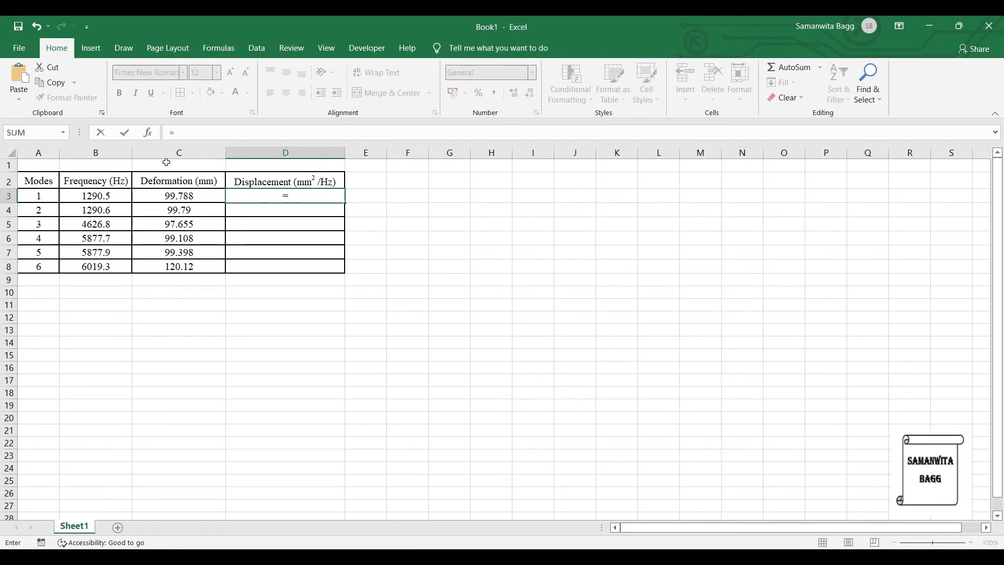
key("Left")
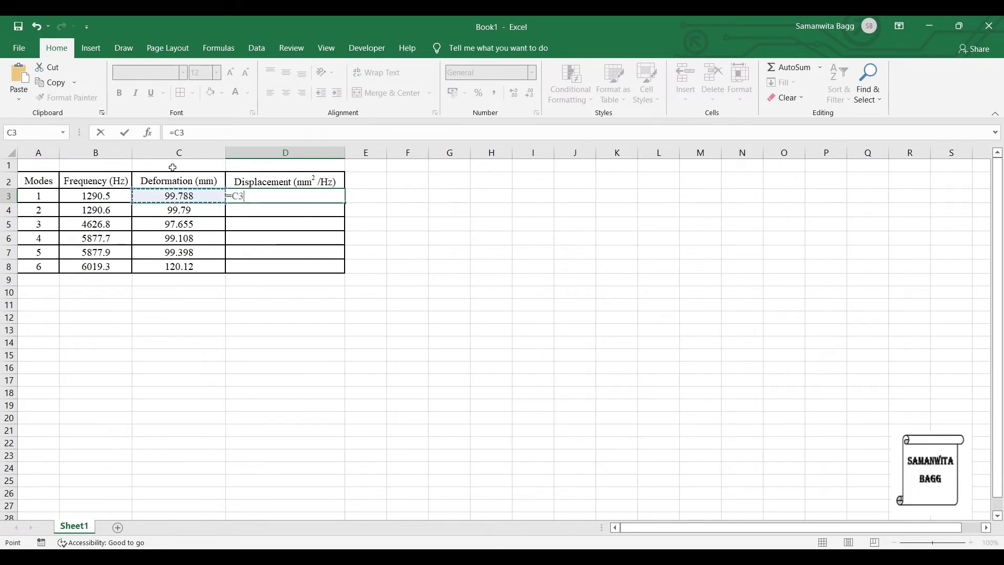
key("BackSpace")
key("BackSpace")
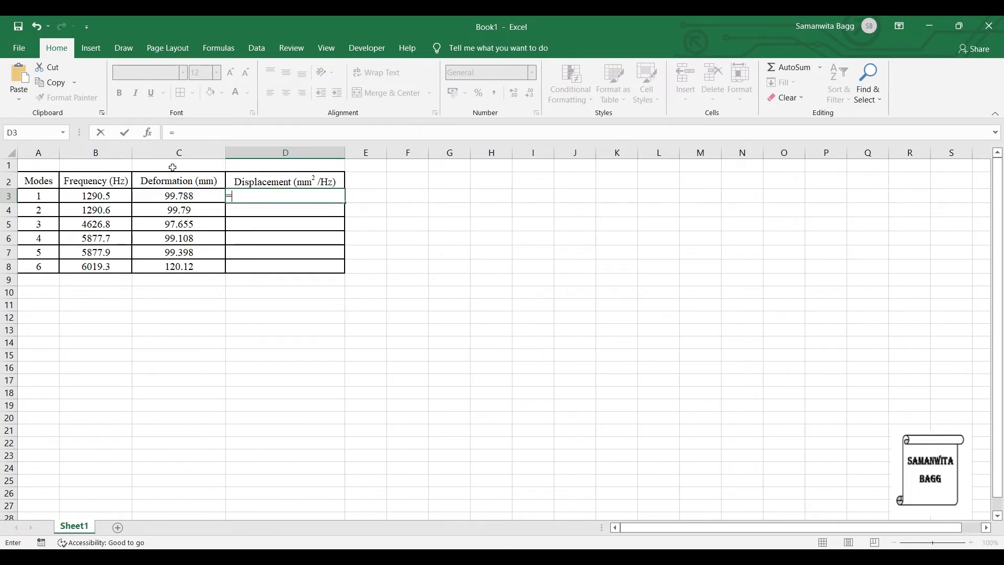
type("(")
key("Left")
type("*")
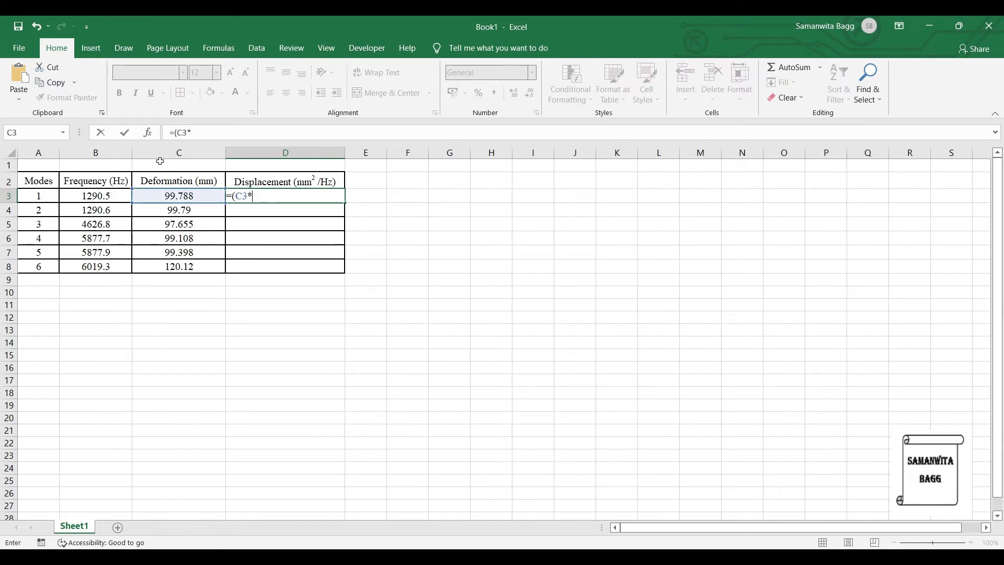
key("Left")
type(")")
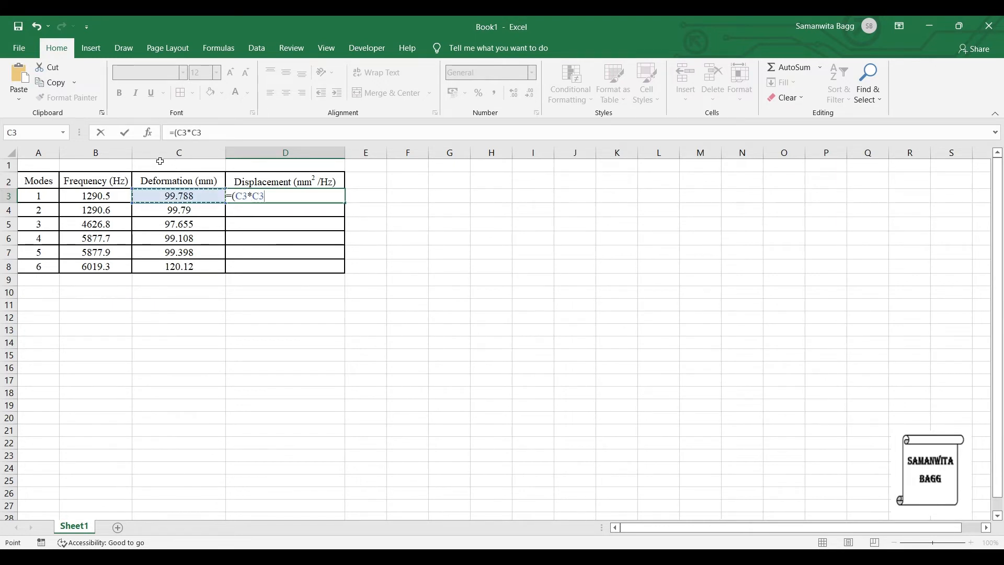
type("/")
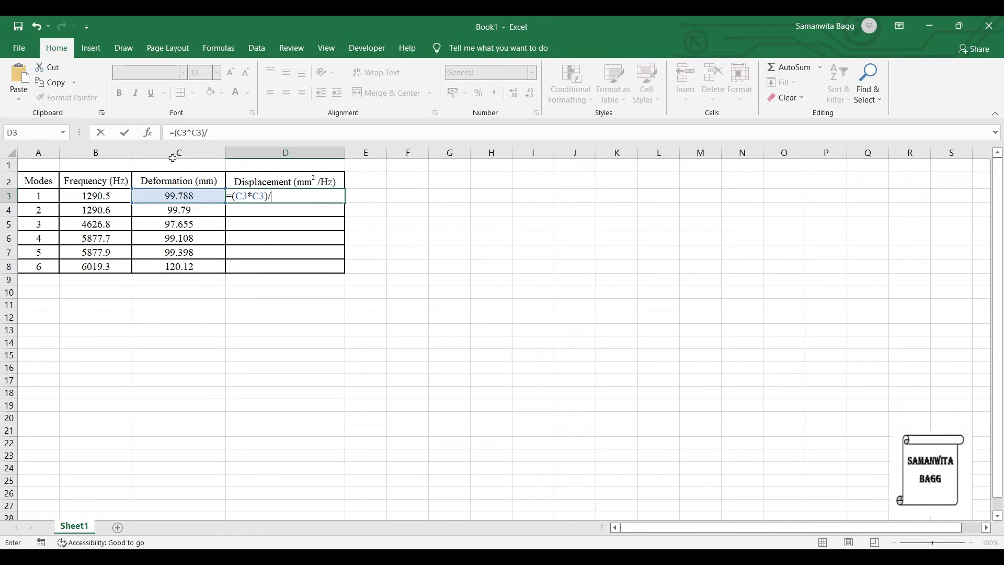
key("Left")
key("Left")
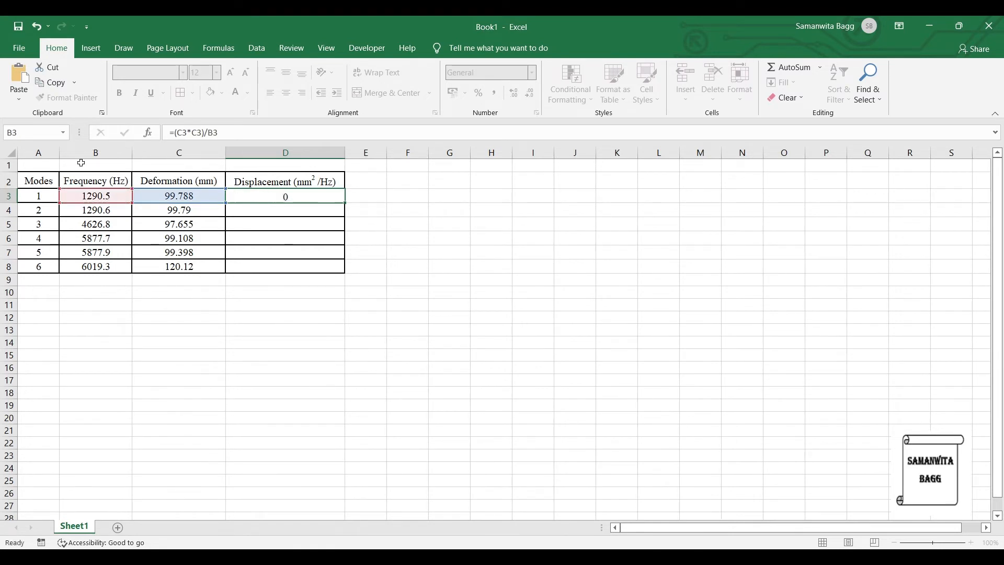
key("Return")
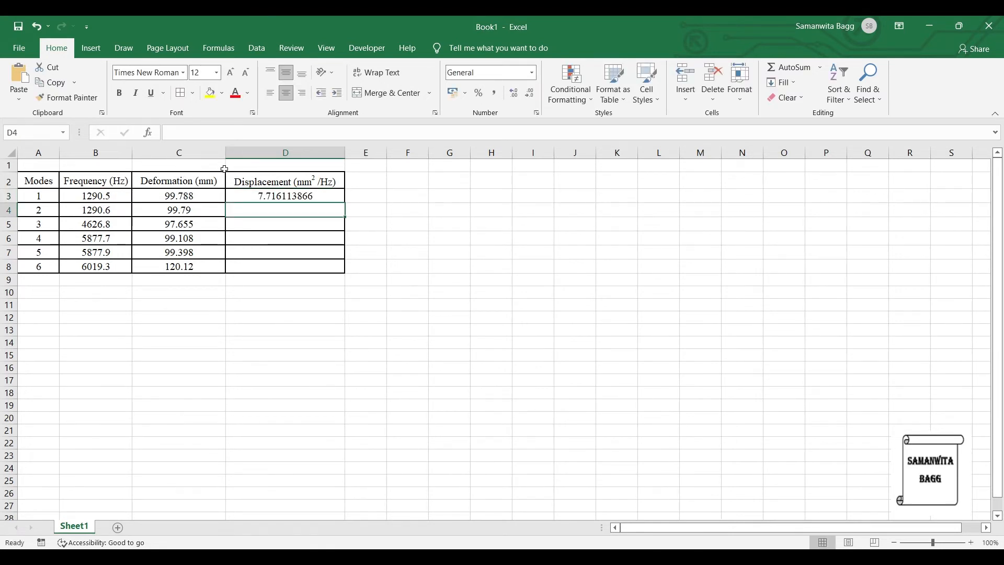
Fill the PSD displacement formula from D3 down to D8 for all six modes.
key("Up")
left_click_drag(345, 202, 346, 272)
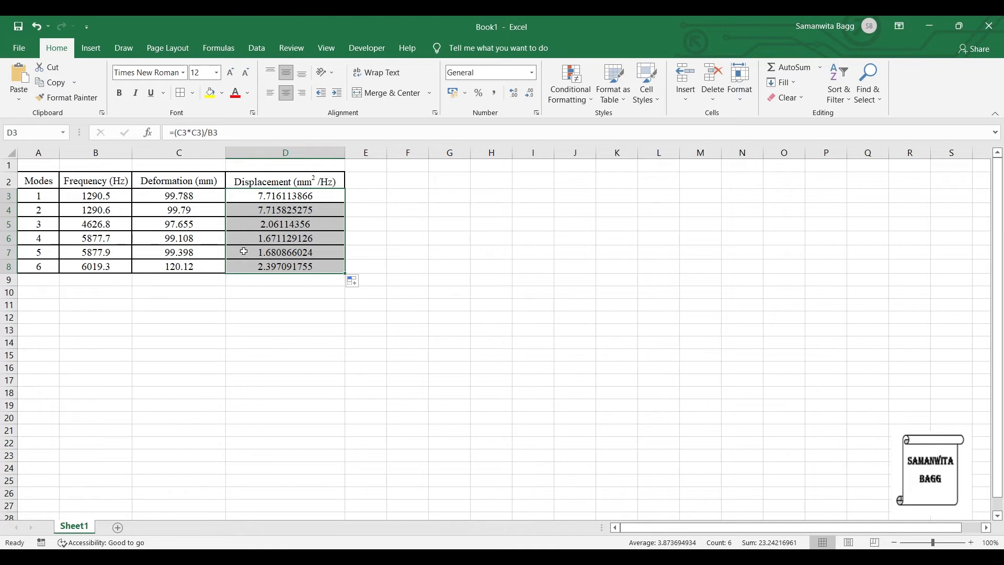
left_click(254, 329)
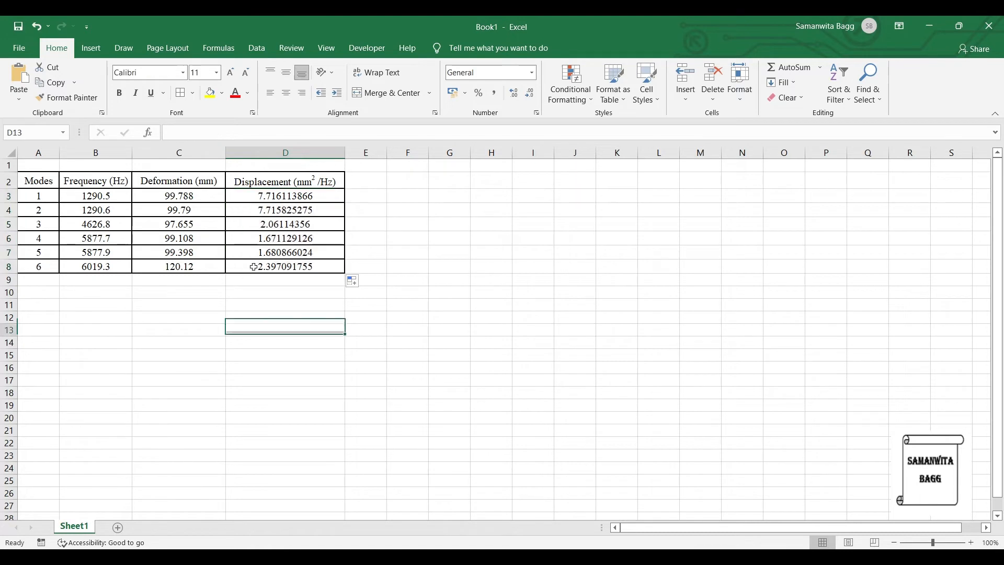
Copy the six mode frequencies from B3:B8 into column G, starting at G3.
left_click_drag(95, 196, 95, 266)
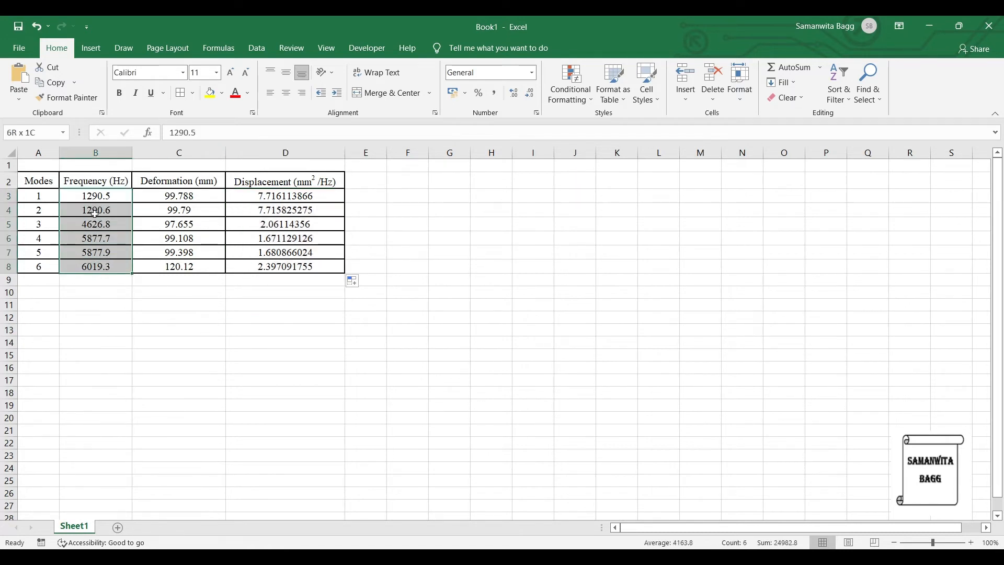
key("ctrl+c")
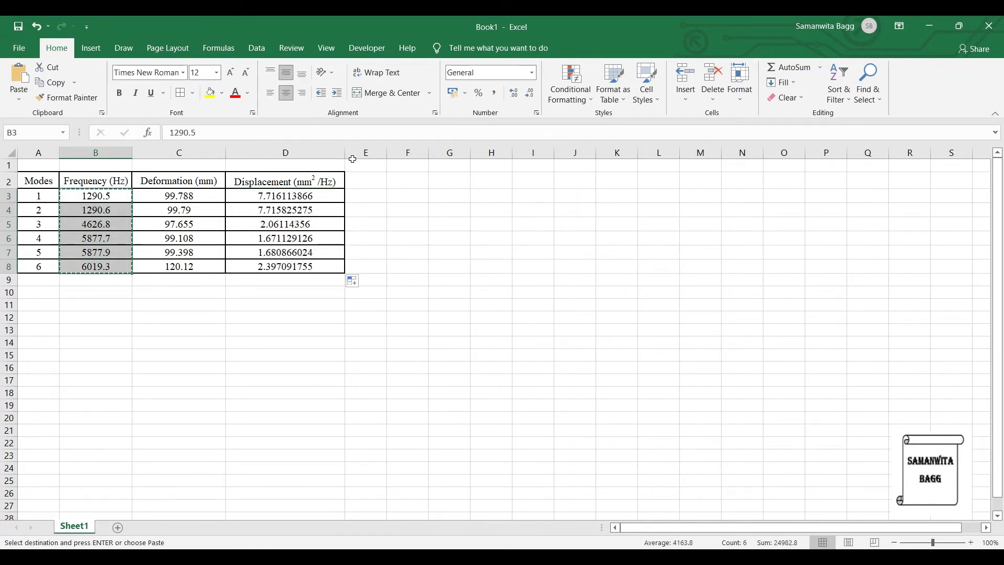
key("Right")
key("Right")
key("Right")
key("Right")
key("Right")
key("ctrl+v")
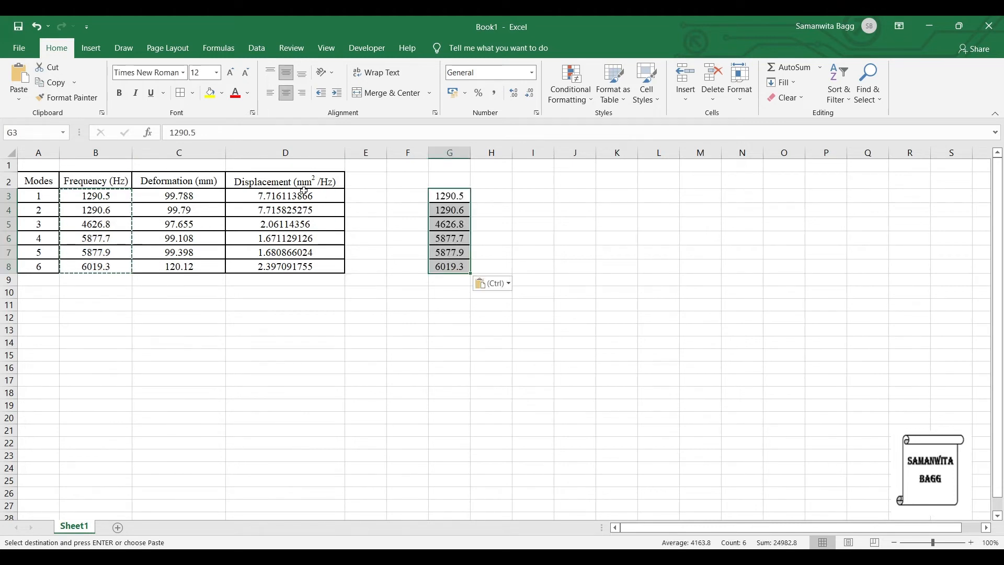
Copy the PSD displacements from D3:D8 into column H beside the copied frequencies, keeping values only.
key("Left")
key("Left")
key("Left")
key("shift+Down")
key("shift+Down")
key("shift+Down")
key("shift+Down")
key("shift+Down")
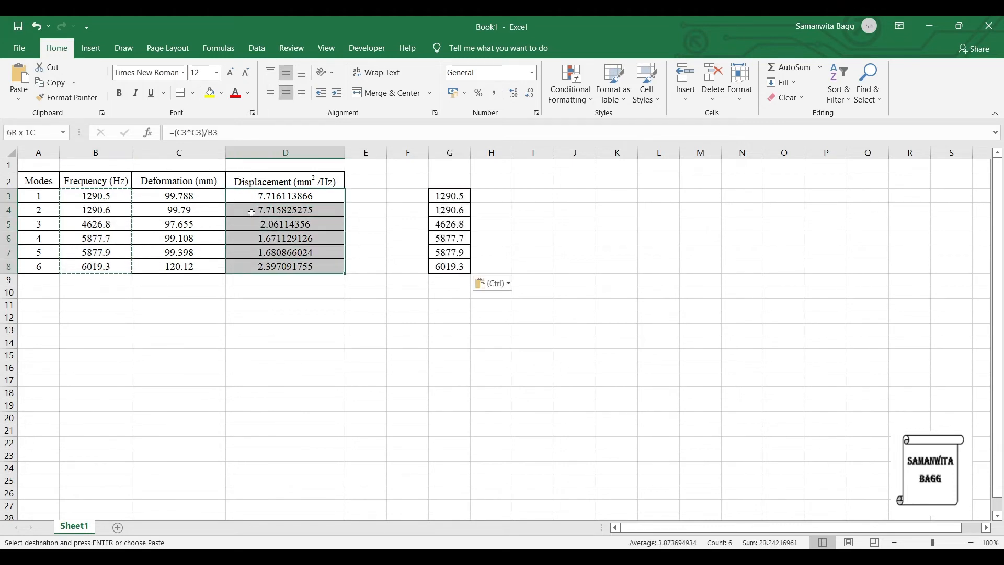
key("ctrl+c")
key("Right")
key("Right")
key("Right")
key("Right")
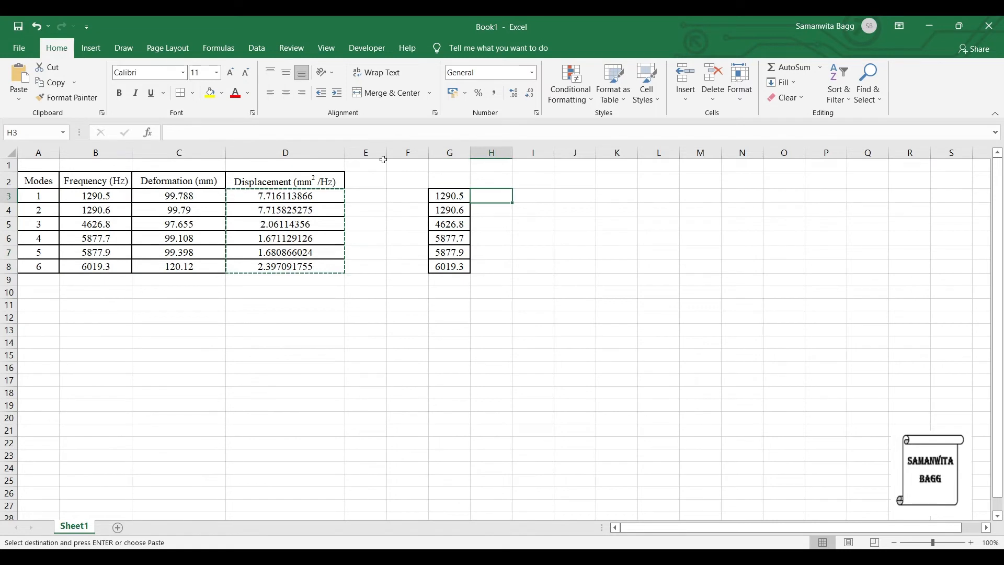
key("ctrl+v")
key("ctrl")
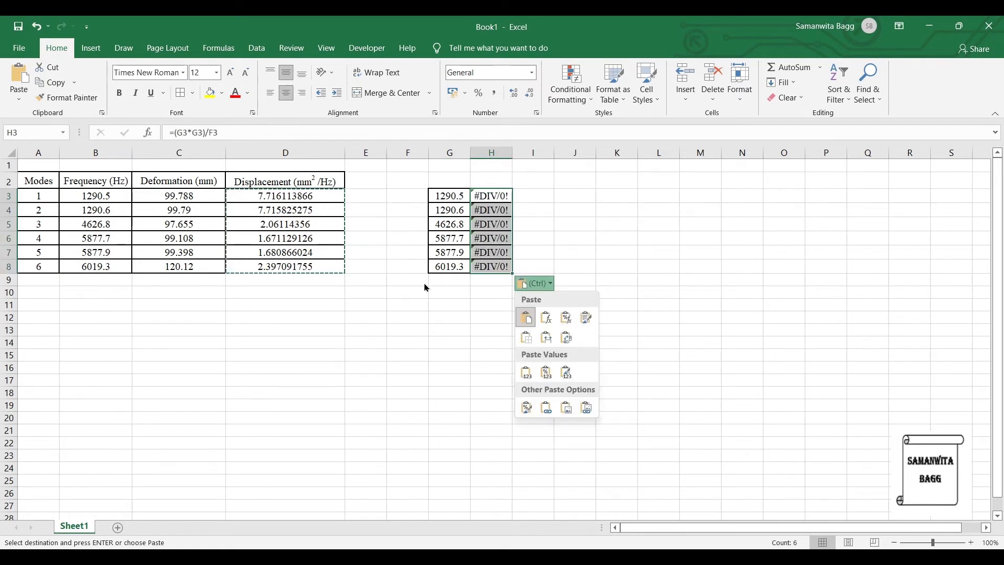
key("v")
Copy the frequency and displacement block G3:H8 into the PSD Displacement tabular data in ANSYS Mechanical.
key("Left")
key("shift+Down")
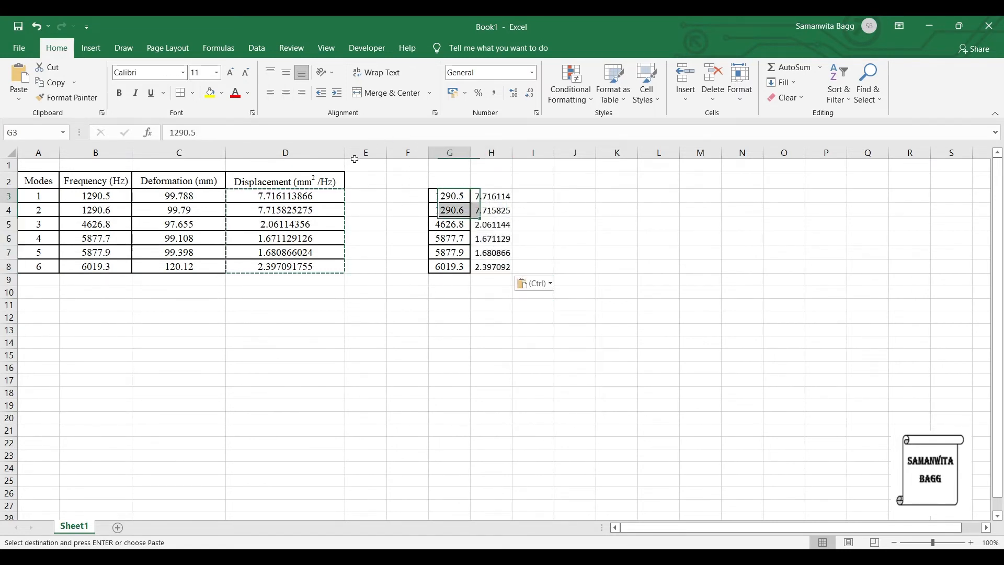
key("shift+Right")
key("shift+Down")
key("shift+Down")
key("shift+Down")
key("shift+Down")
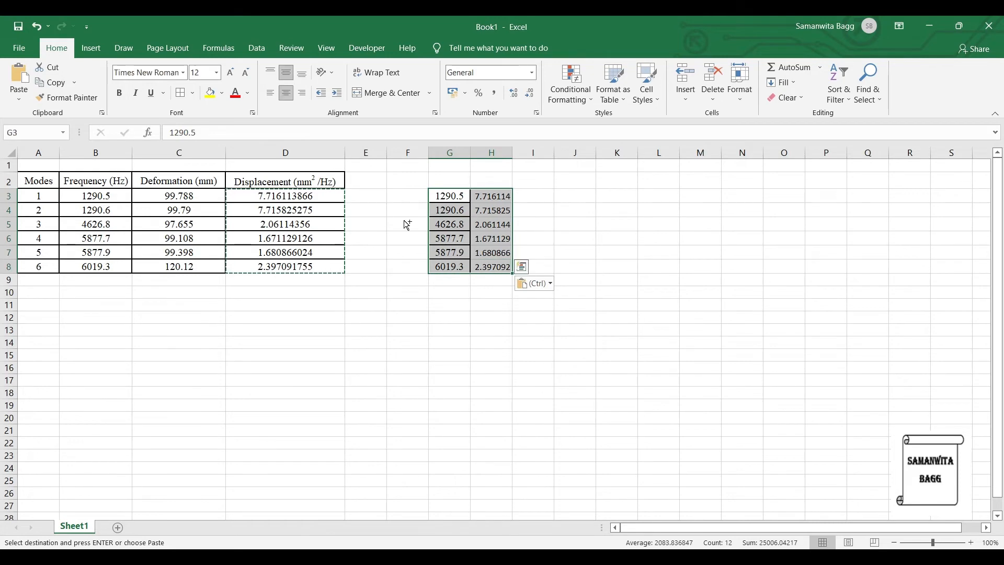
key("ctrl+c")
key("alt+Tab")
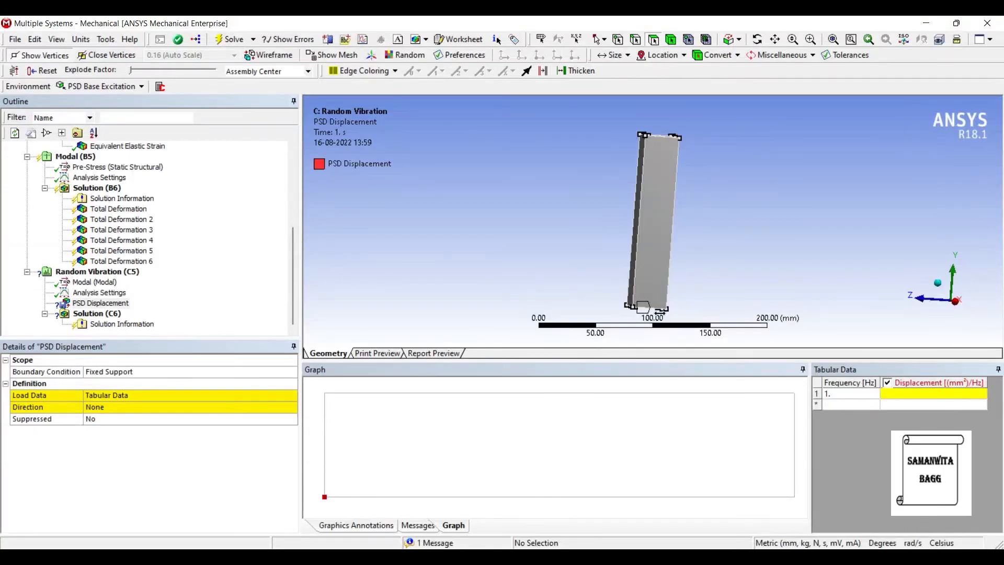
key("ctrl+v")
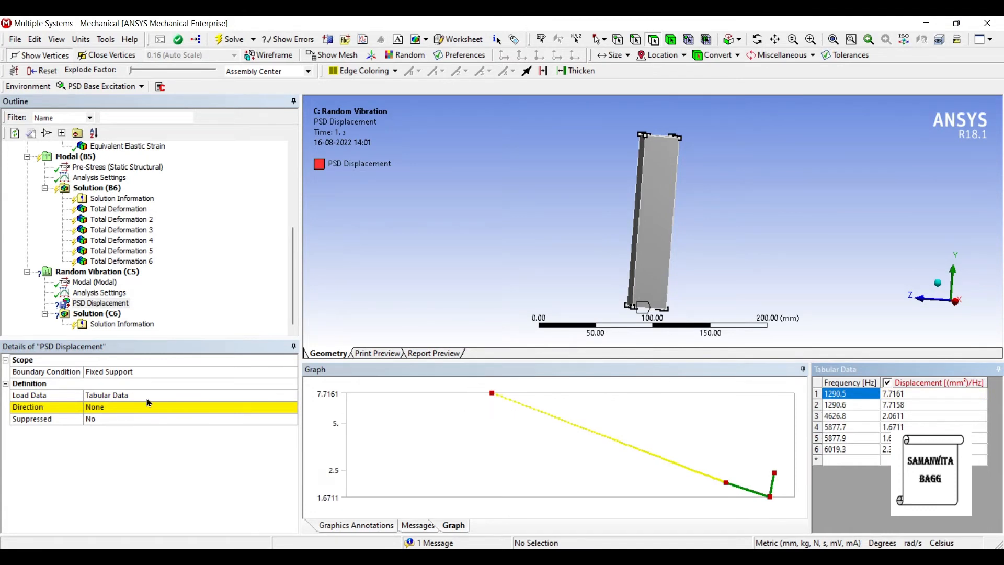
Set the direction of the PSD Displacement load to Y Axis.
left_click(95, 407)
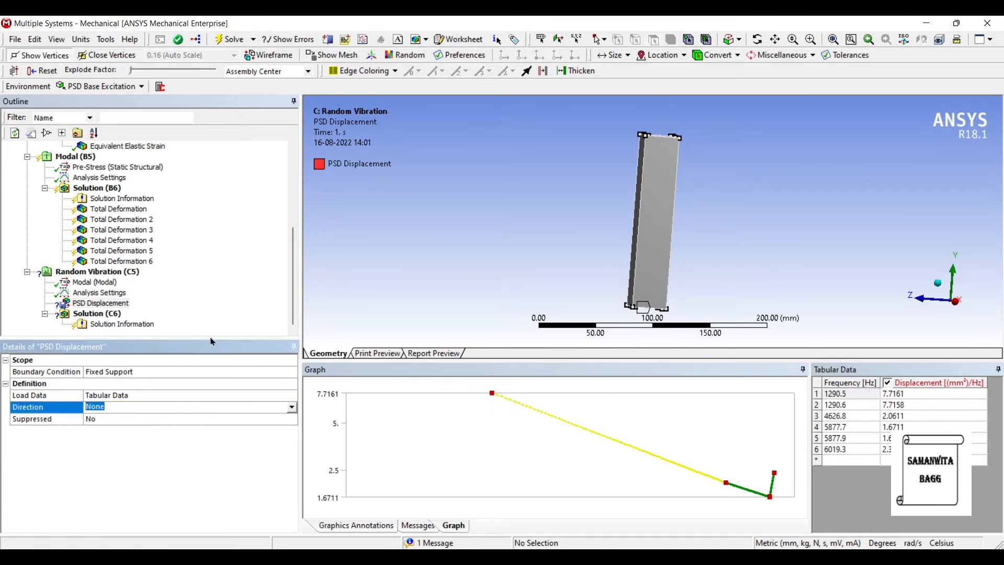
left_click(292, 407)
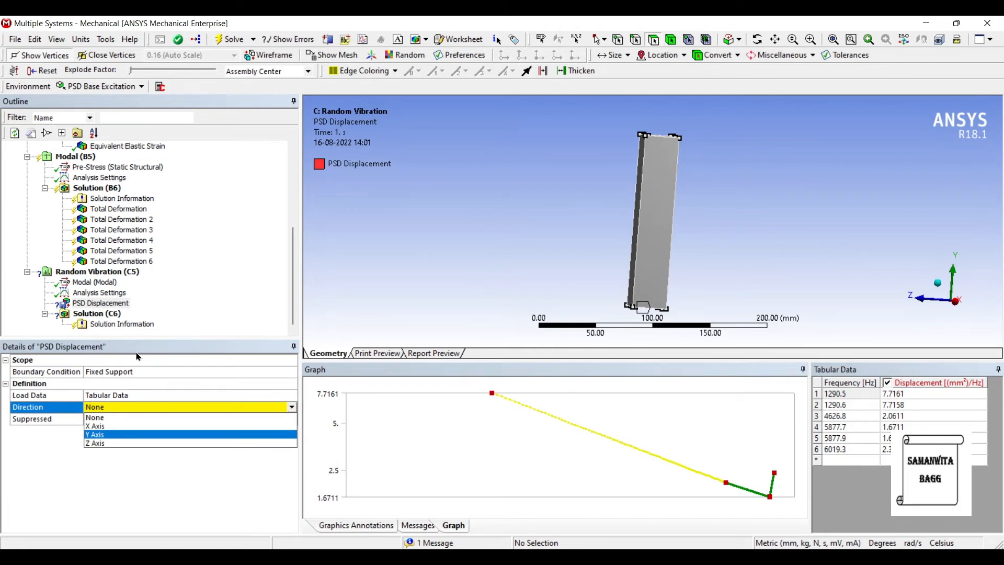
key("Return")
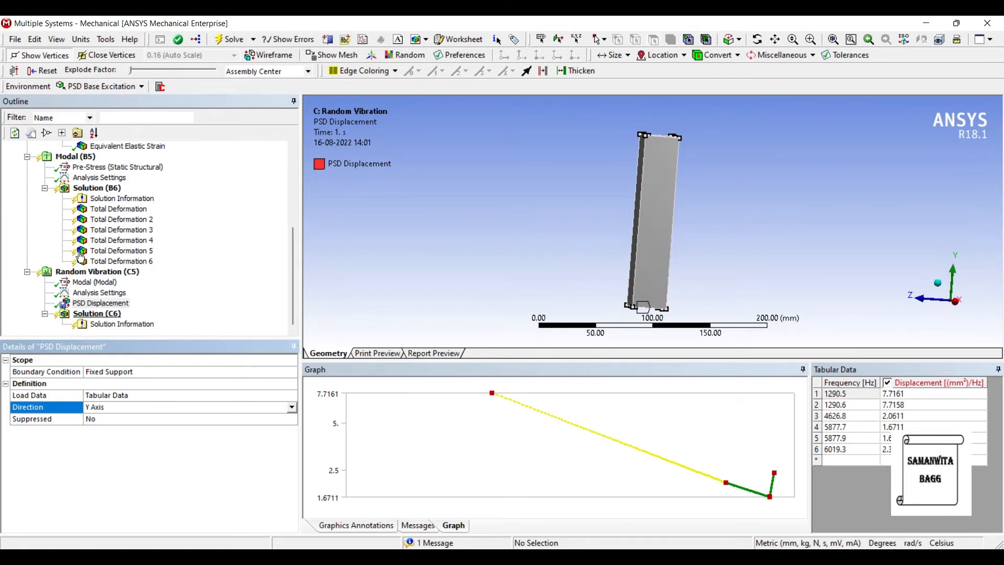
Add a directional deformation result with X Axis orientation to the Random Vibration solution.
right_click(101, 313)
mouse_move(127, 320)
mouse_move(314, 320)
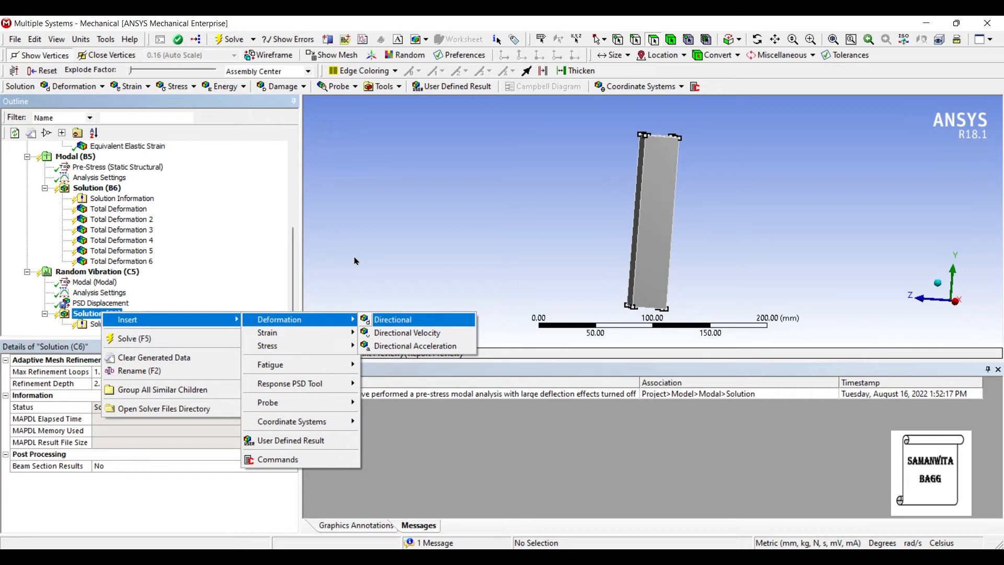
left_click(393, 319)
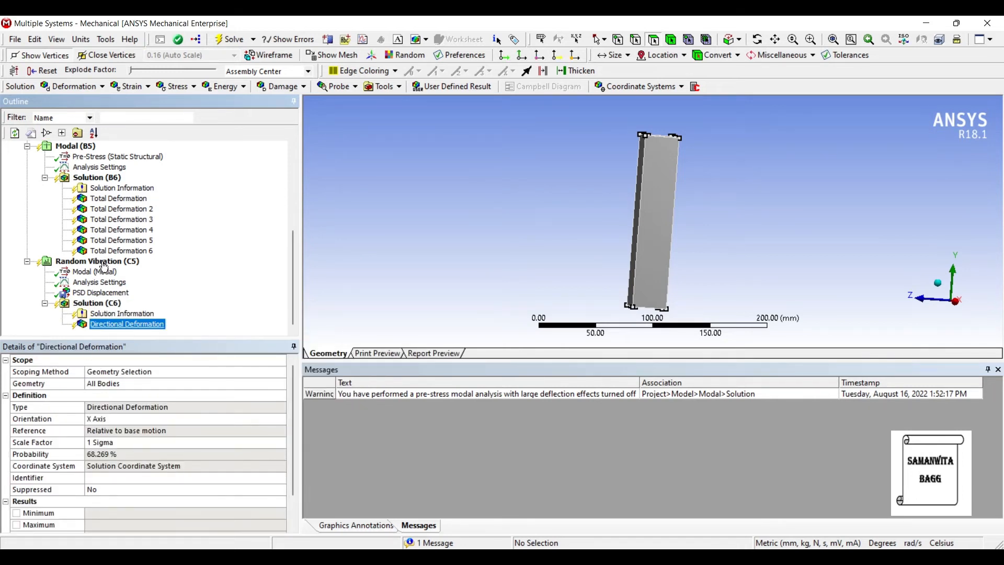
Add a second directional deformation result to the Random Vibration solution and set its orientation to Y Axis.
right_click(99, 303)
mouse_move(291, 312)
left_click(403, 313)
left_click(137, 418)
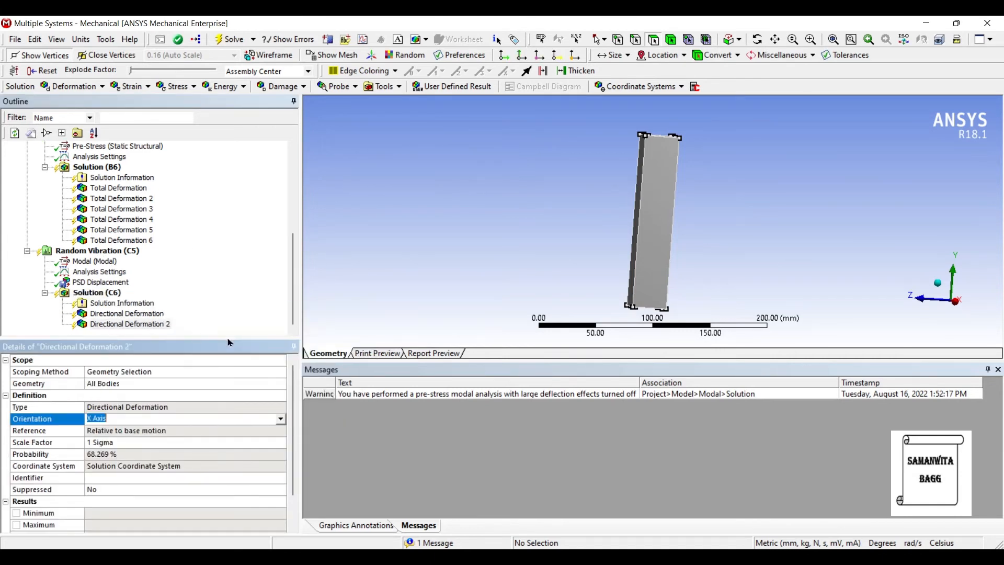
left_click(282, 419)
left_click(122, 438)
Duplicate the X-axis directional deformation result and set the copy's orientation to Z Axis.
right_click(133, 314)
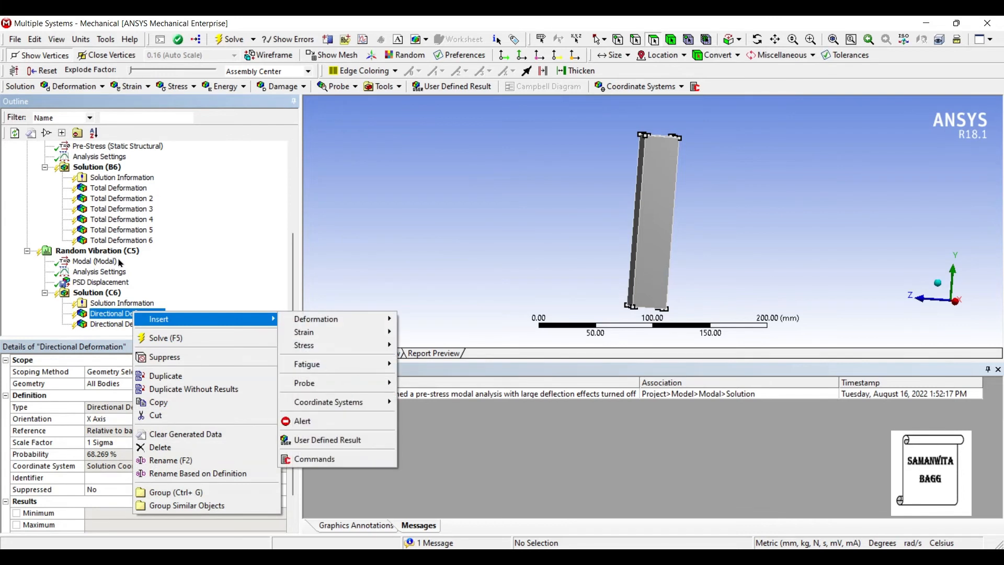
left_click(166, 375)
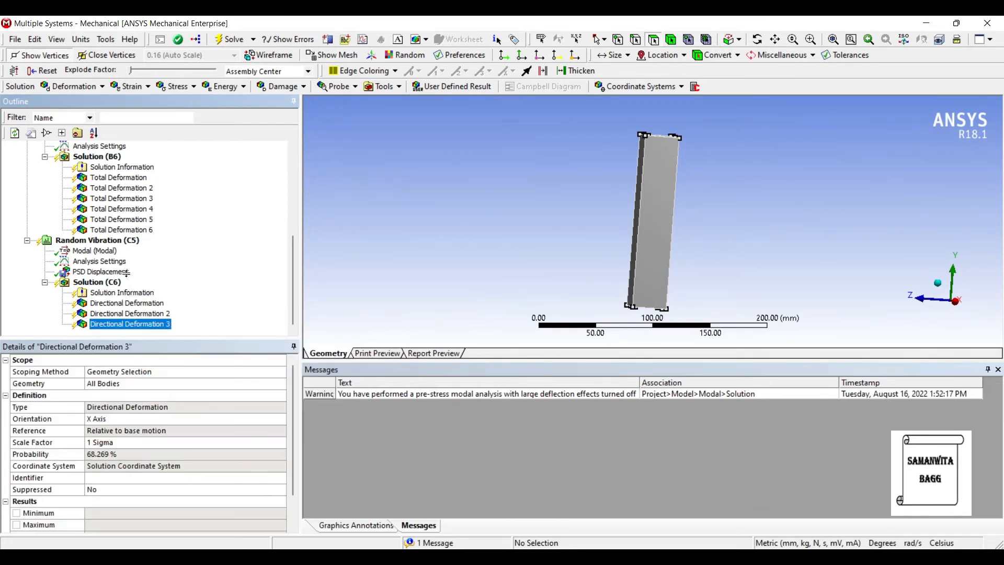
left_click(117, 419)
left_click(204, 418)
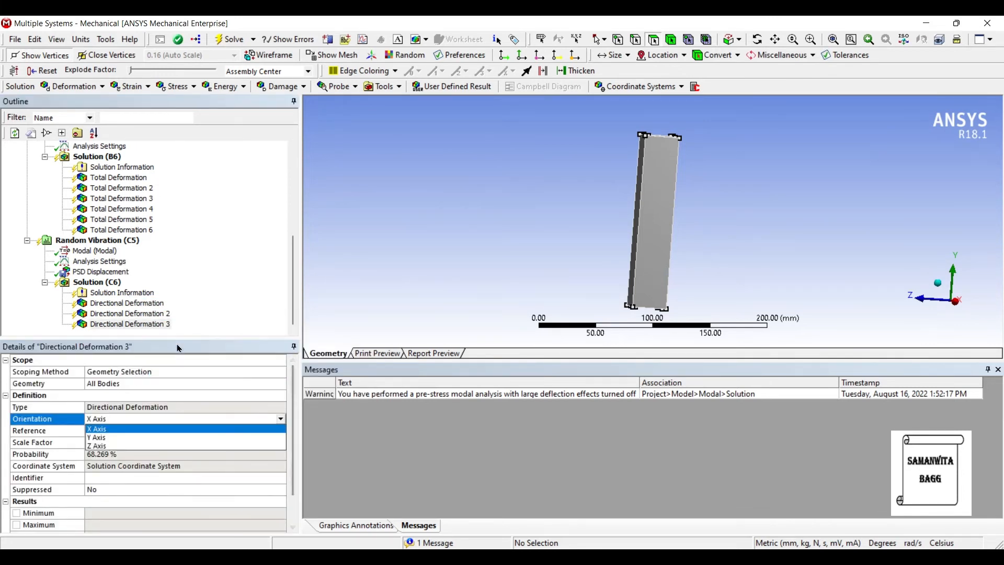
left_click(111, 447)
left_click(202, 237)
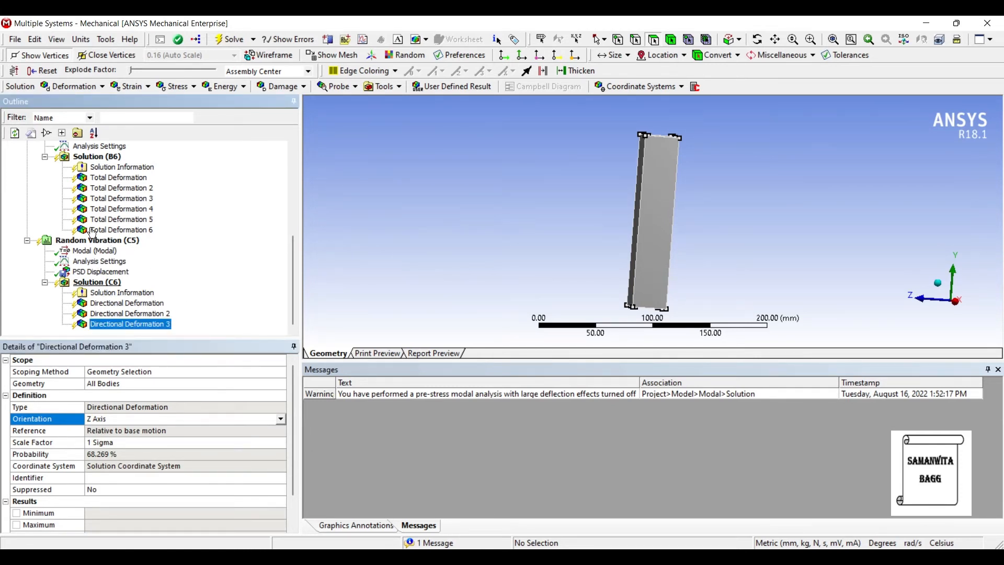
Add an equivalent stress result to the Random Vibration solution.
right_click(115, 282)
key("Right")
key("Down")
key("Down")
key("Right")
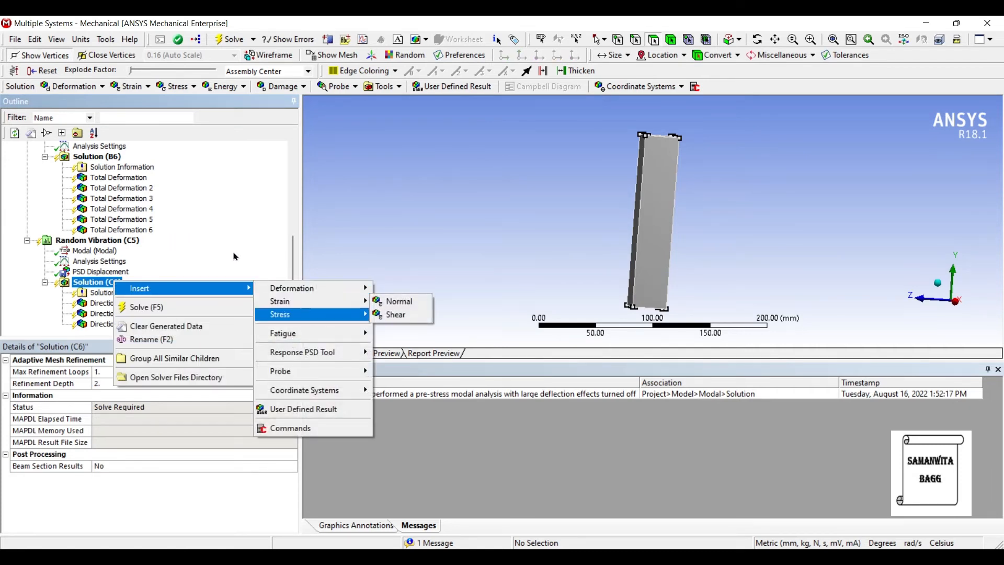
left_click(384, 313)
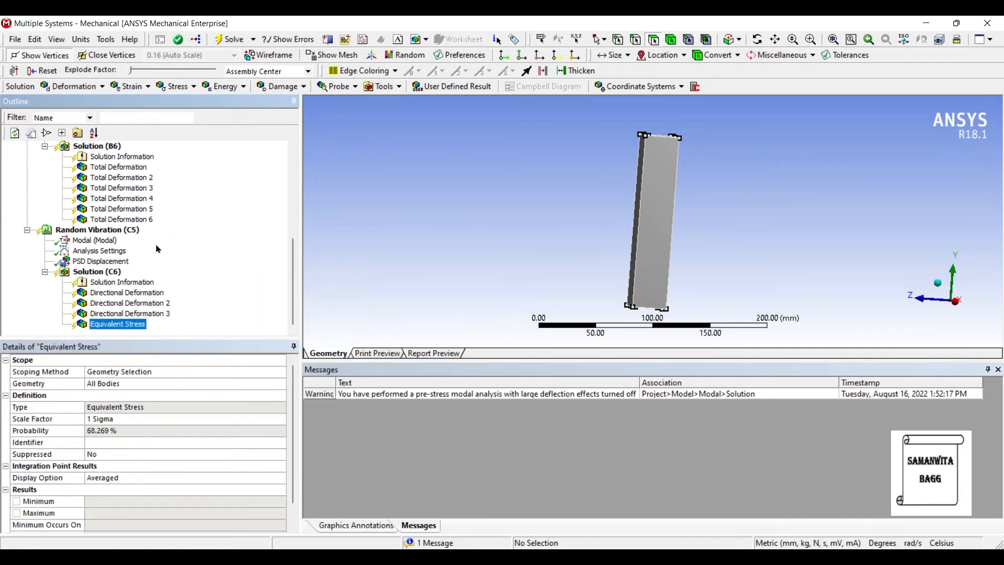
Add a Response PSD Tool to the Random Vibration solution.
right_click(111, 272)
key("Right")
key("Down")
key("Down")
key("Down")
key("Down")
key("Right")
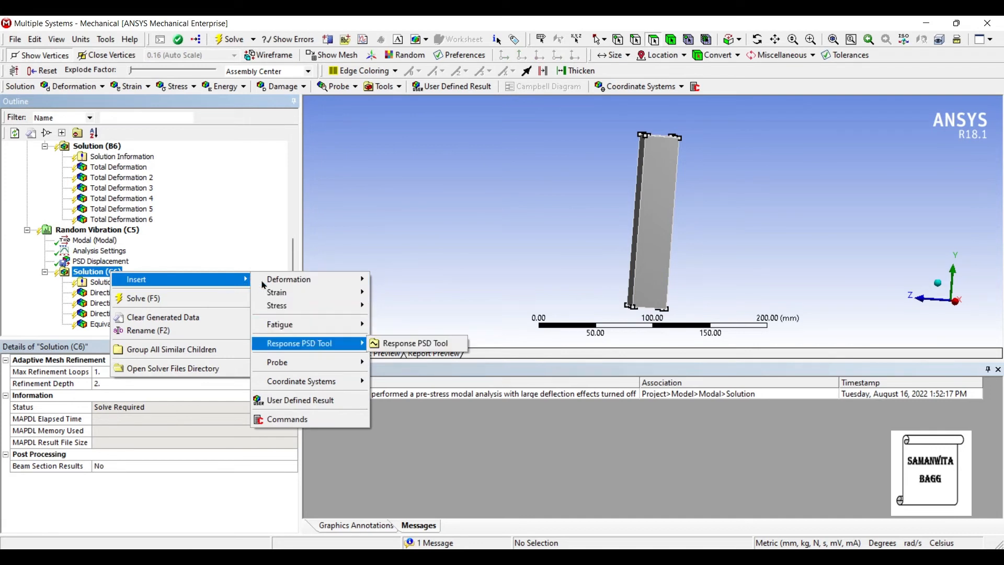
key("Right")
key("Return")
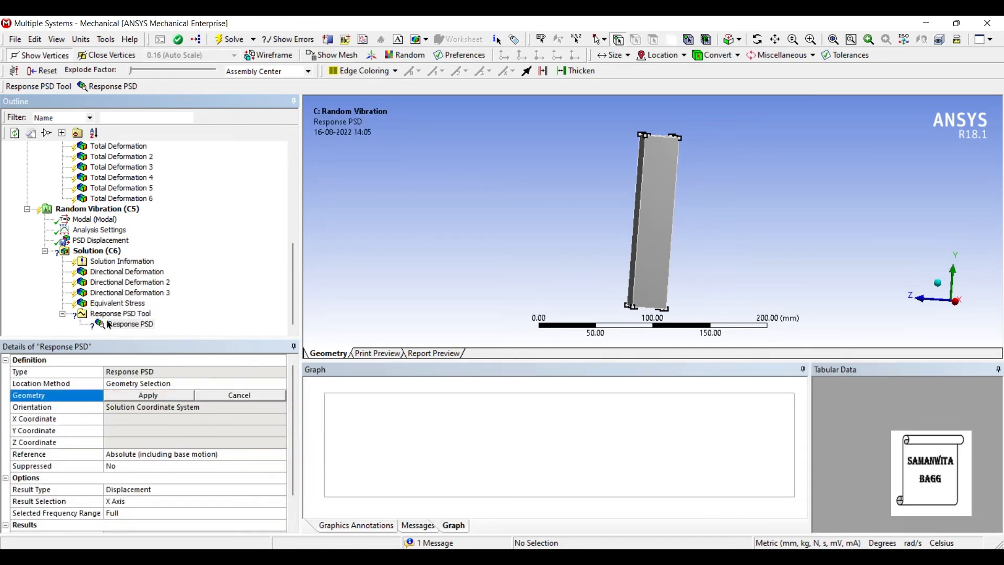
Scope the Response PSD result to one corner vertex at the lower end of the hollow bar.
middle_click_drag(514, 131, 525, 155)
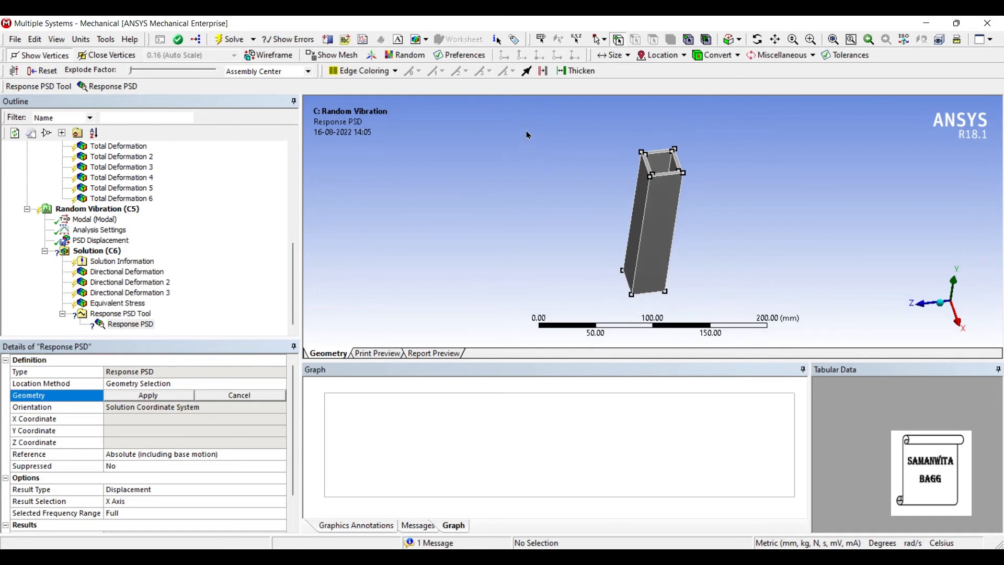
scroll(530, 149, "up", 3)
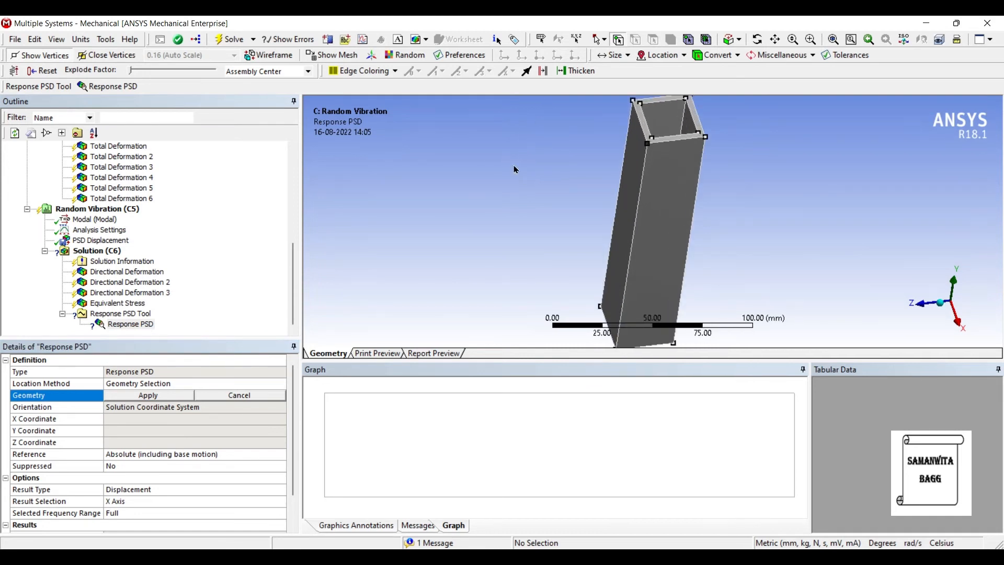
middle_click_drag(526, 127, 532, 246)
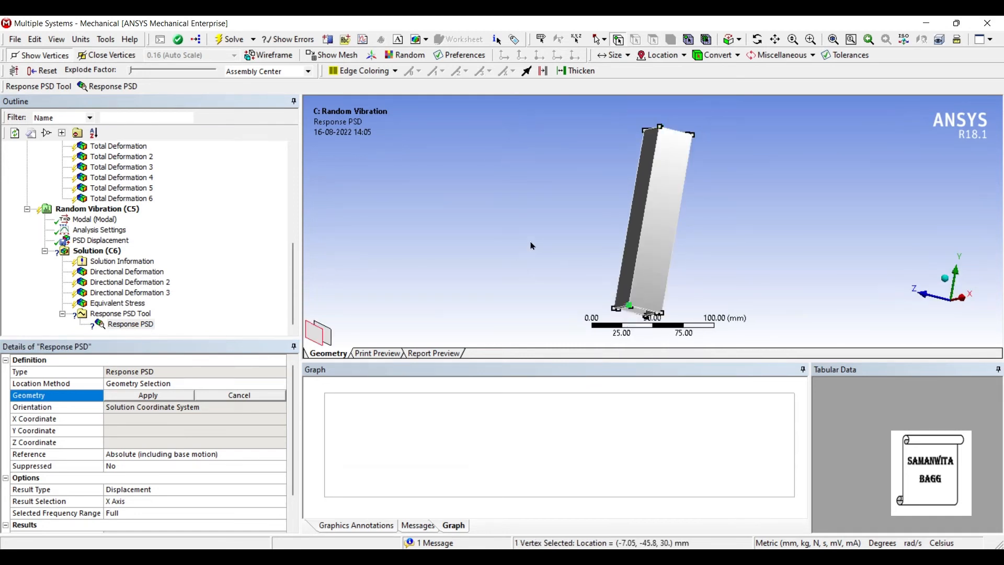
left_click(127, 324)
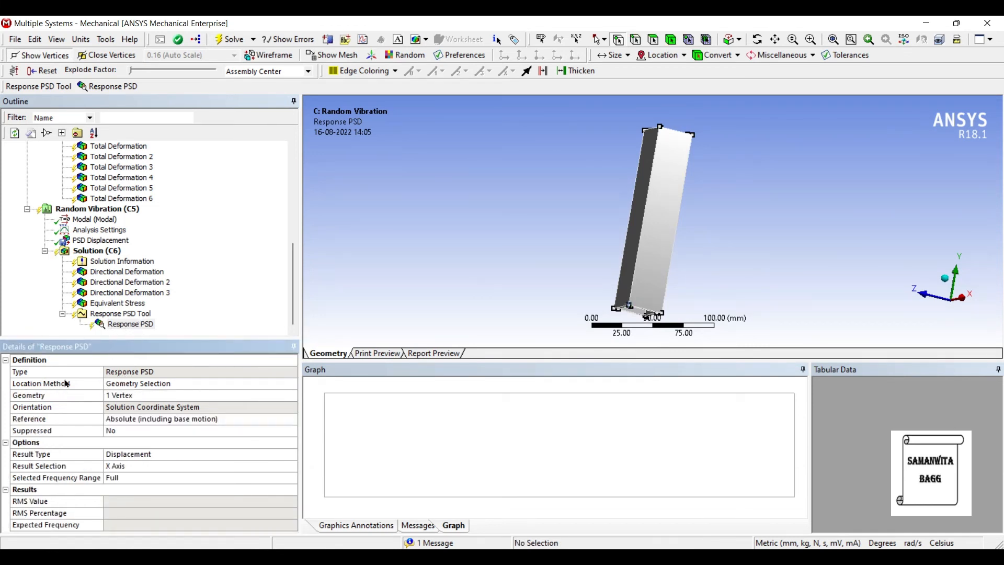
Set the Response PSD result selection to Y Axis, keeping Displacement as the result type.
left_click(150, 466)
left_click(292, 466)
left_click(137, 484)
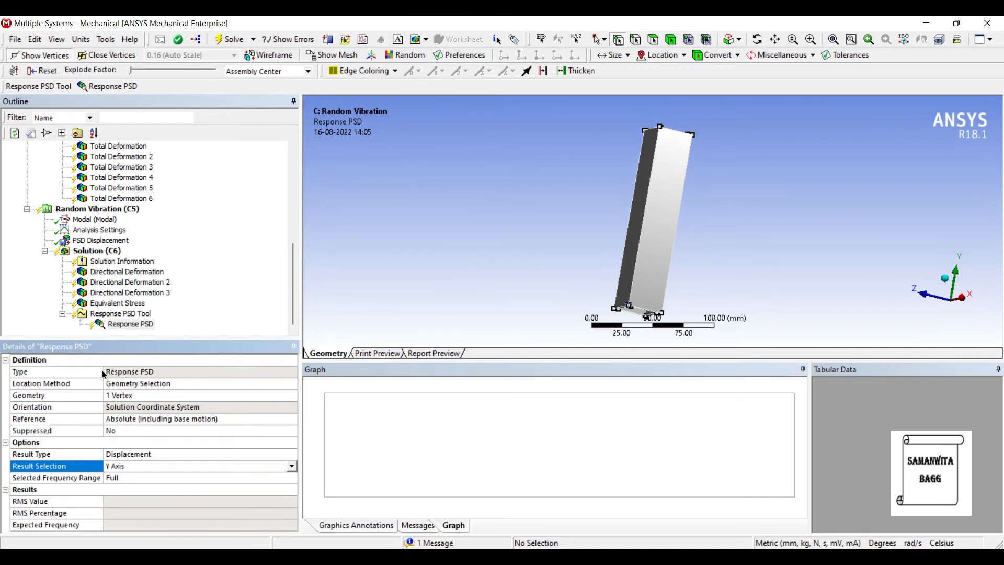
key("Up")
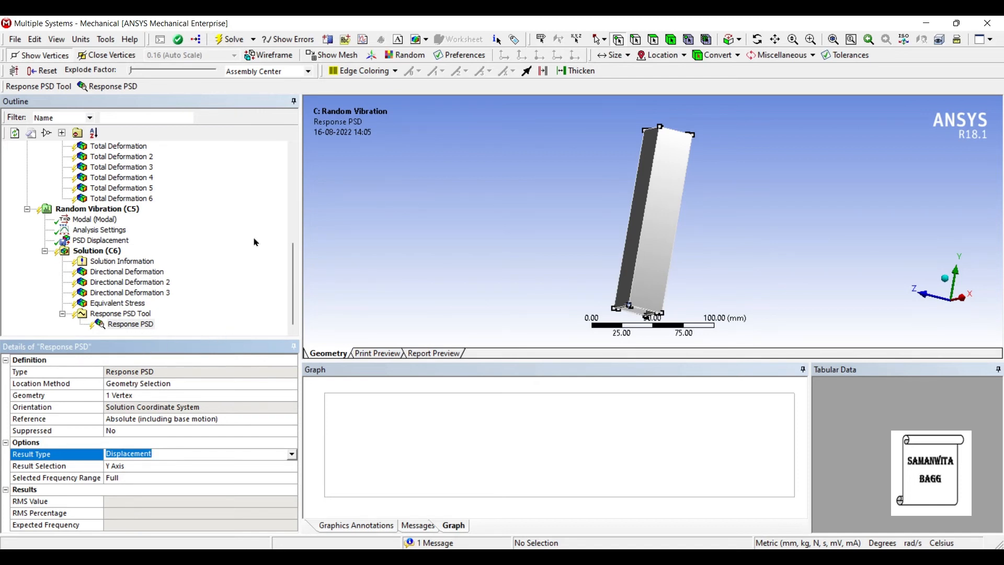
left_click(208, 254)
Solve the Random Vibration analysis.
left_click(97, 251)
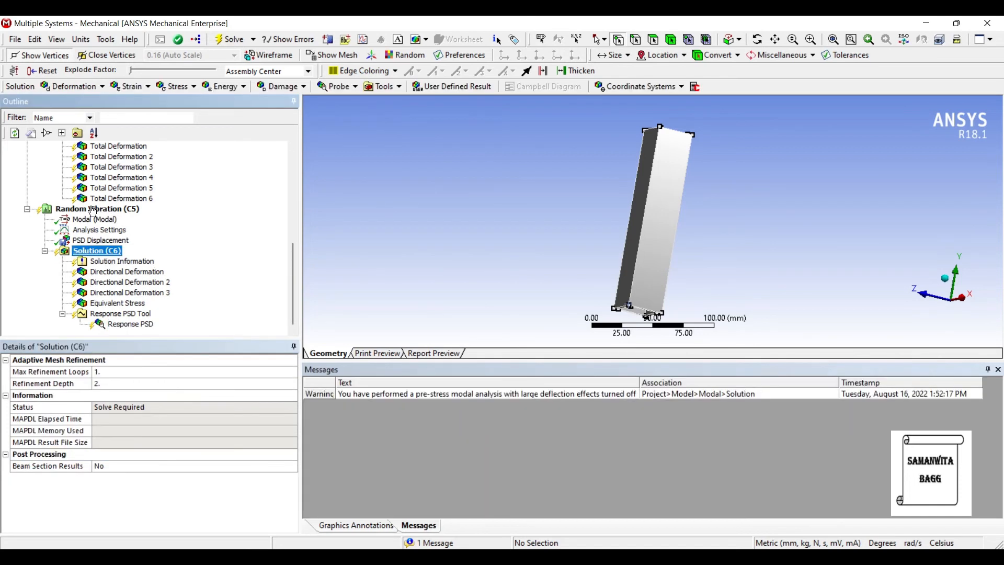
left_click(230, 39)
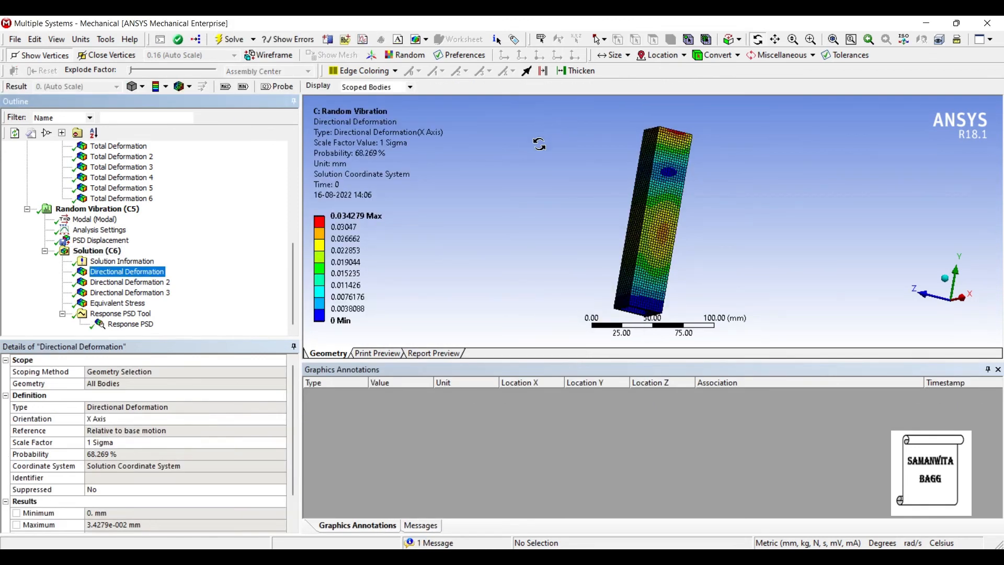
Examine the X-axis and Y-axis directional deformation plots of the random vibration results on the bar.
left_click_drag(528, 152, 496, 160)
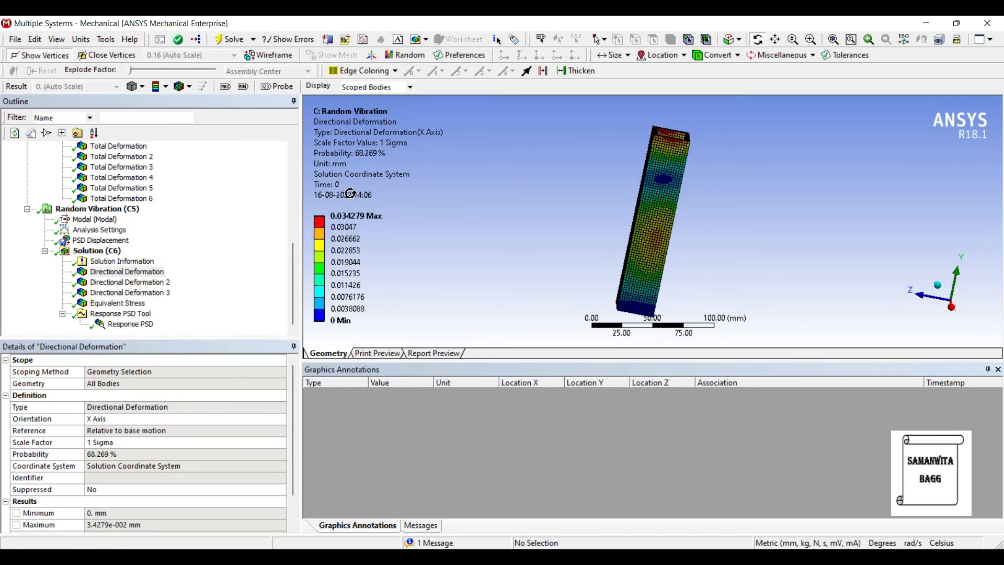
left_click_drag(496, 182, 507, 178)
left_click(129, 282)
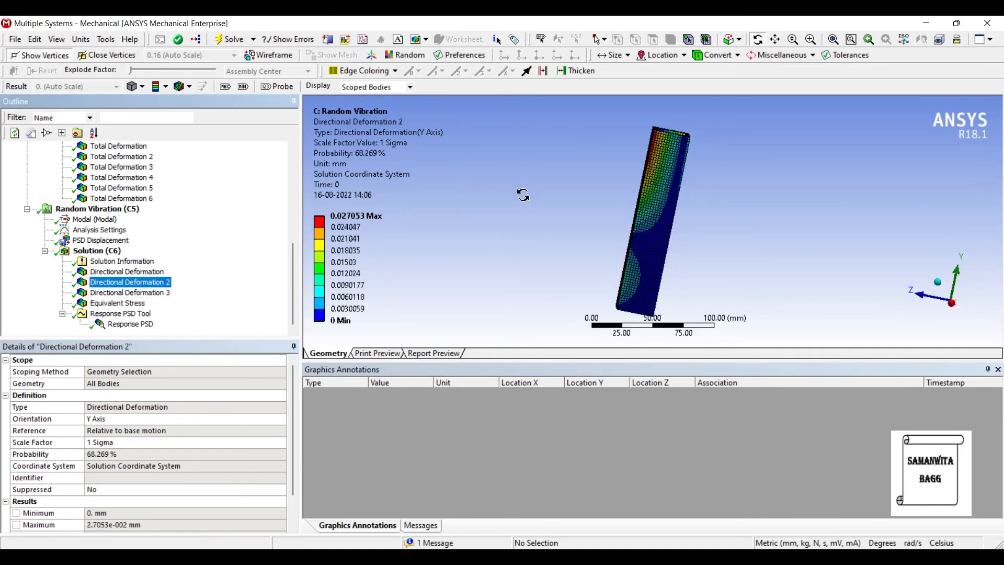
left_click_drag(518, 195, 541, 195)
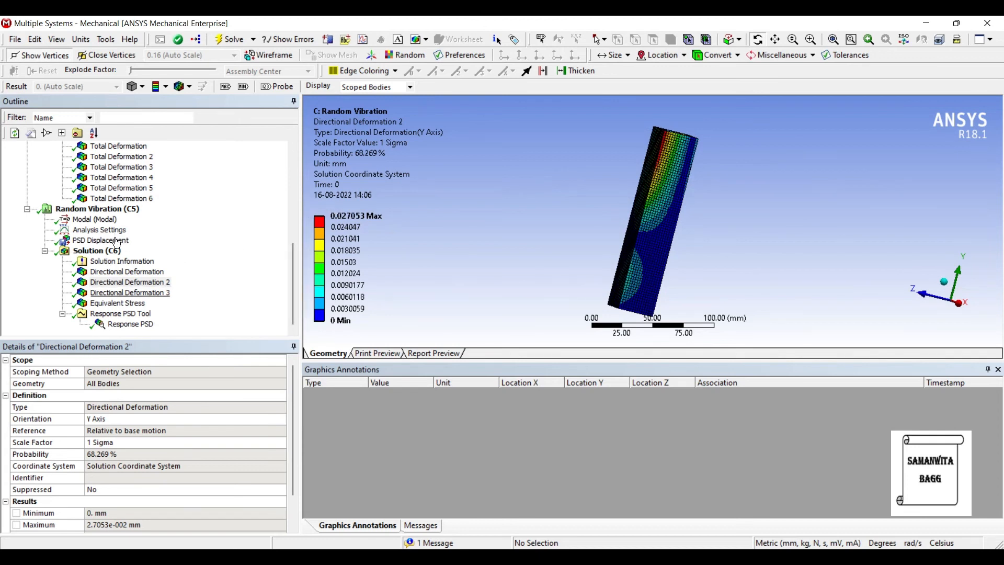
Examine the Z-axis directional deformation and equivalent stress plots of the random vibration results on the bar.
left_click(130, 292)
mouse_move(526, 161)
left_mouse_down()
mouse_move(510, 156)
mouse_move(520, 187)
mouse_move(523, 168)
left_mouse_up()
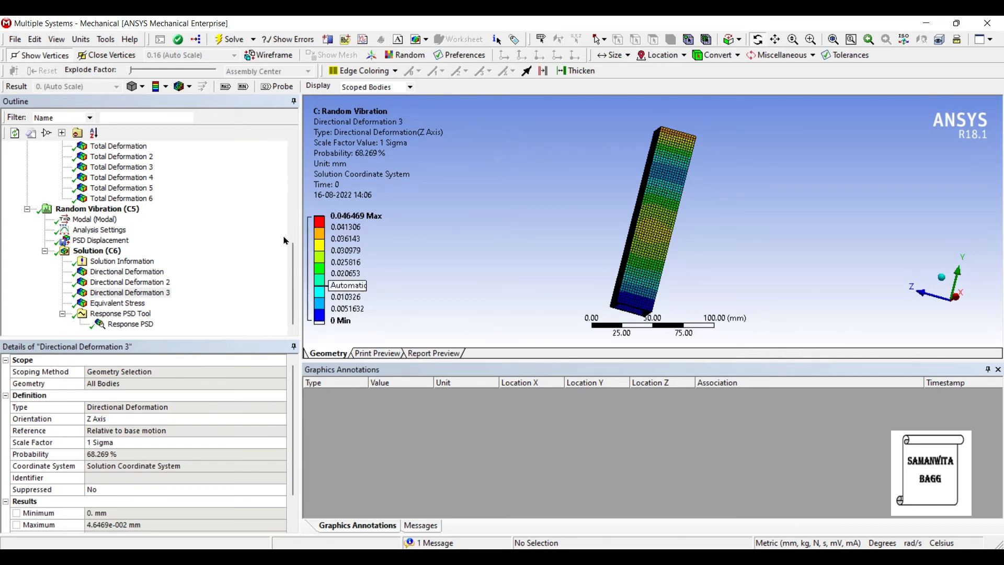
left_click(120, 303)
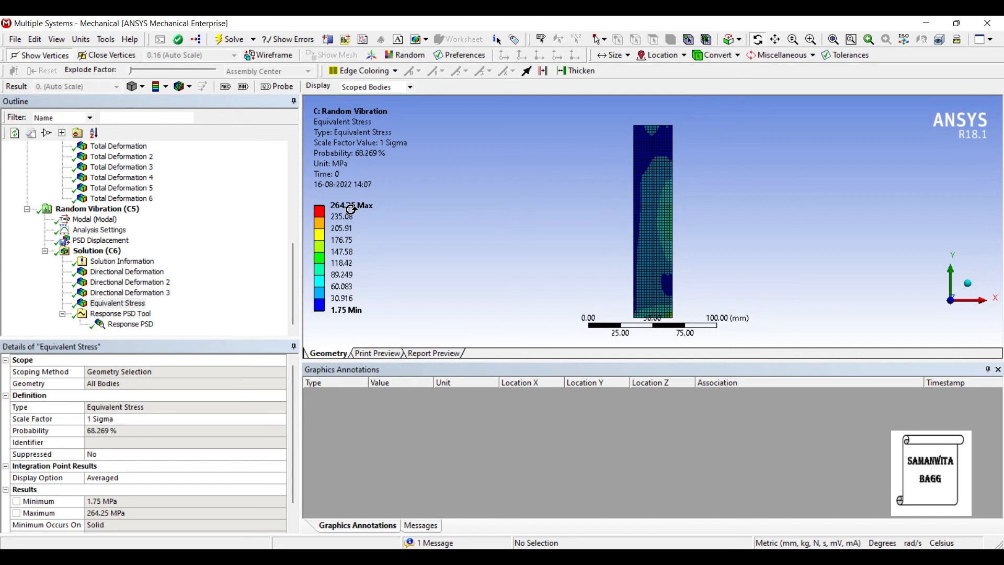
Examine the Response PSD graph and read through its full table of frequency and PSD values for the corner vertex.
left_click(123, 324)
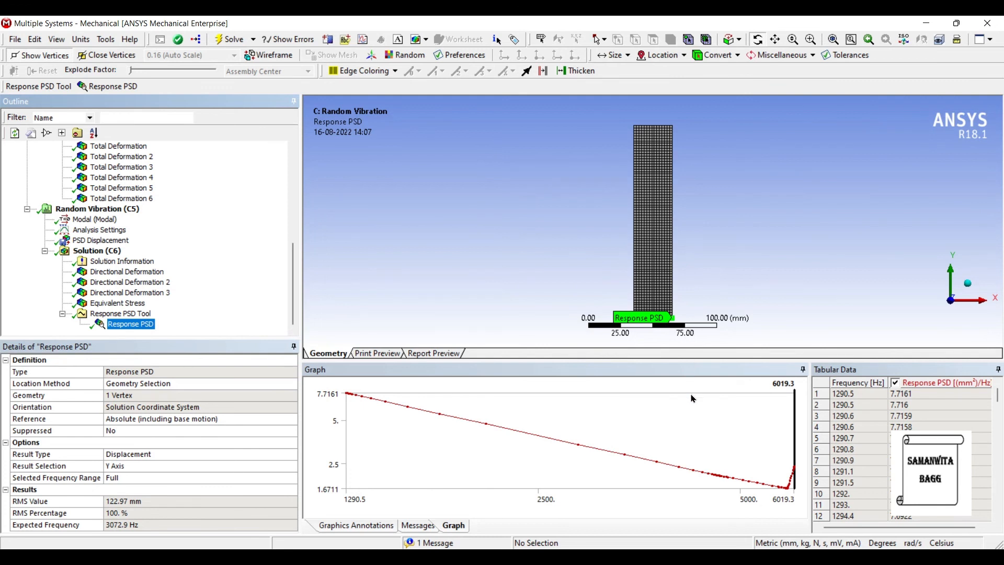
scroll(688, 403, "down", 3)
scroll(688, 404, "down", 20)
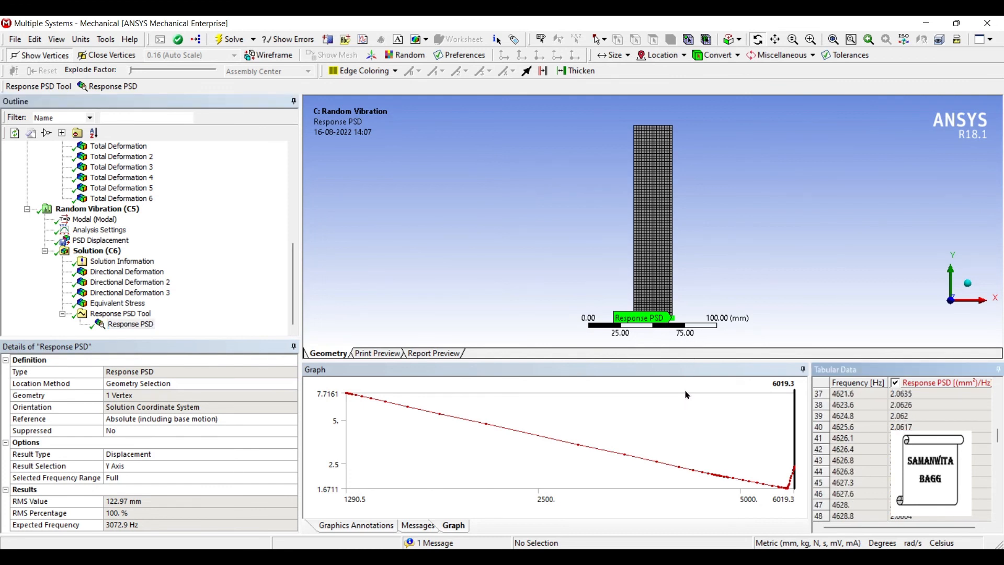
scroll(688, 403, "up", 8)
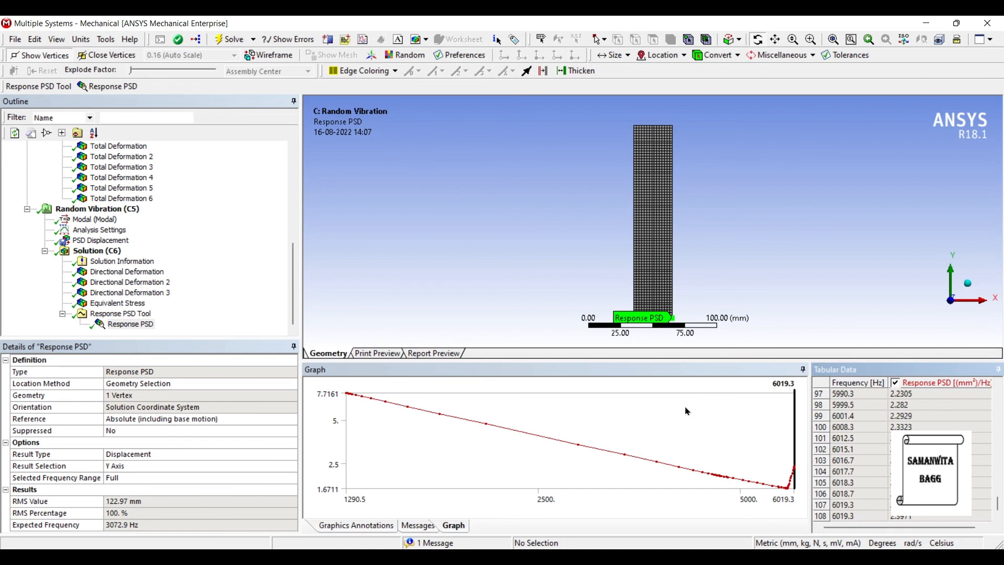
scroll(688, 406, "up", 19)
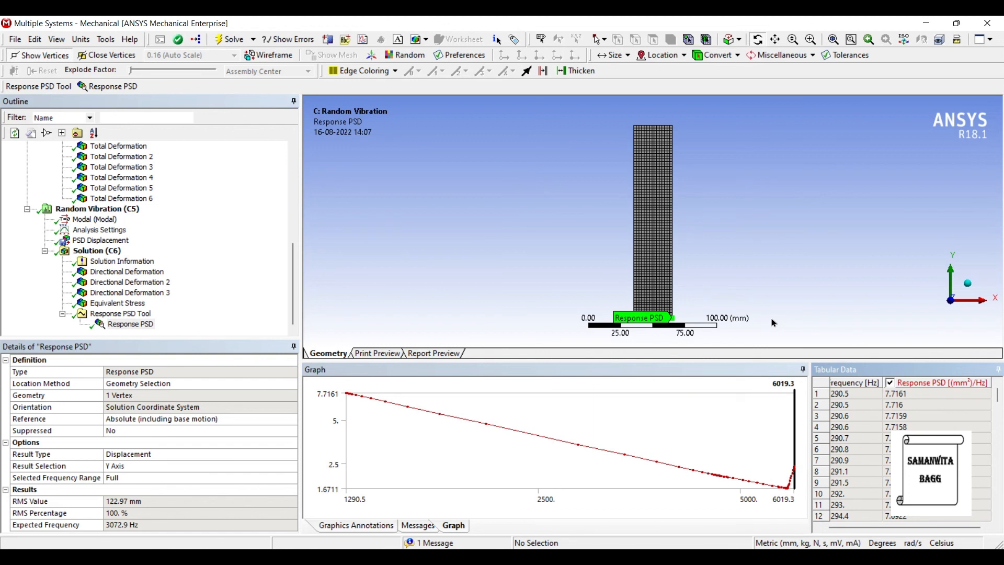
scroll(754, 369, "down", 16)
scroll(754, 369, "down", 16)
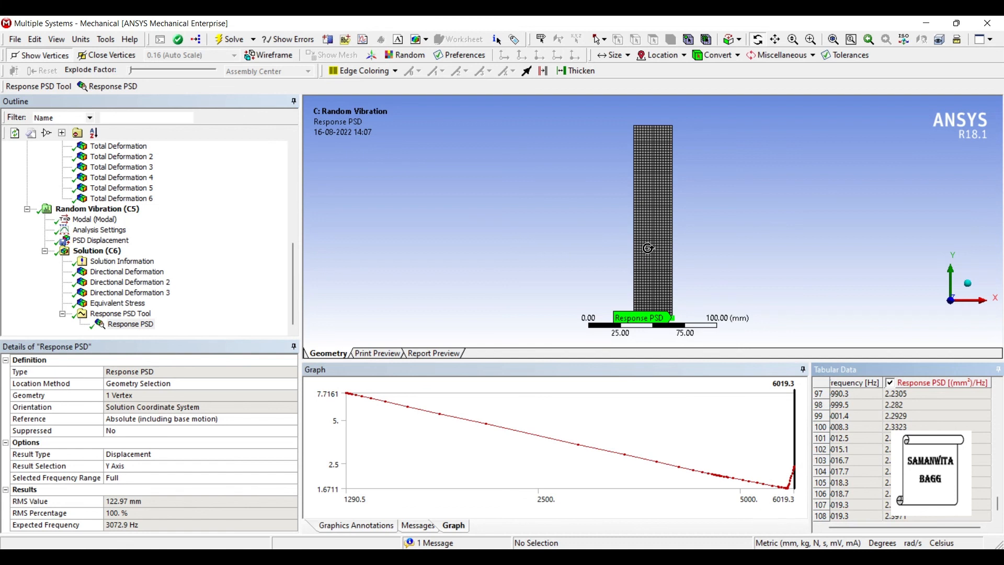
scroll(696, 377, "up", 17)
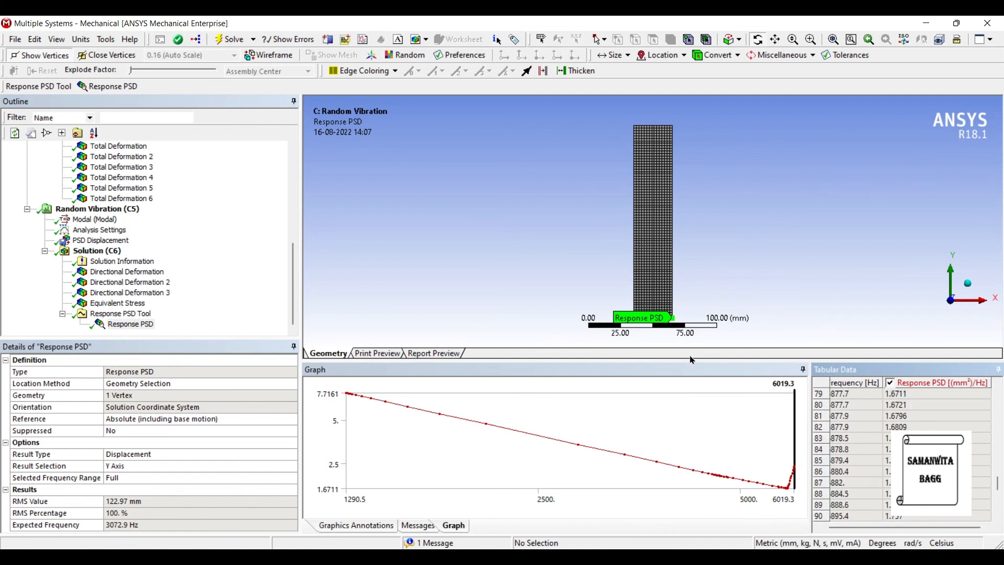
scroll(731, 381, "down", 17)
scroll(739, 401, "up", 20)
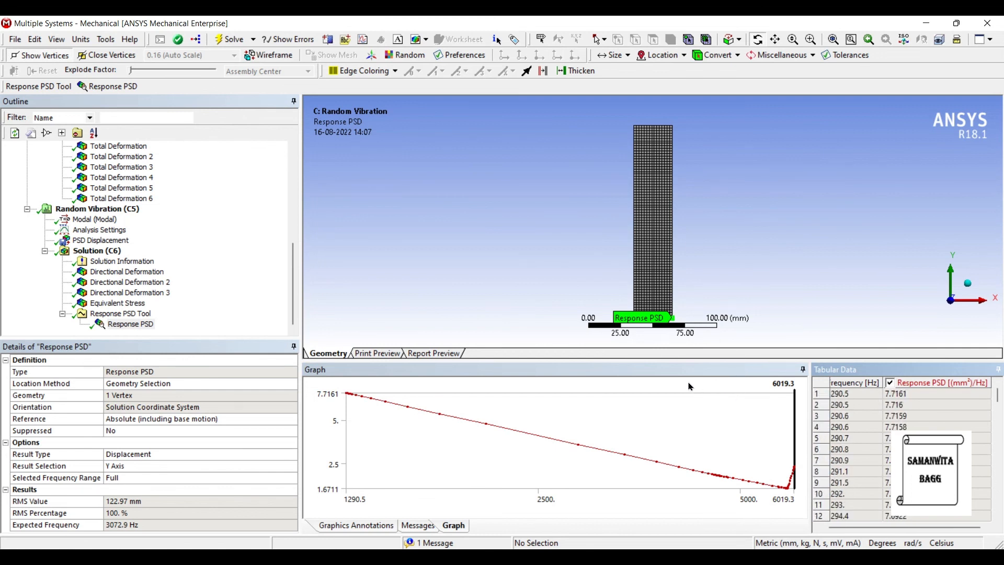
left_click(98, 251)
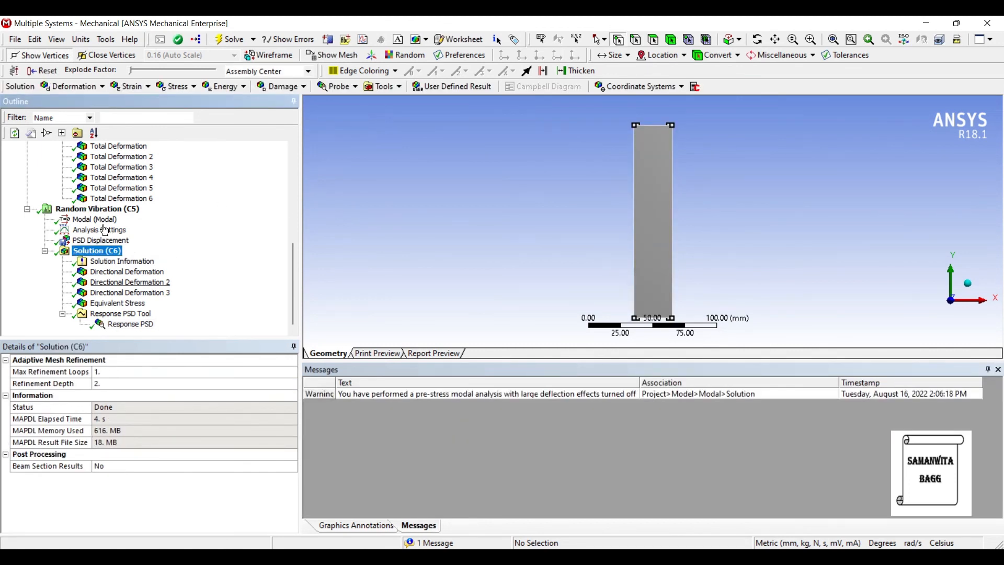
scroll(168, 215, "up", 5)
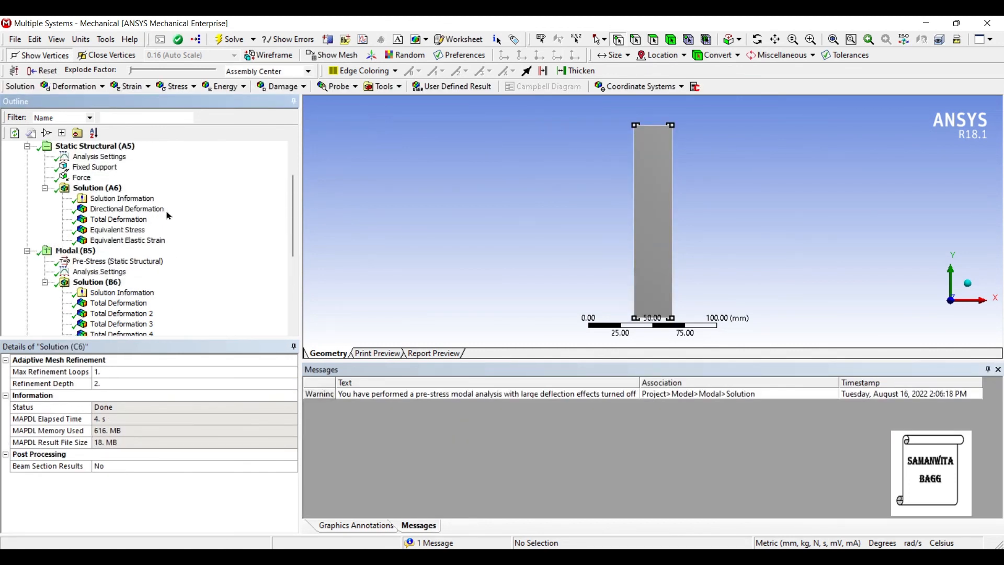